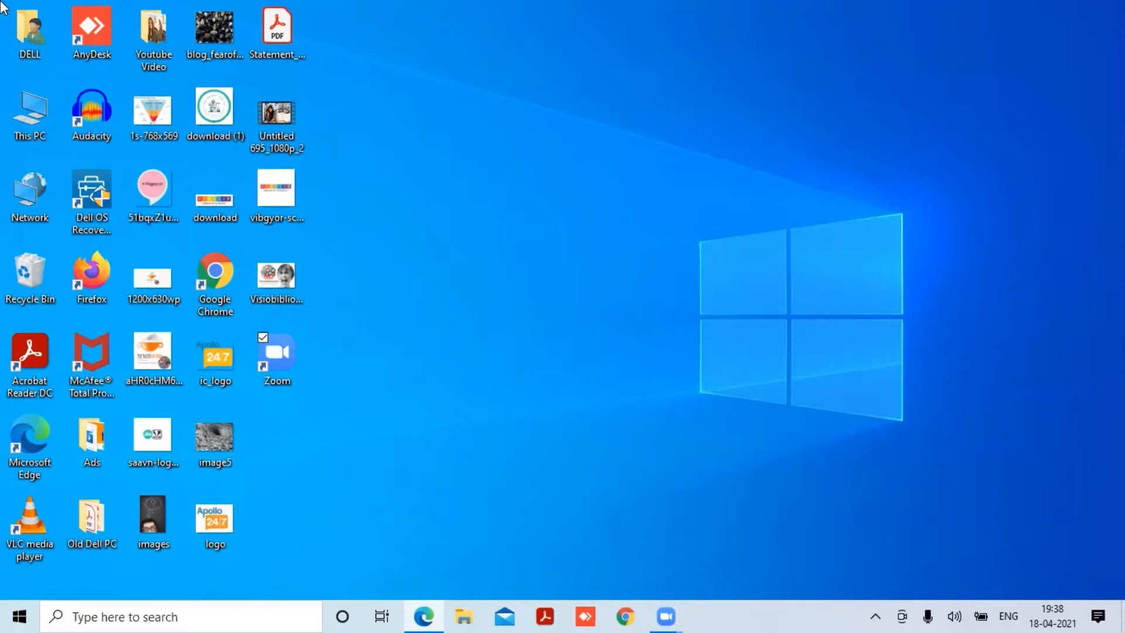
Open Audacity, dismiss the welcome message and maximize the program window.
left_click(98, 130)
double_click(94, 126)
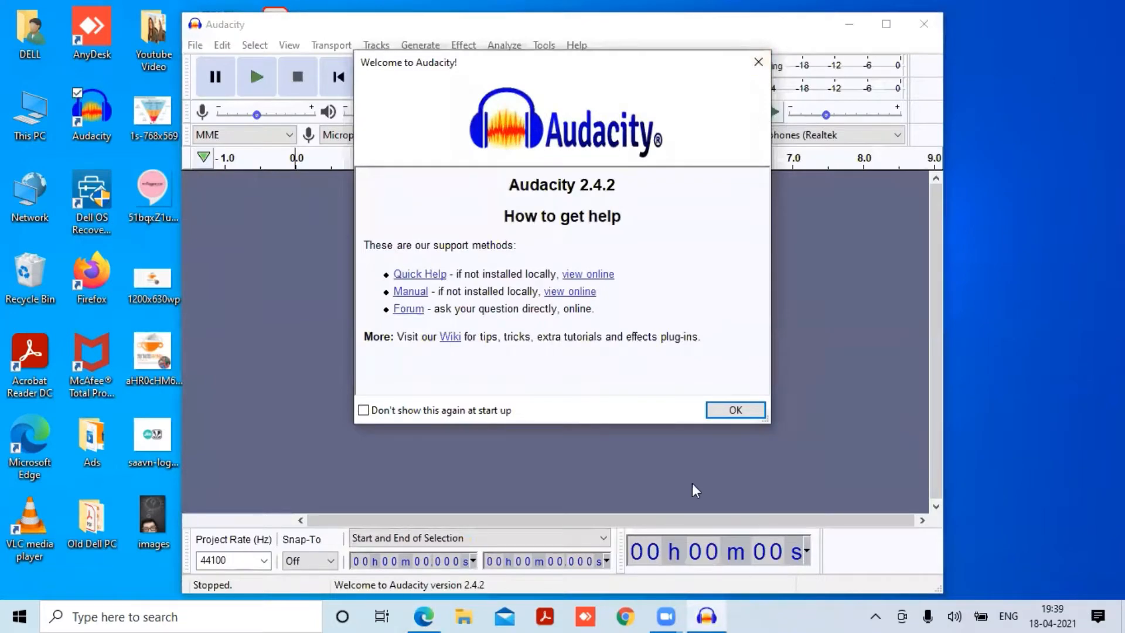
left_click(735, 410)
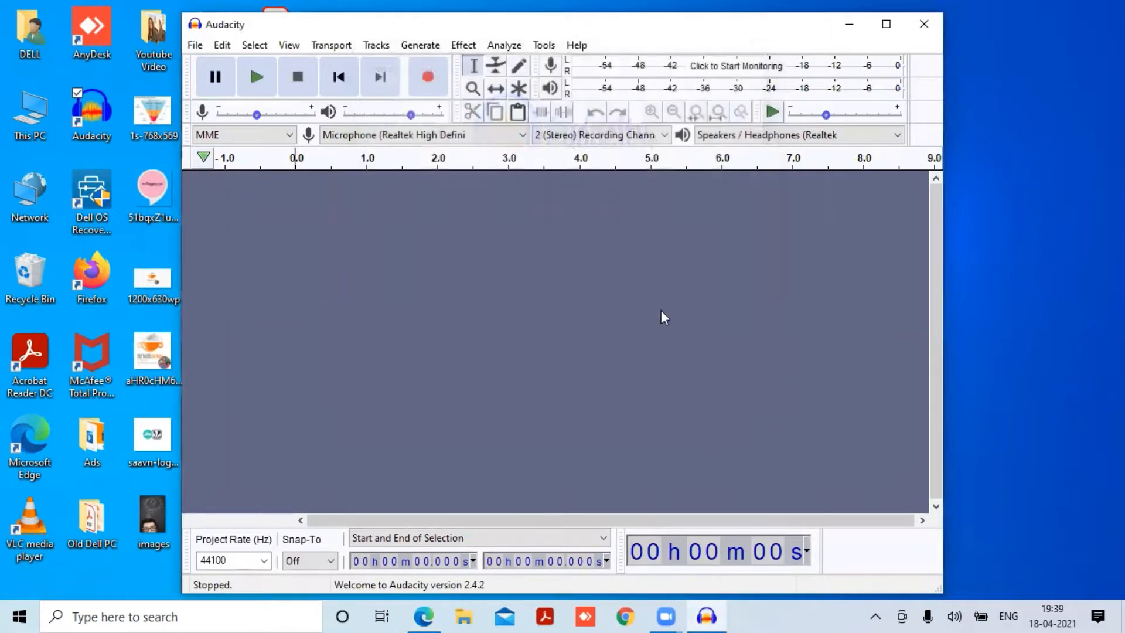
left_click(886, 24)
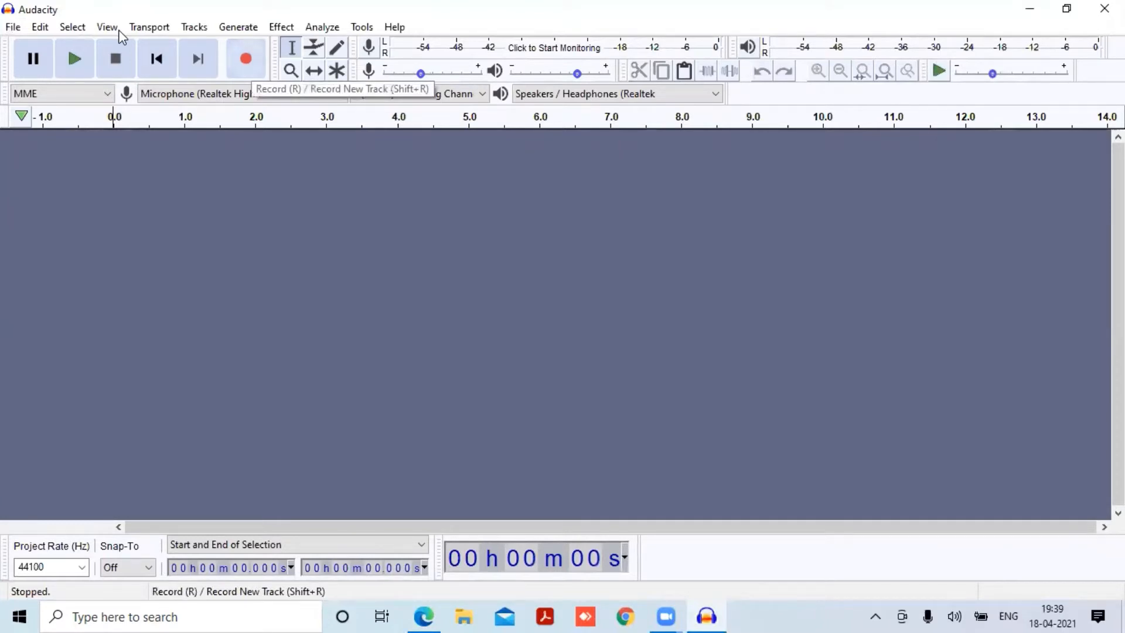
Record a voice clip of about 11 seconds on a new track, then delete that track.
key("r")
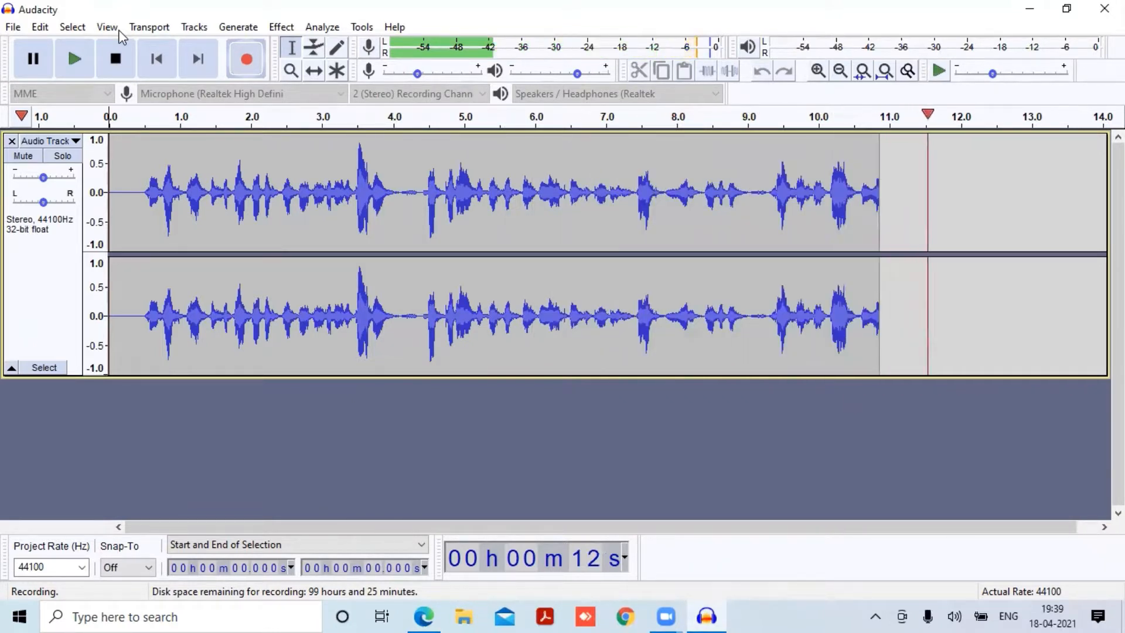
key("space")
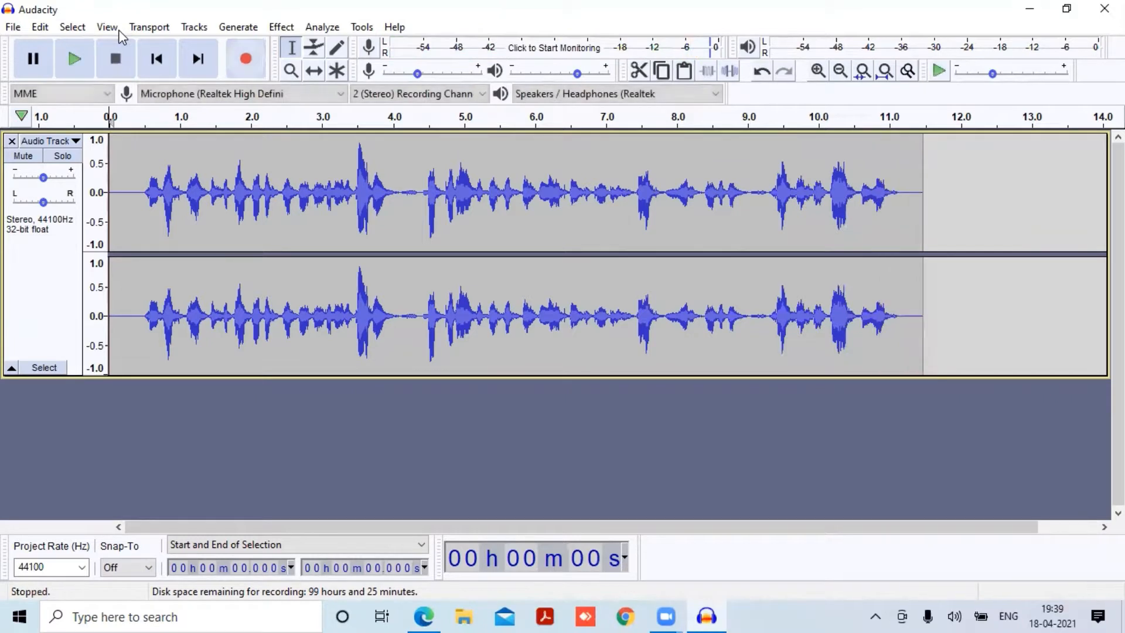
left_click(10, 142)
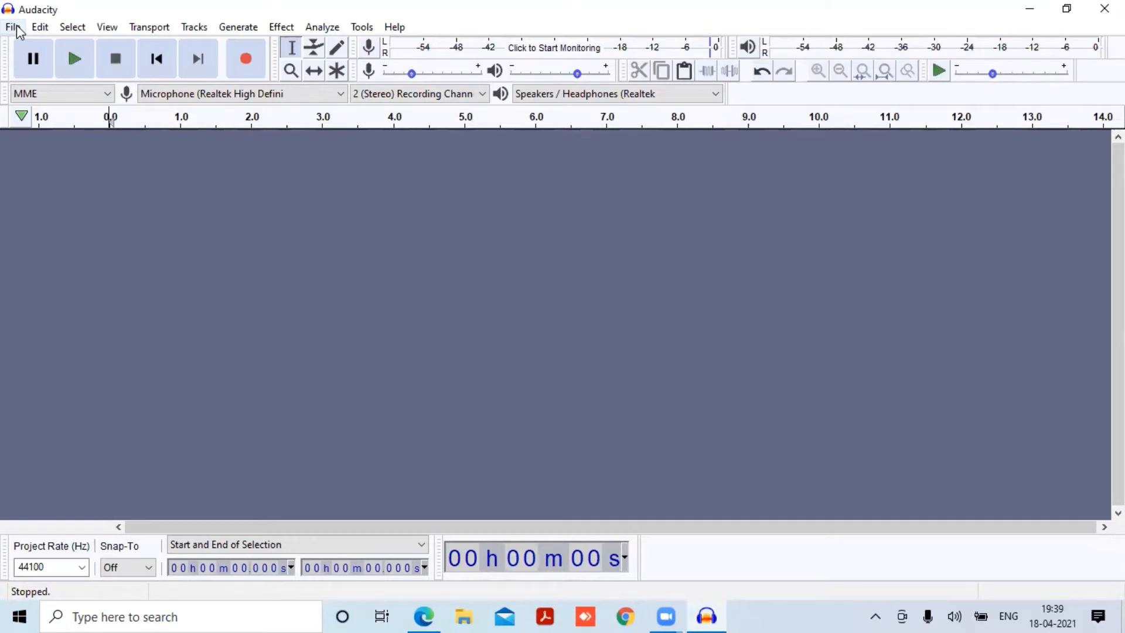
Import the audio file "bensound-cute bed" from the Audacity folder into the empty project.
left_click(16, 25)
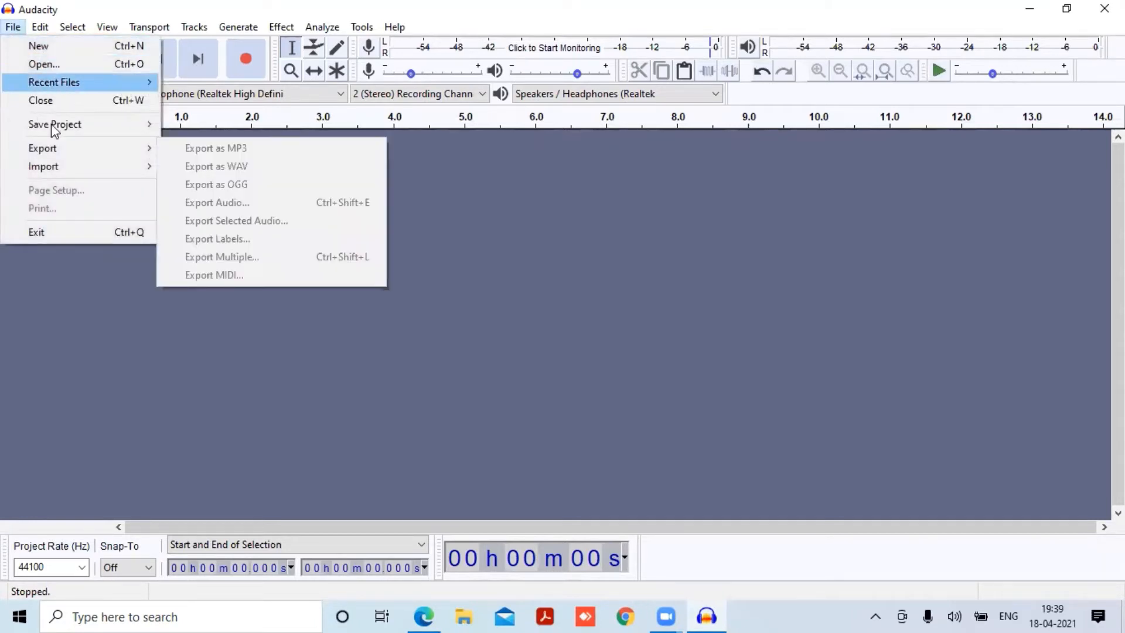
mouse_move(130, 170)
left_click(189, 164)
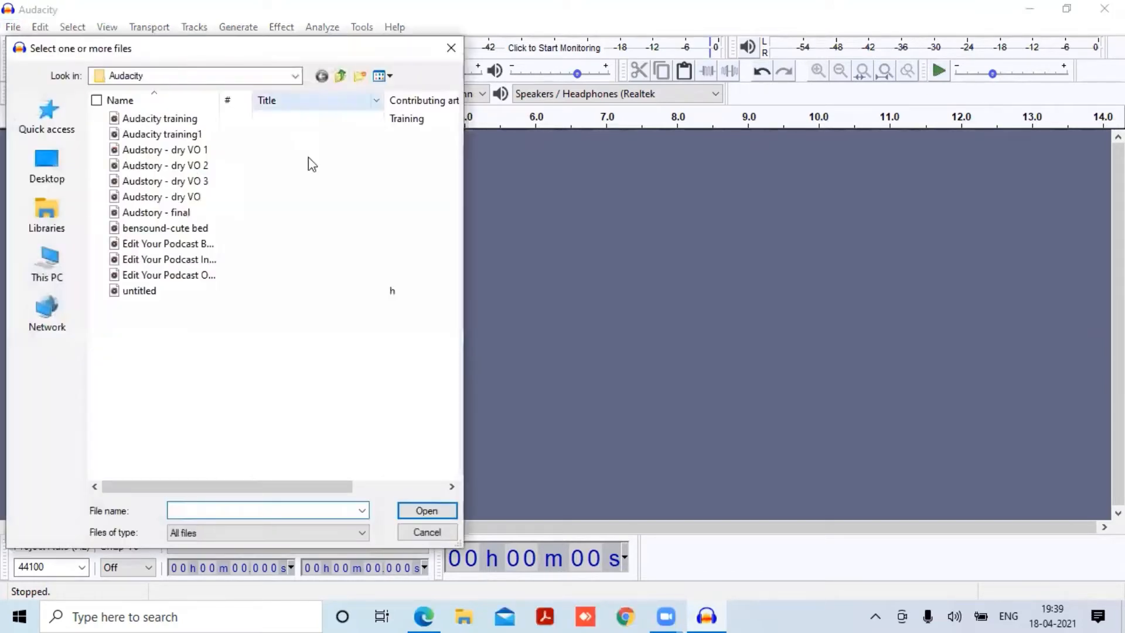
left_click(227, 233)
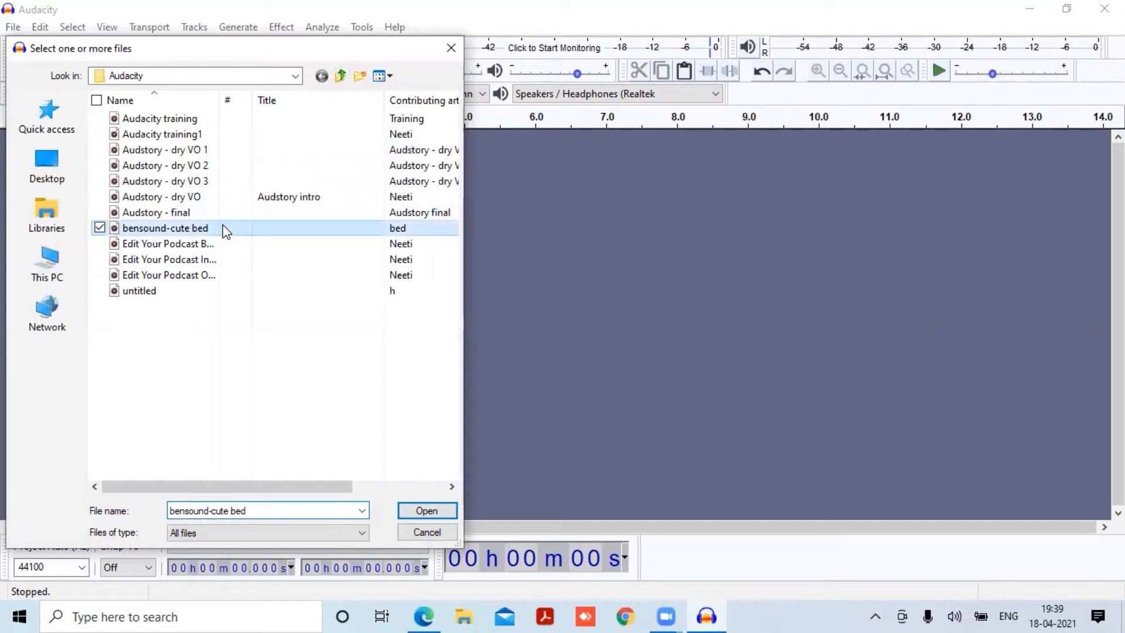
left_click(427, 512)
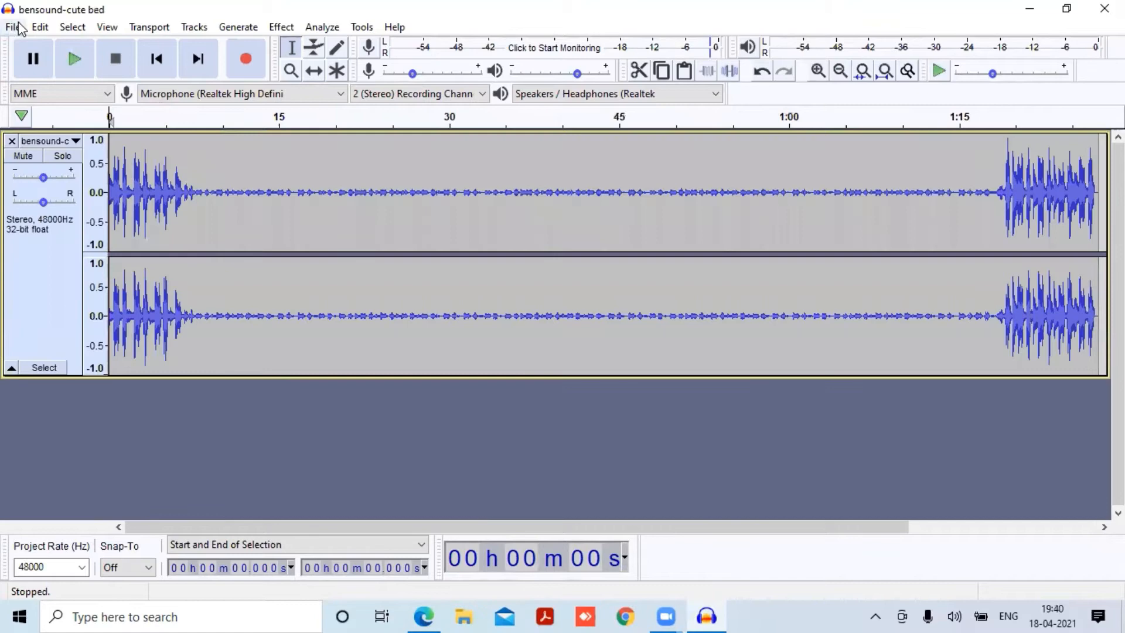
Import the audio file "Edit Your Podcast Intro" as a separate track below the music bed.
left_click(13, 28)
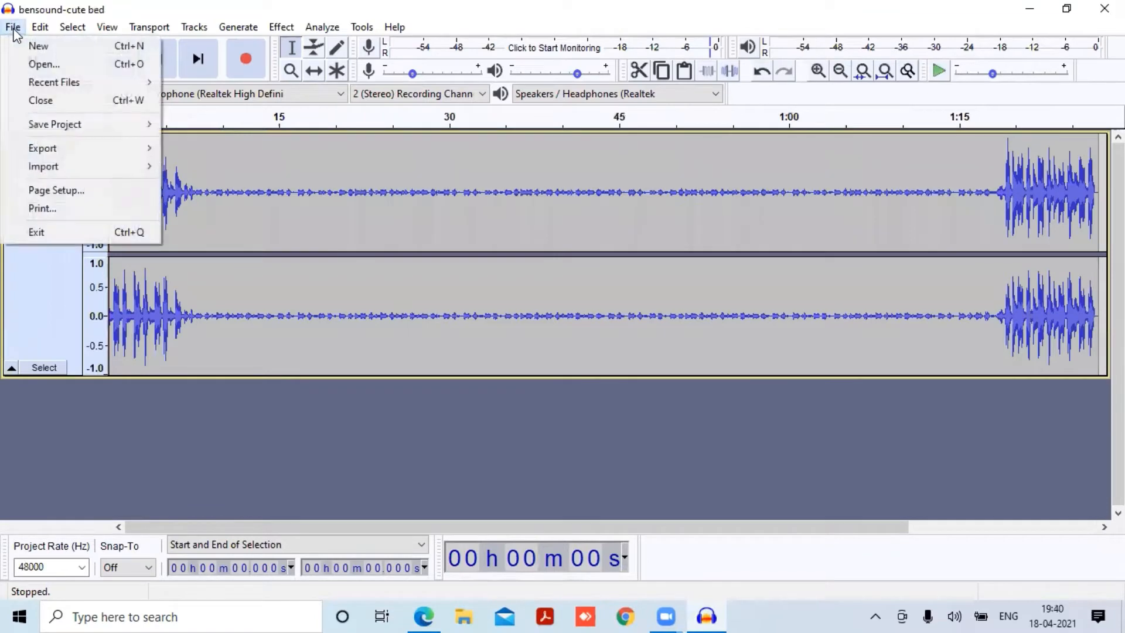
mouse_move(61, 163)
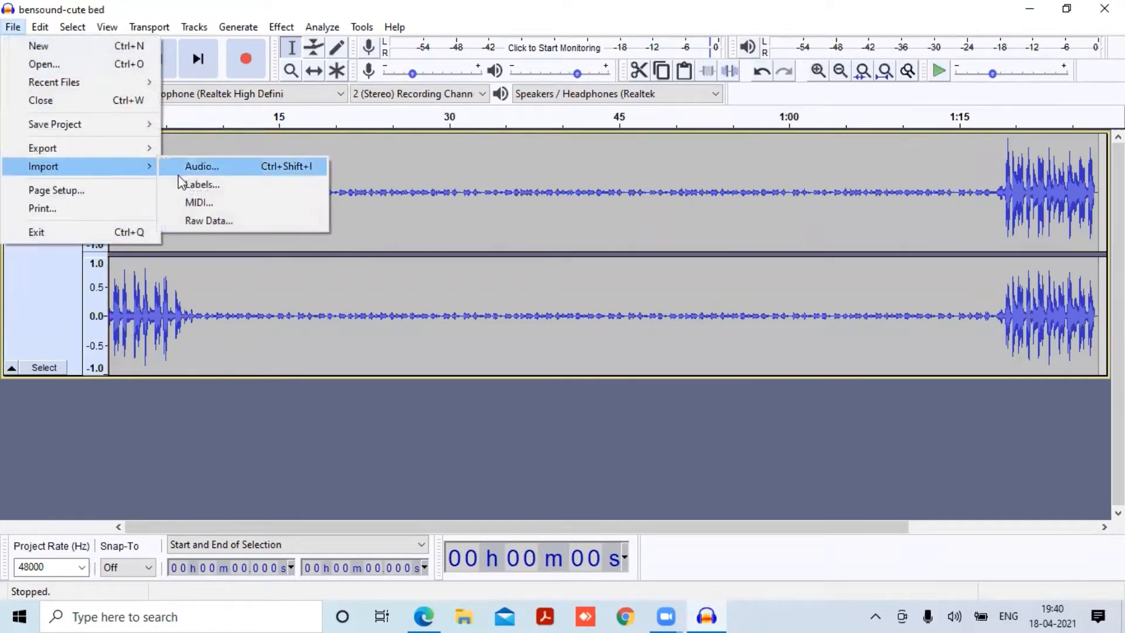
left_click(220, 167)
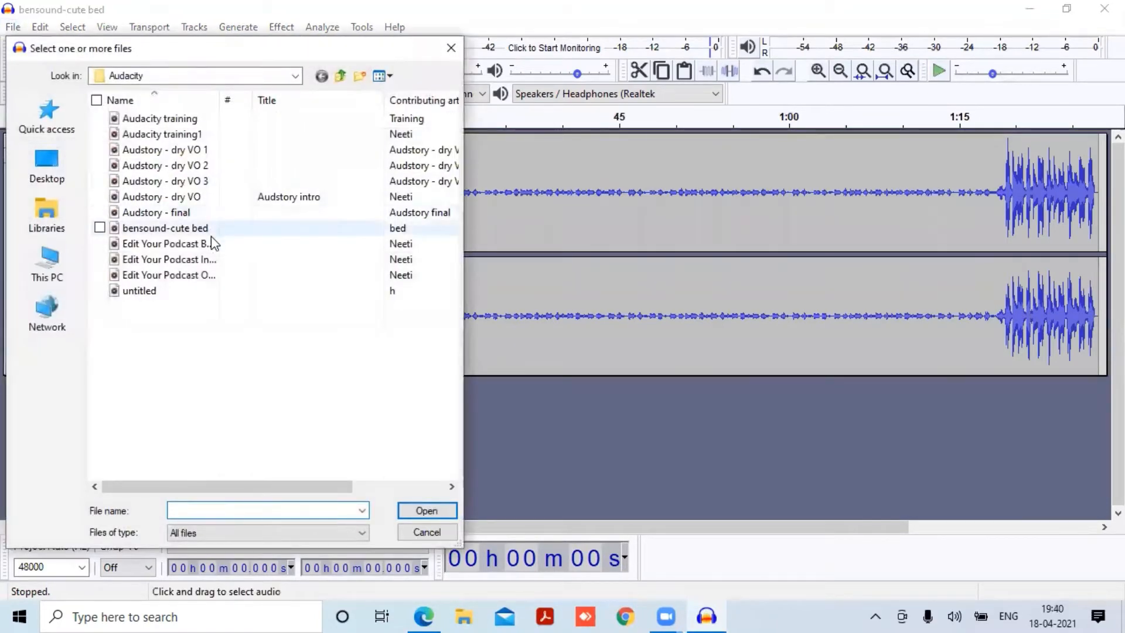
left_click(175, 244)
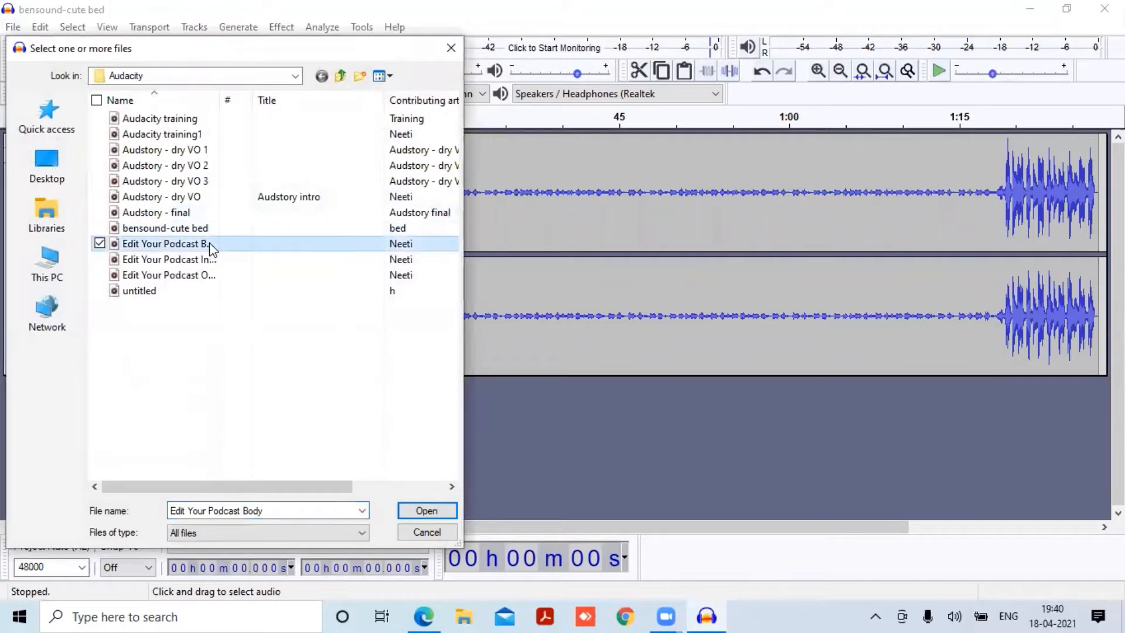
left_click(208, 260)
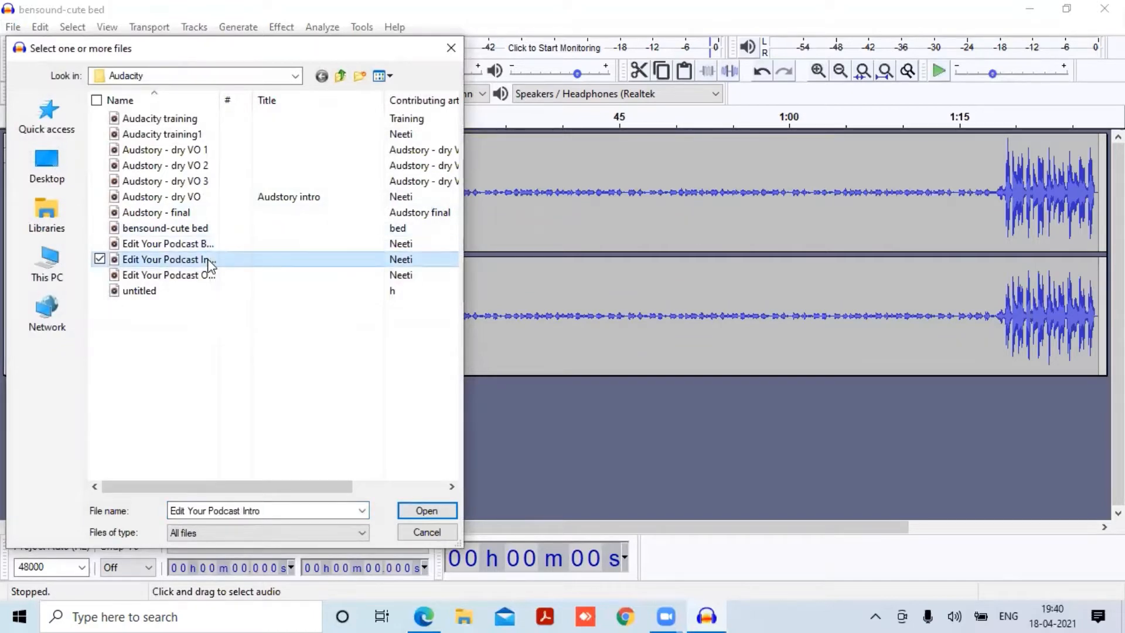
left_click(444, 511)
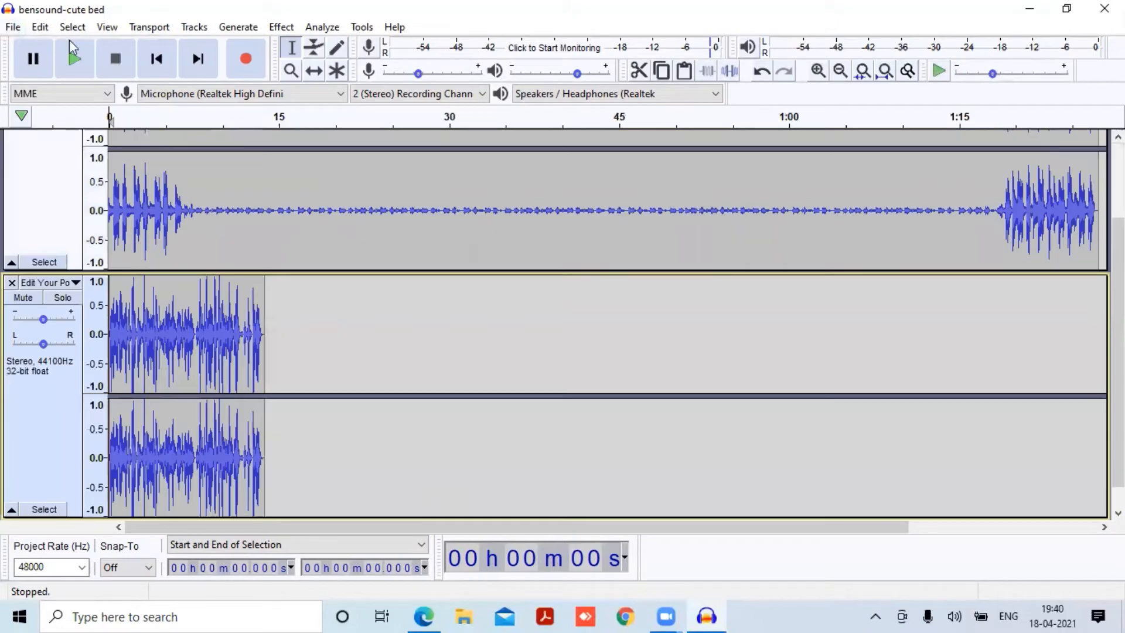
Import the audio file "Edit Your Podcast Body" as another track below the intro.
left_click(13, 27)
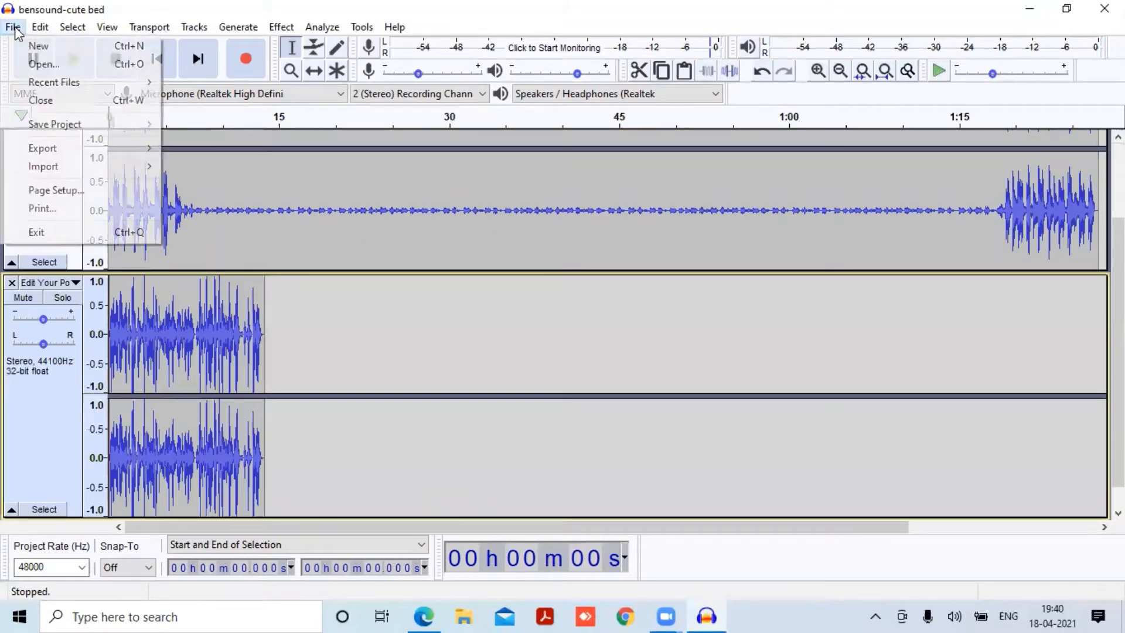
mouse_move(121, 165)
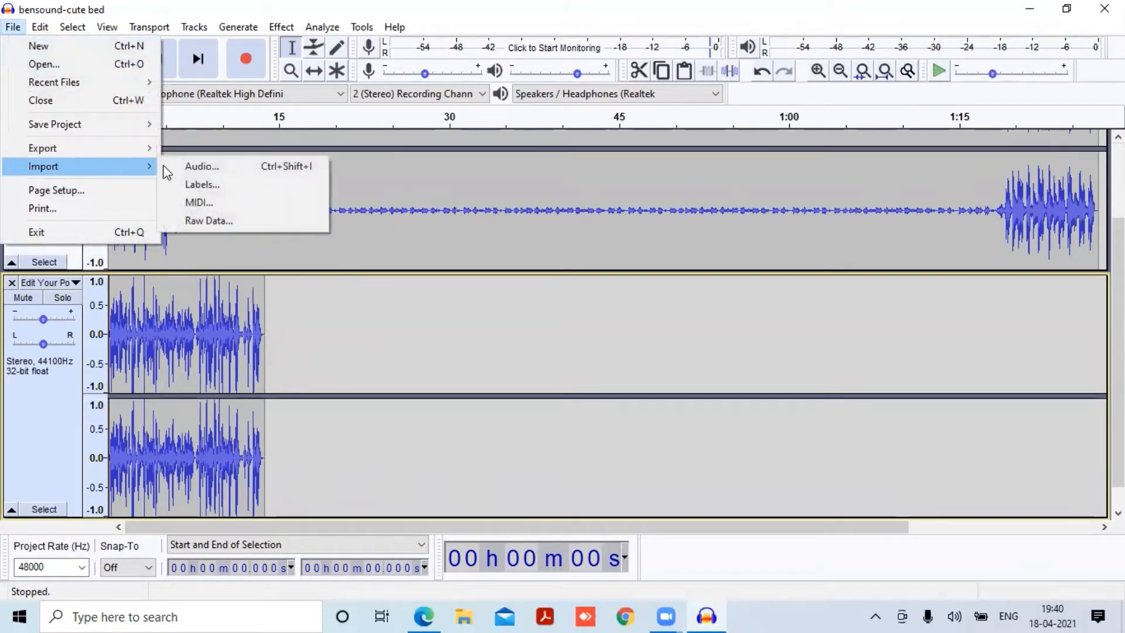
left_click(202, 166)
left_click(215, 245)
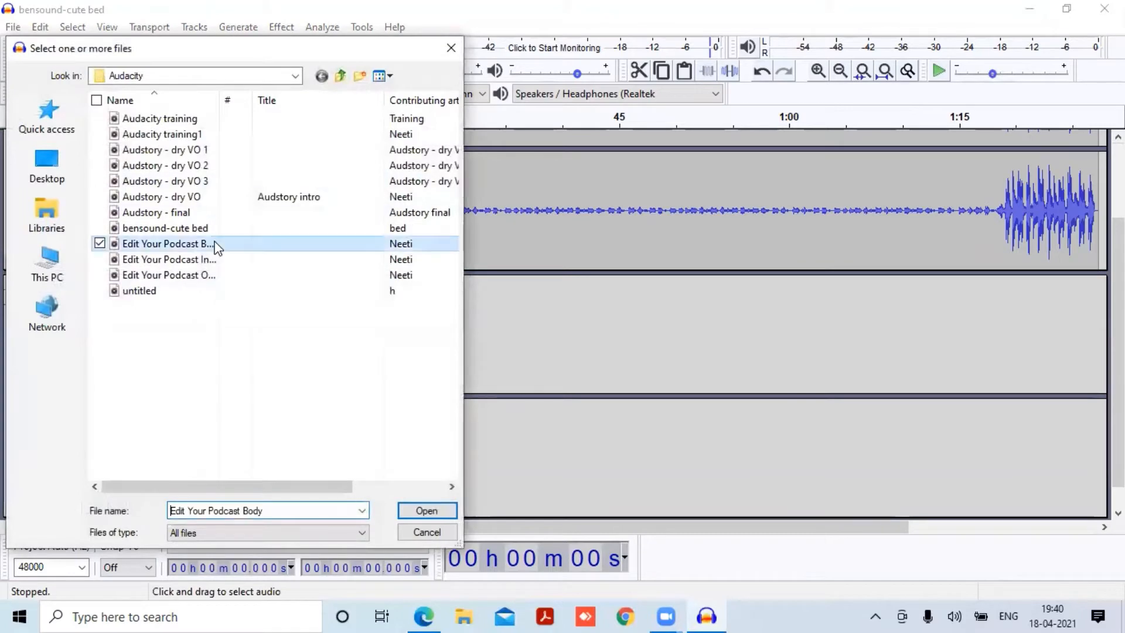
left_click(428, 509)
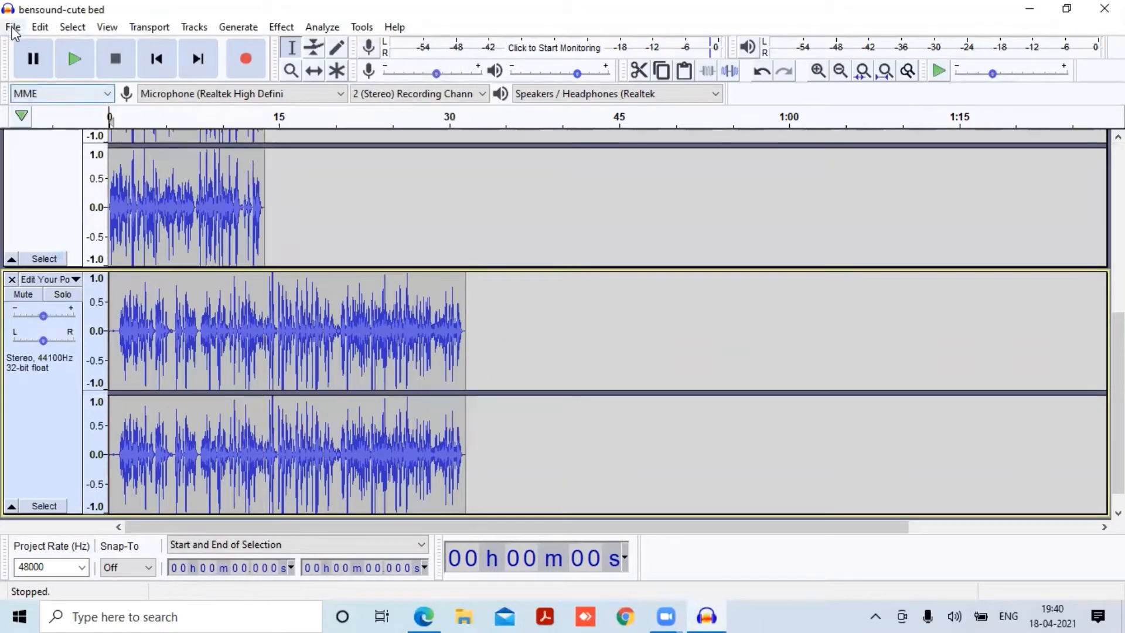
Import the audio file "Edit Your Podcast Outro" as another track below the body.
left_click(13, 27)
mouse_move(105, 166)
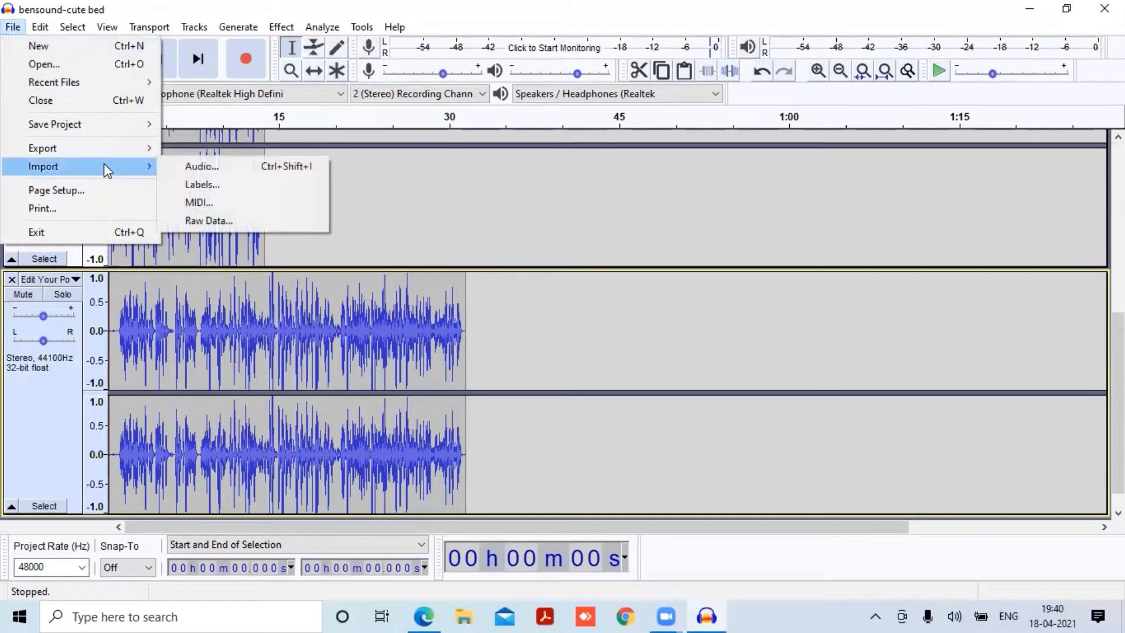
left_click(184, 167)
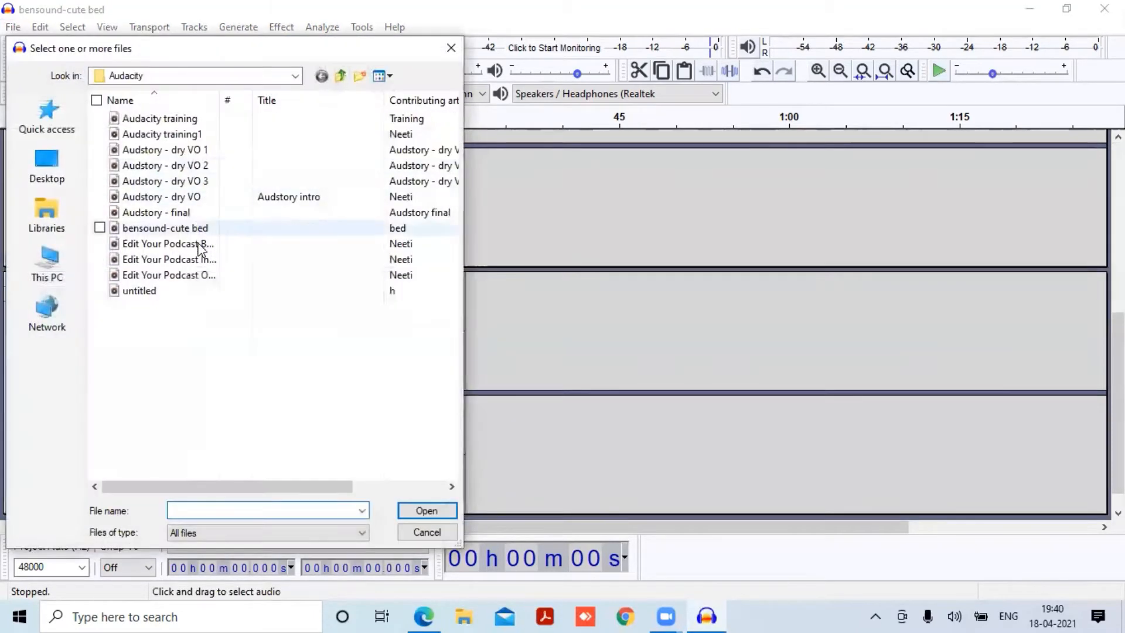
left_click(246, 276)
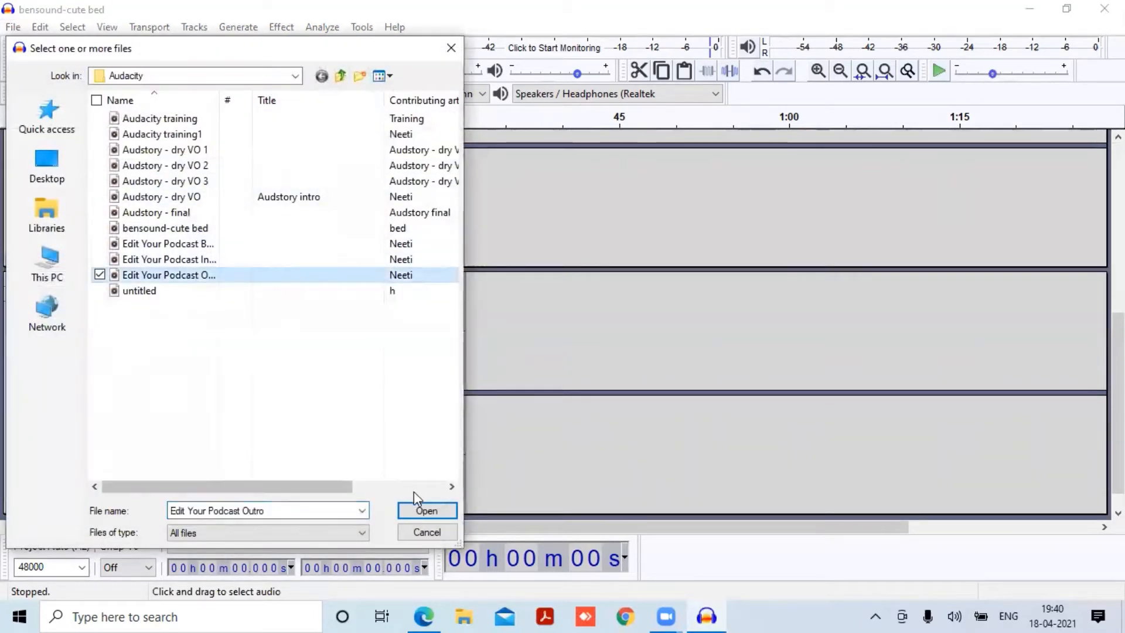
left_click(431, 514)
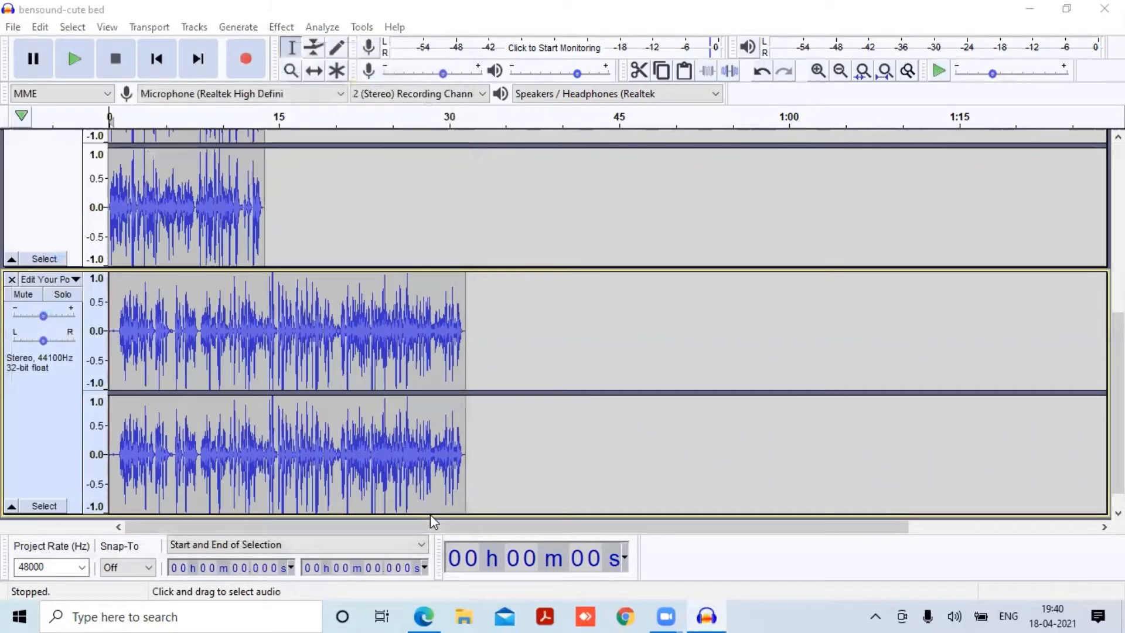
Cut the intro voice clip and paste it on its own track at about 6.5 s, where the music bed's loud opening ends.
scroll(493, 280, "up", 10)
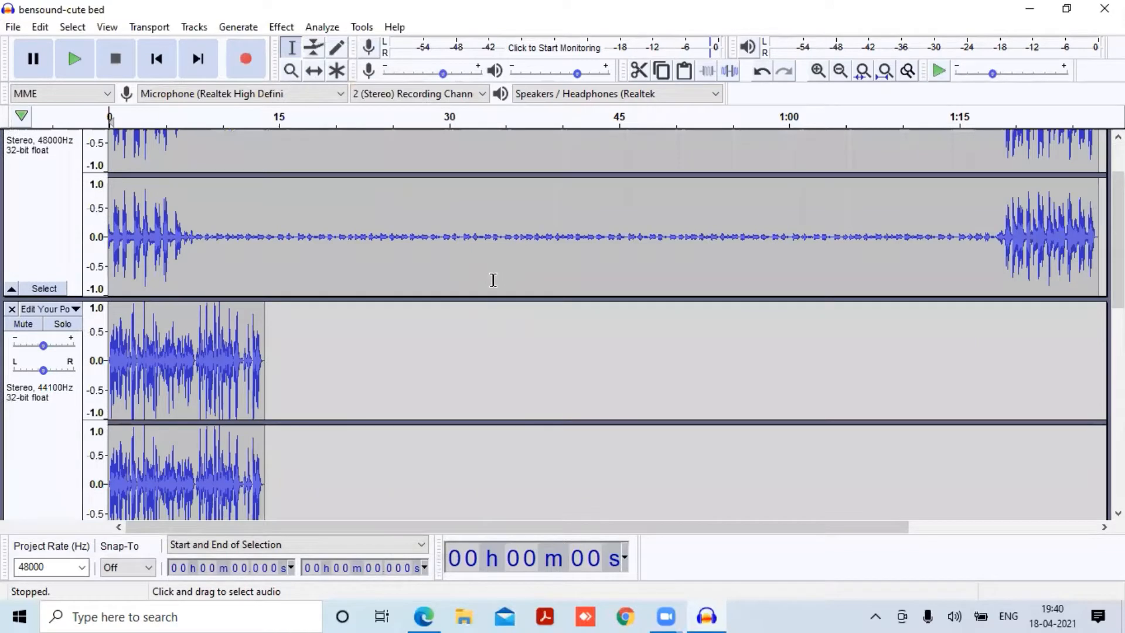
left_click(819, 72)
left_click(819, 73)
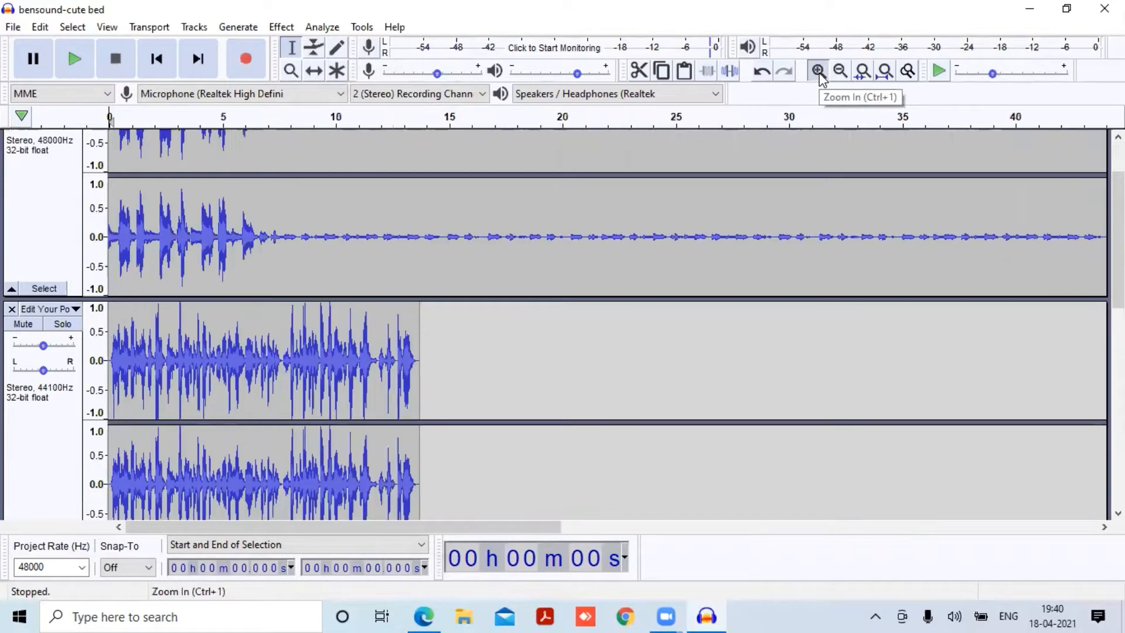
left_click(842, 71)
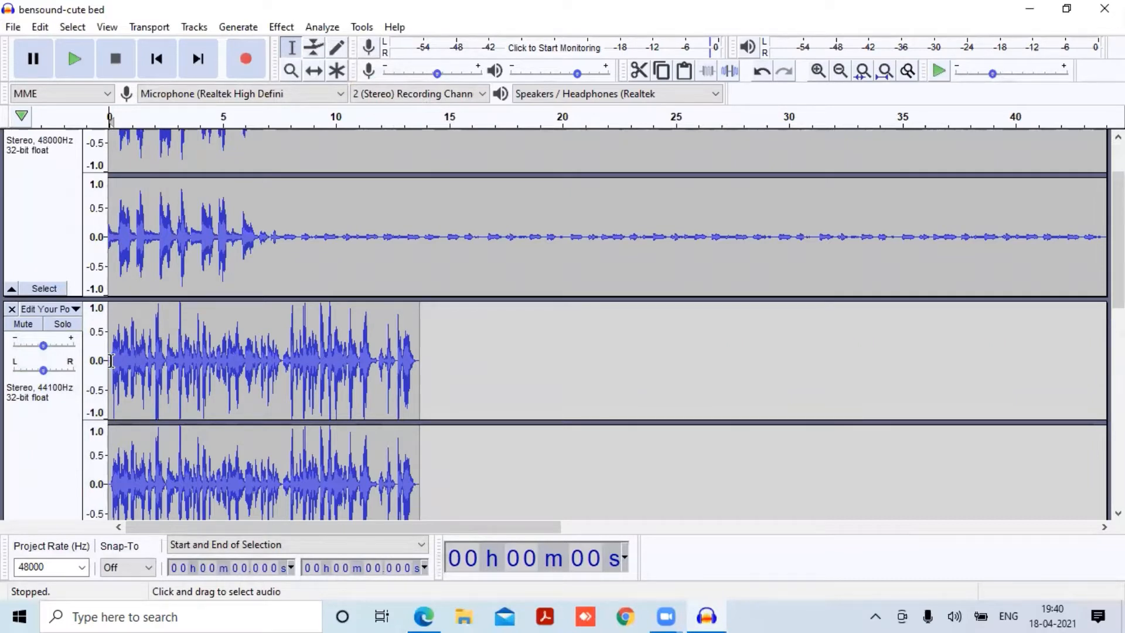
left_click_drag(111, 360, 423, 392)
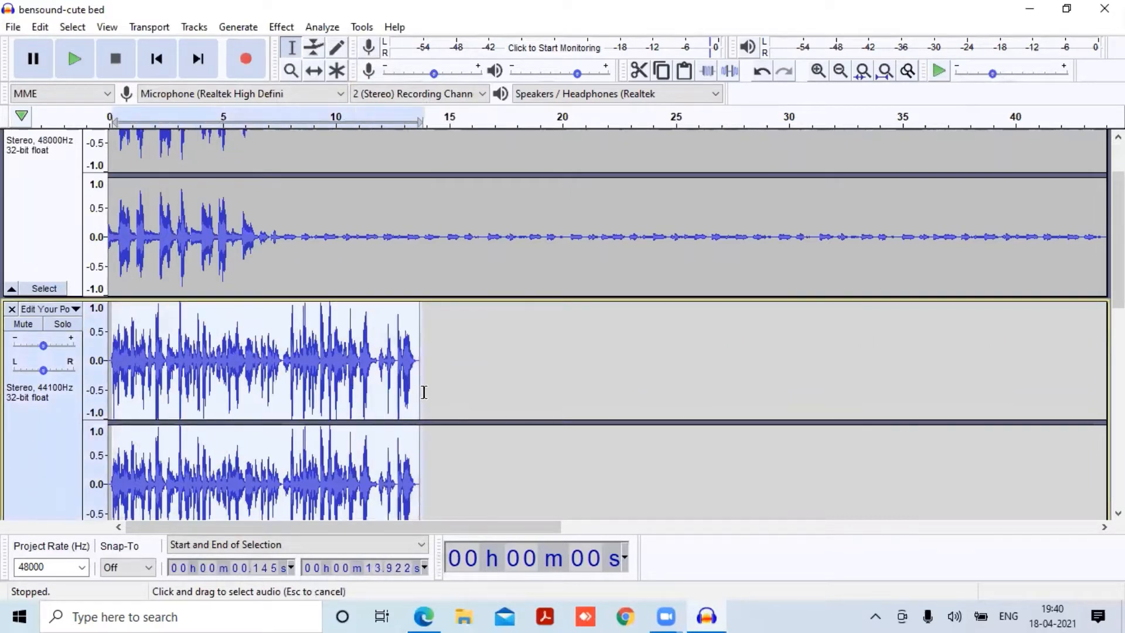
scroll(424, 392, "down", 1)
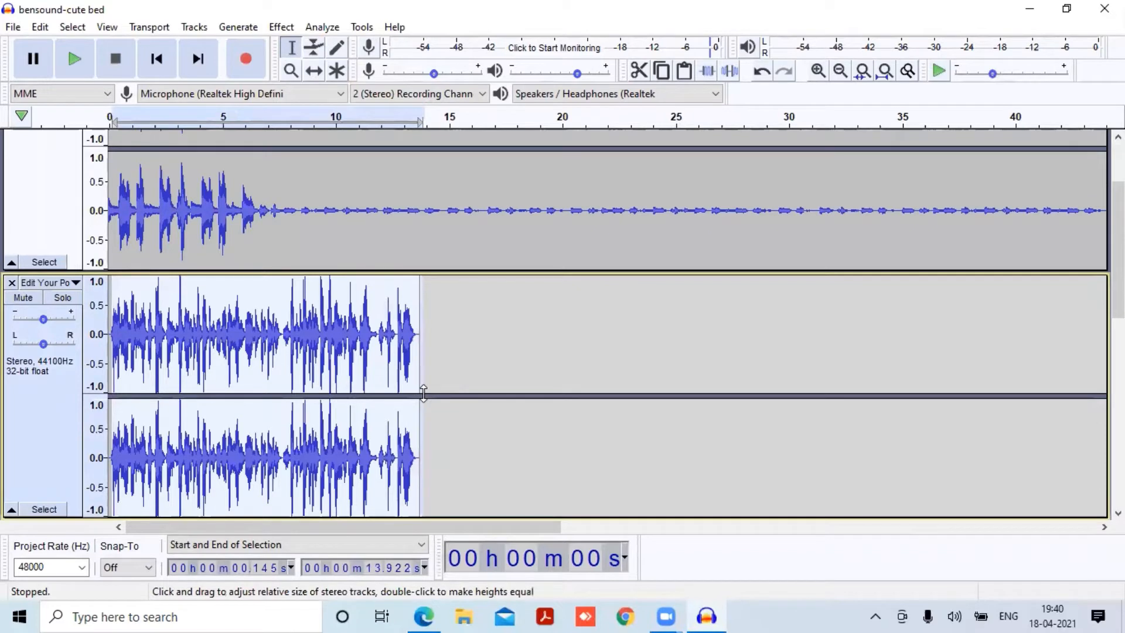
key("Delete")
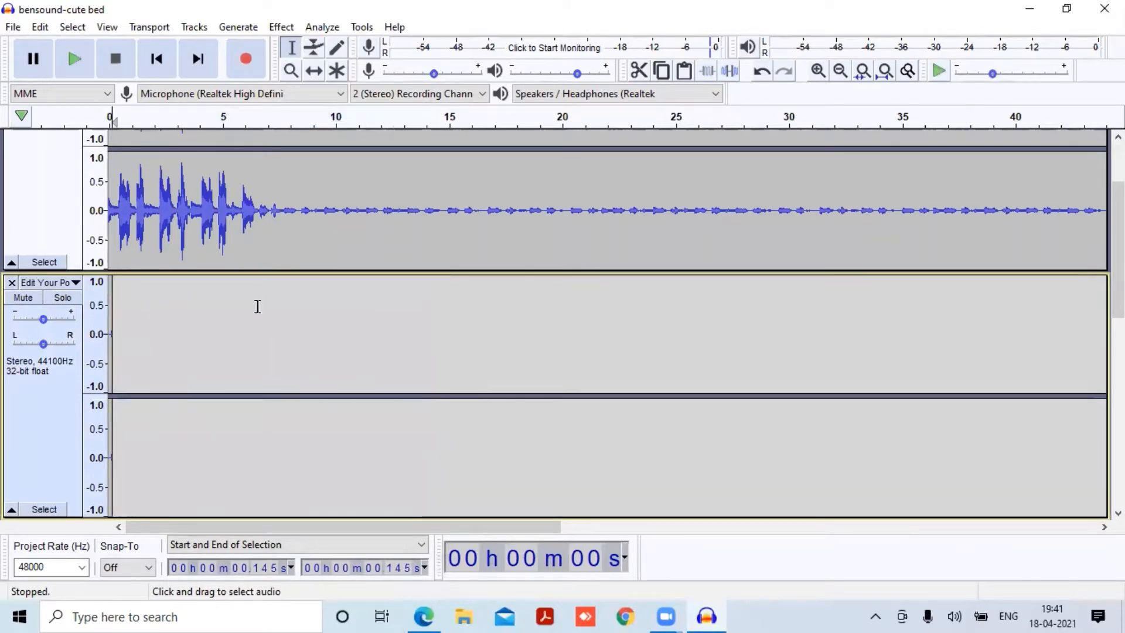
left_click(266, 289)
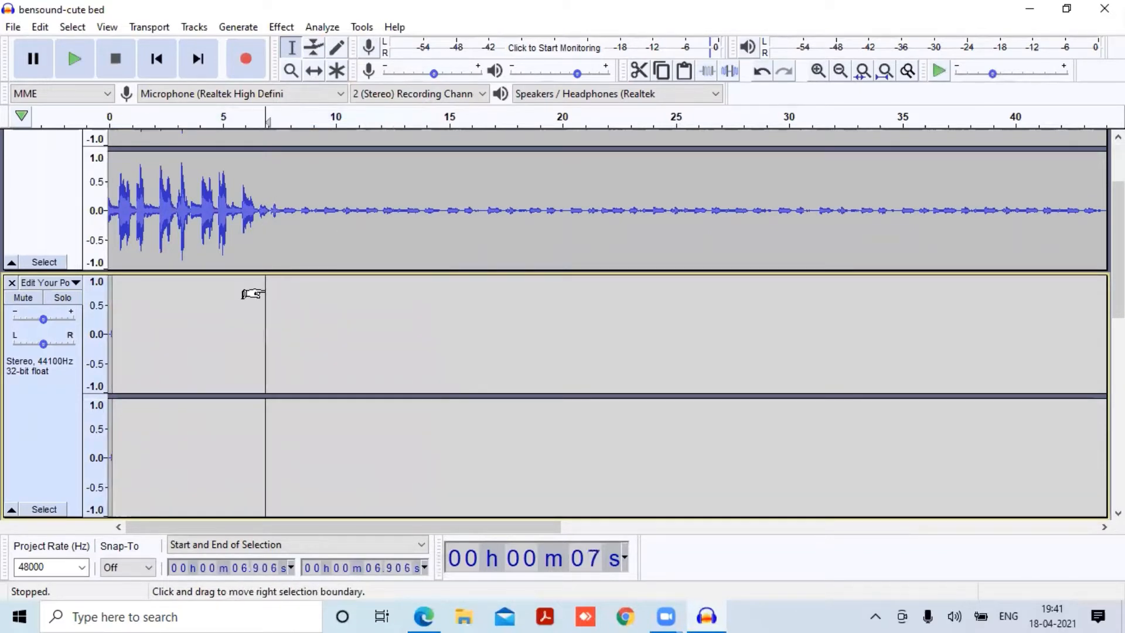
left_click(258, 290)
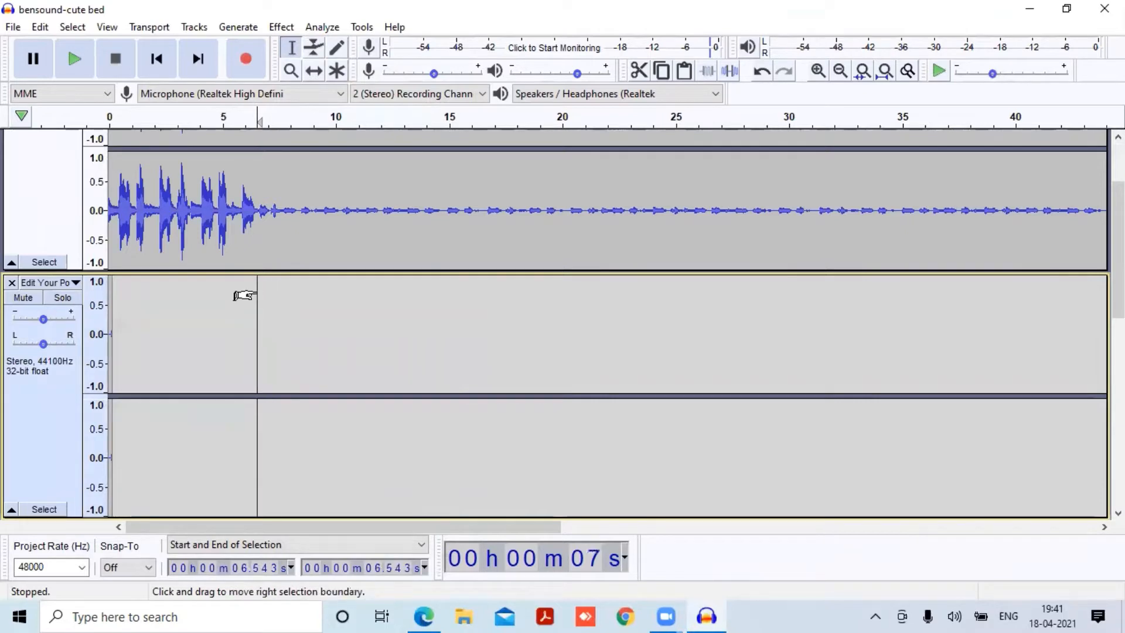
key("ctrl+v")
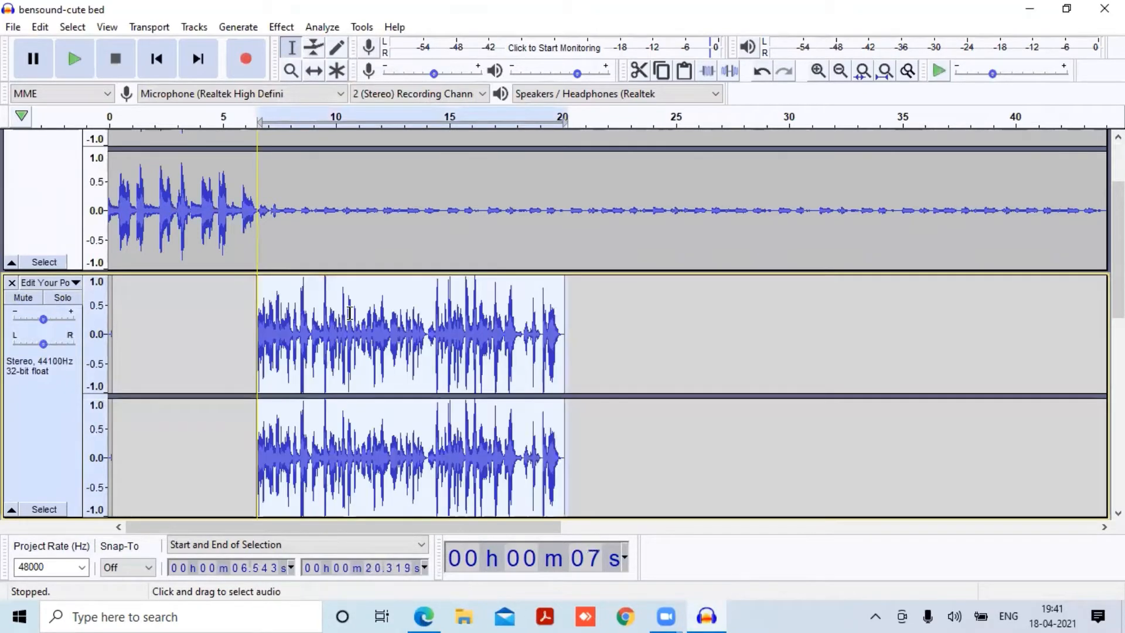
Silence the music bed's quiet middle section from about 7.7 s to 1 min 17.2 s.
scroll(324, 216, "up", 2)
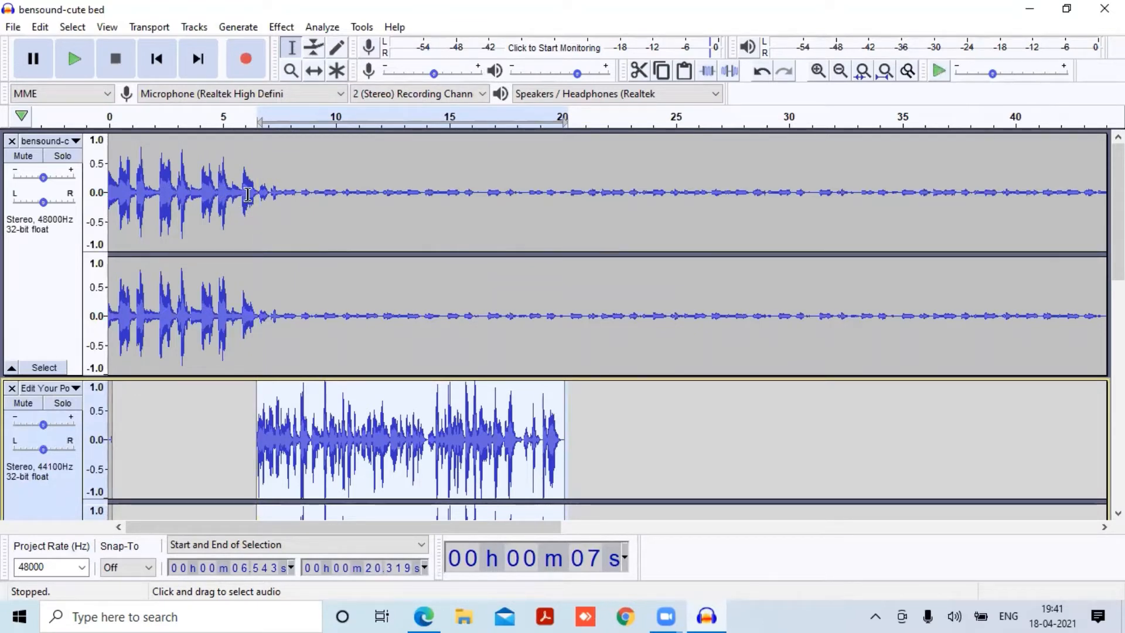
left_click_drag(286, 194, 869, 229)
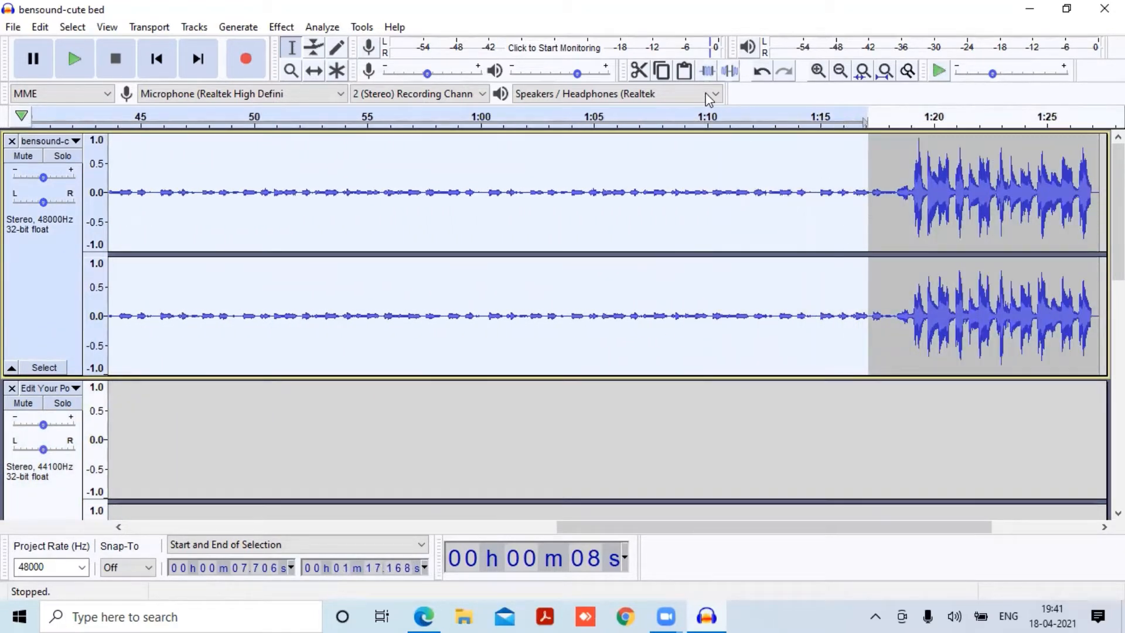
left_click(729, 71)
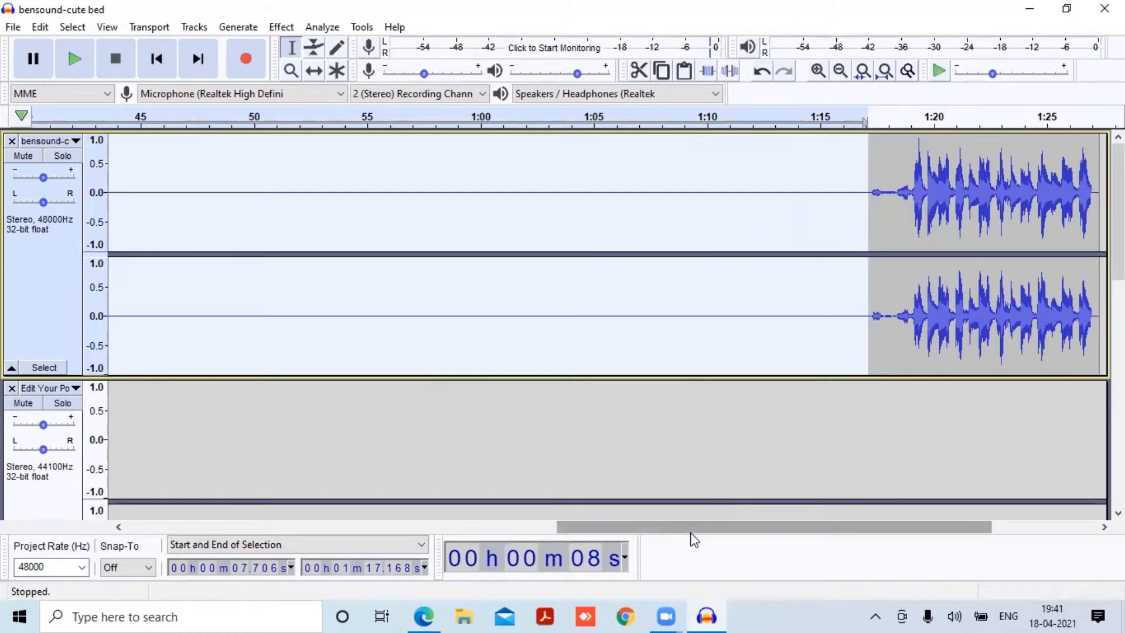
left_click_drag(690, 528, 190, 558)
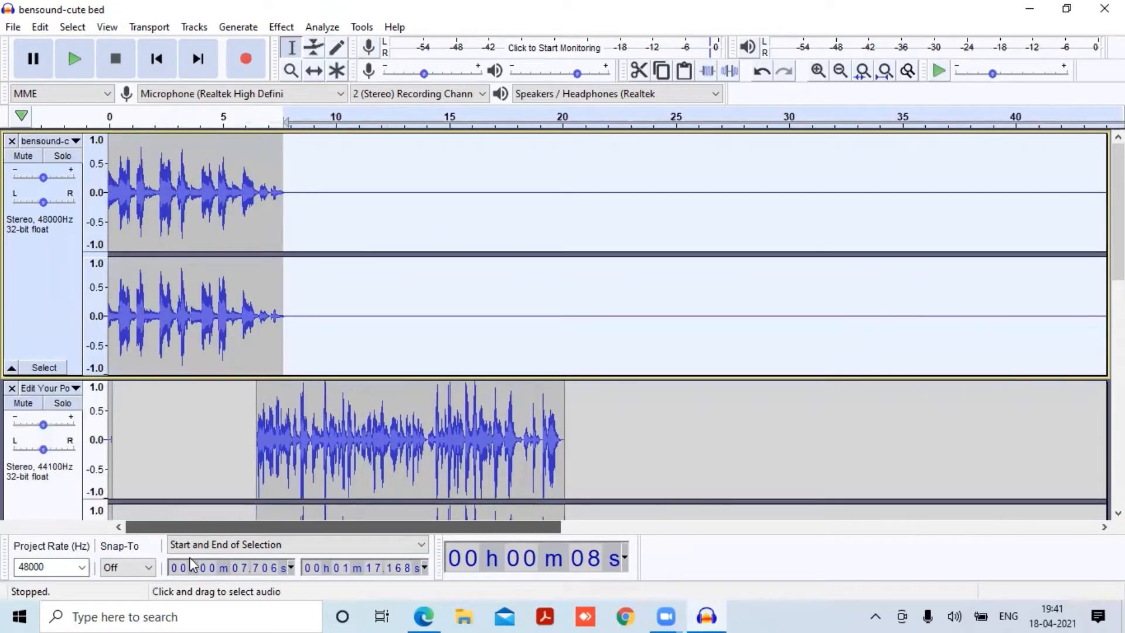
Cut the body voice clip from about 0.8 s to its end and paste it on its own track at about 20.1 s, where the intro ends.
scroll(413, 334, "down", 3)
scroll(399, 328, "down", 2)
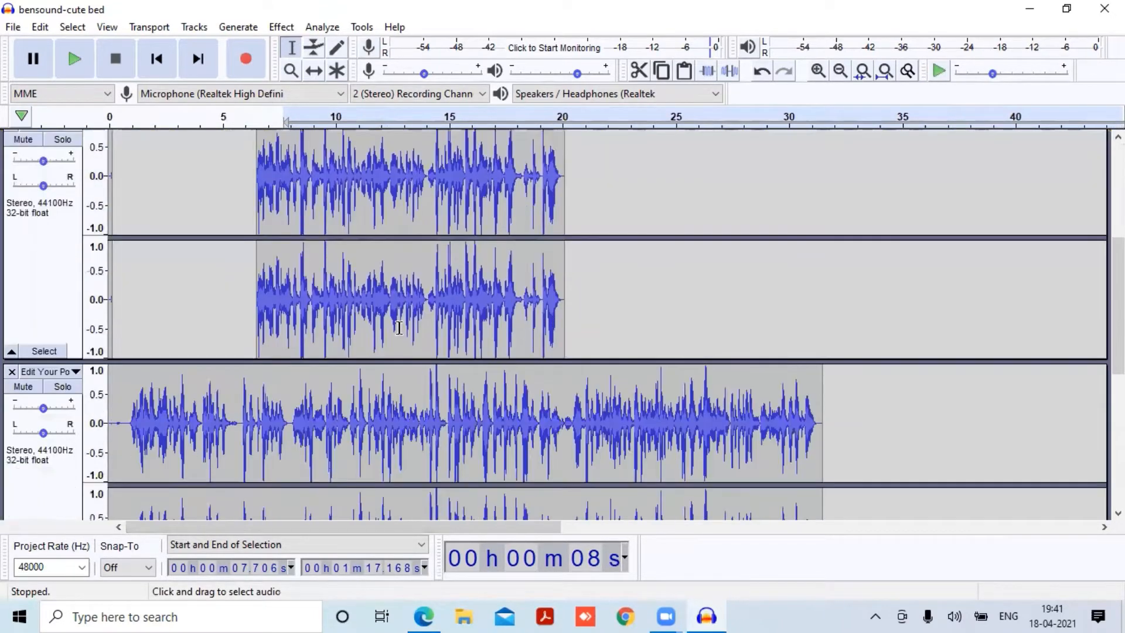
scroll(399, 328, "up", 3)
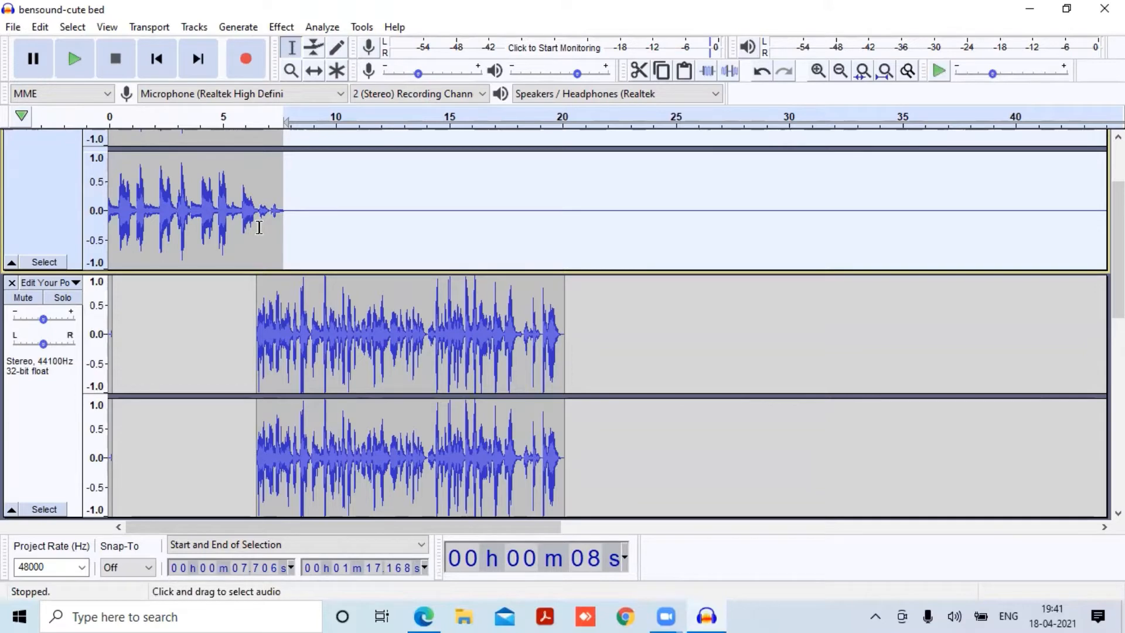
scroll(334, 251, "down", 3)
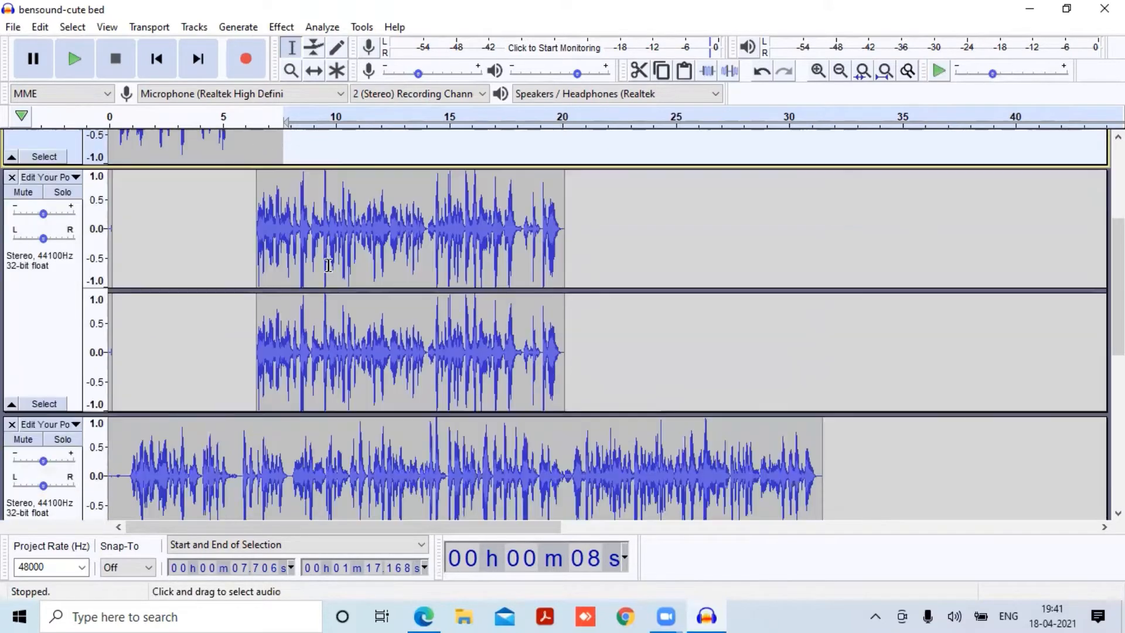
scroll(102, 413, "down", 3)
left_click_drag(129, 413, 819, 460)
scroll(859, 357, "down", 2)
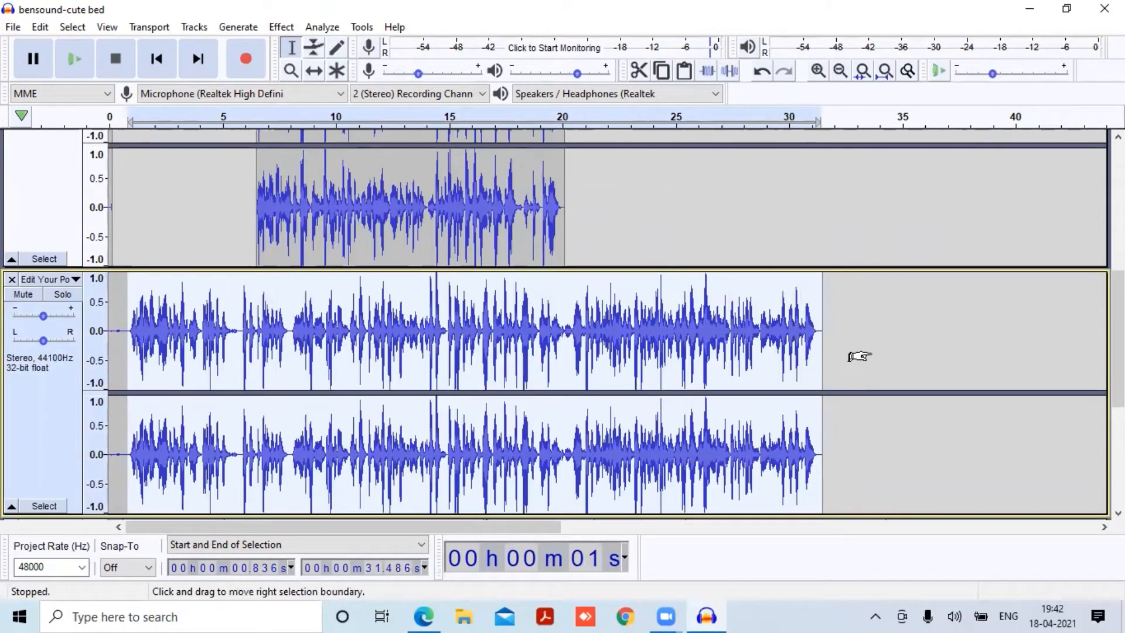
key("Delete")
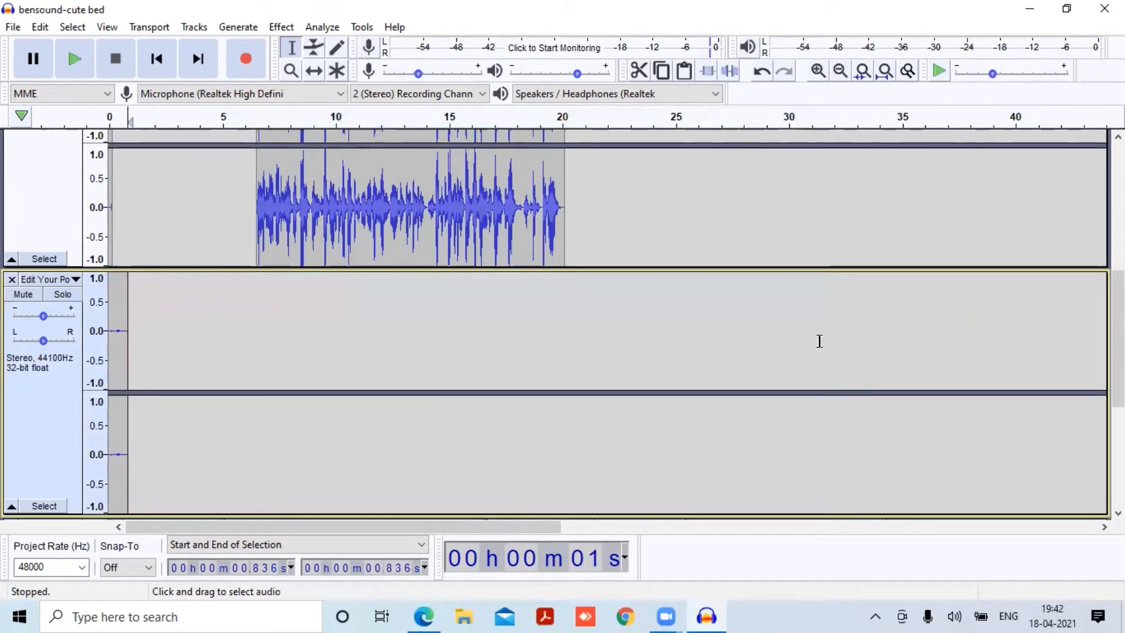
left_click(565, 279)
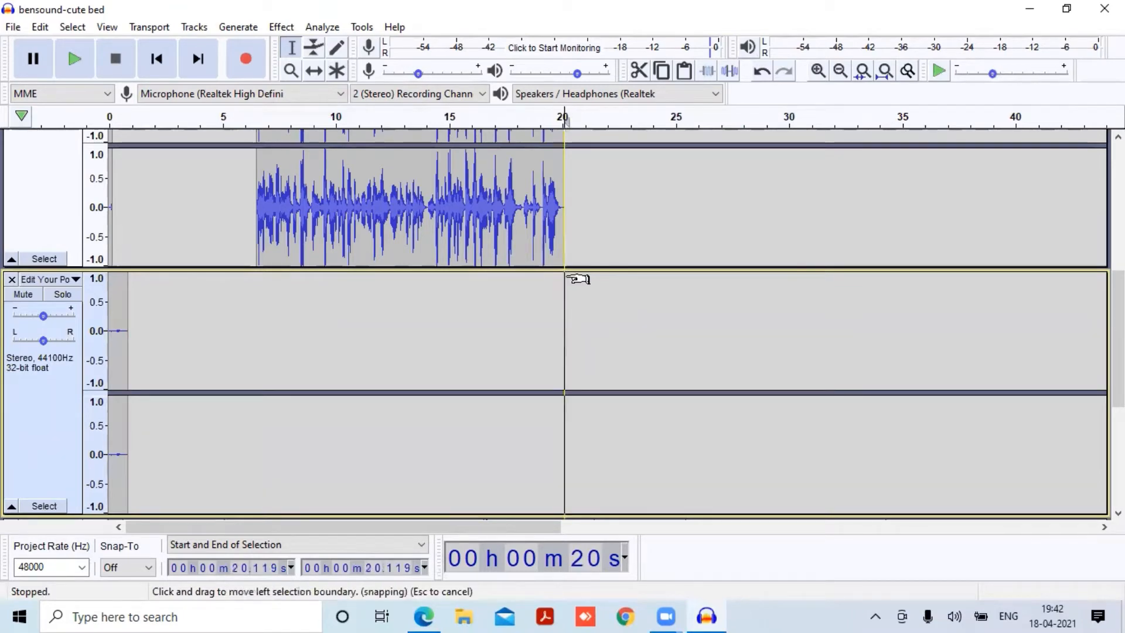
key("ctrl+v")
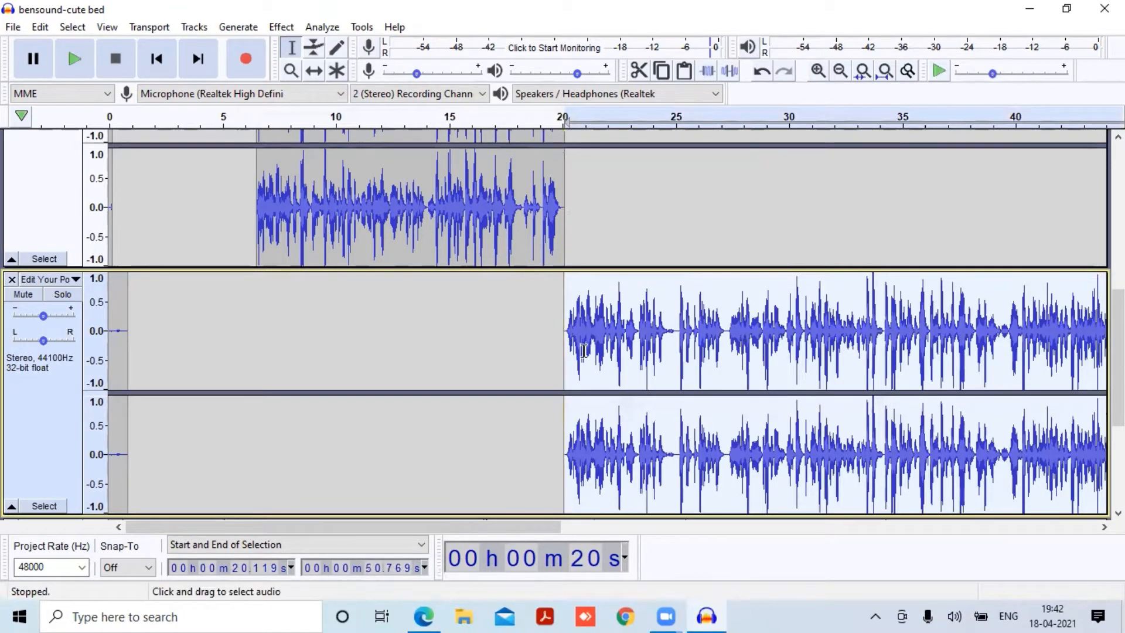
Delete the silent opening of the outro voice track, from 0 to about 0.47 s.
scroll(491, 470, "down", 3)
scroll(463, 413, "down", 3)
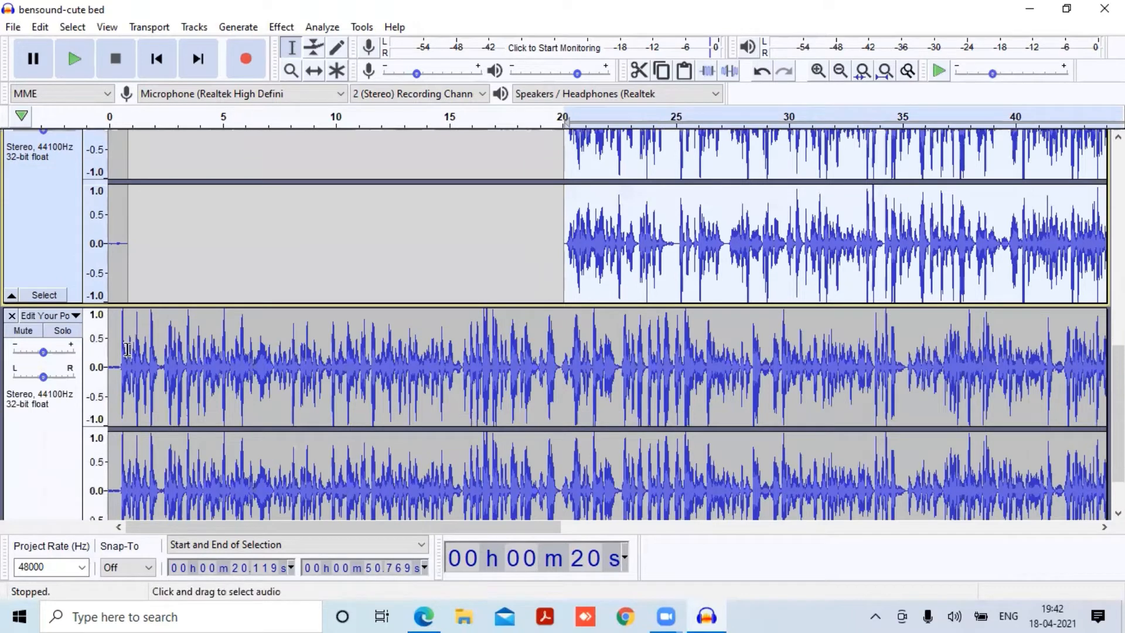
left_click(119, 374)
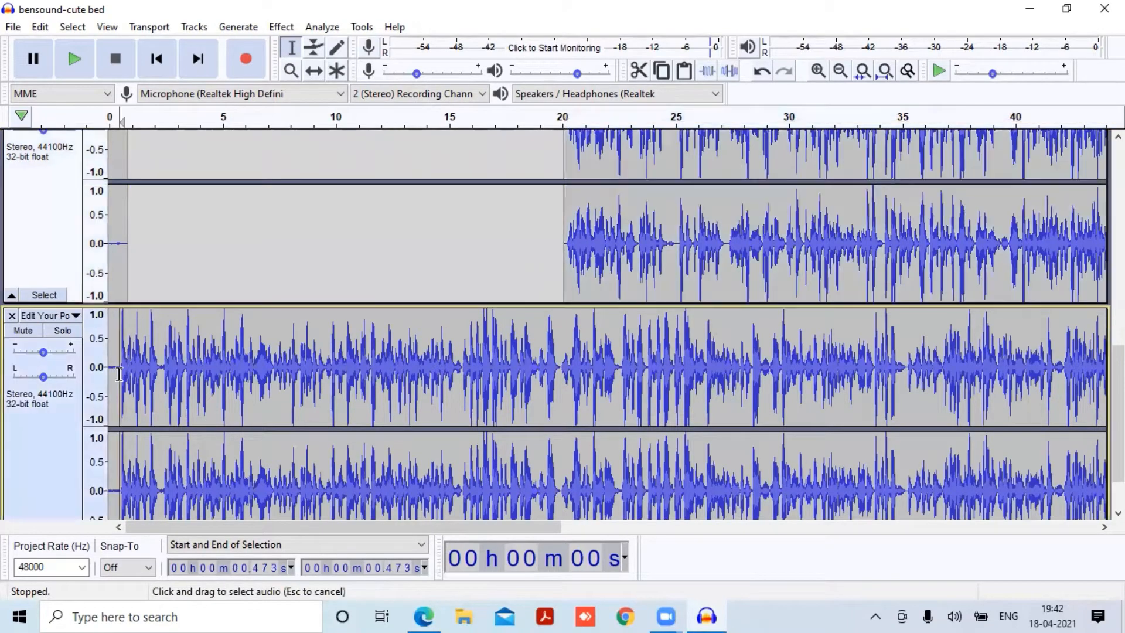
left_click_drag(116, 374, 109, 374)
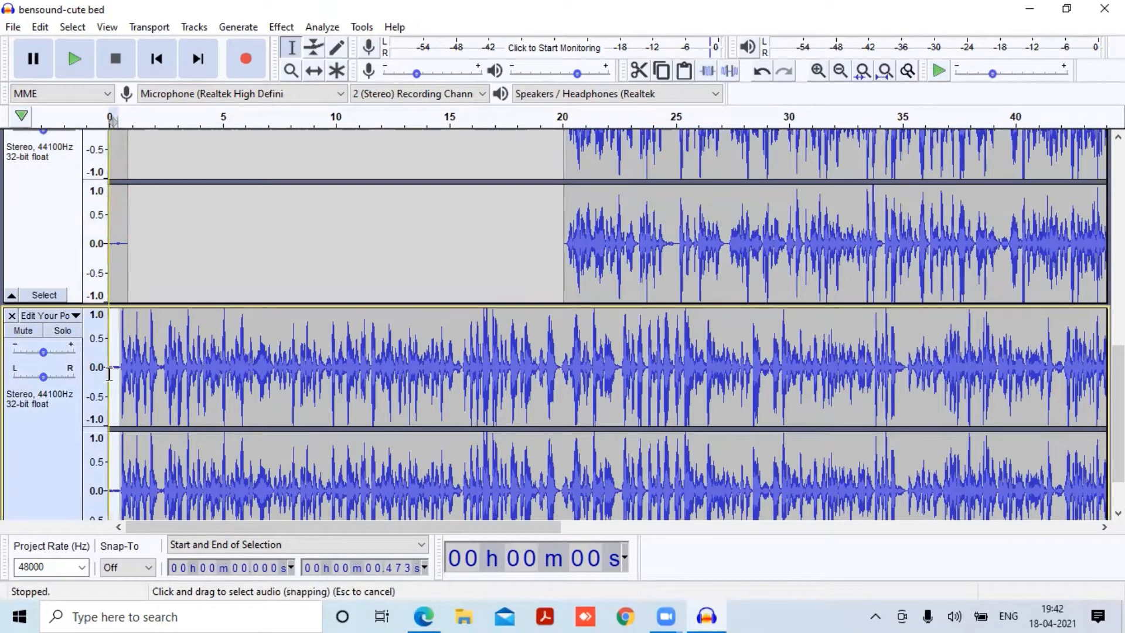
scroll(109, 374, "down", 1)
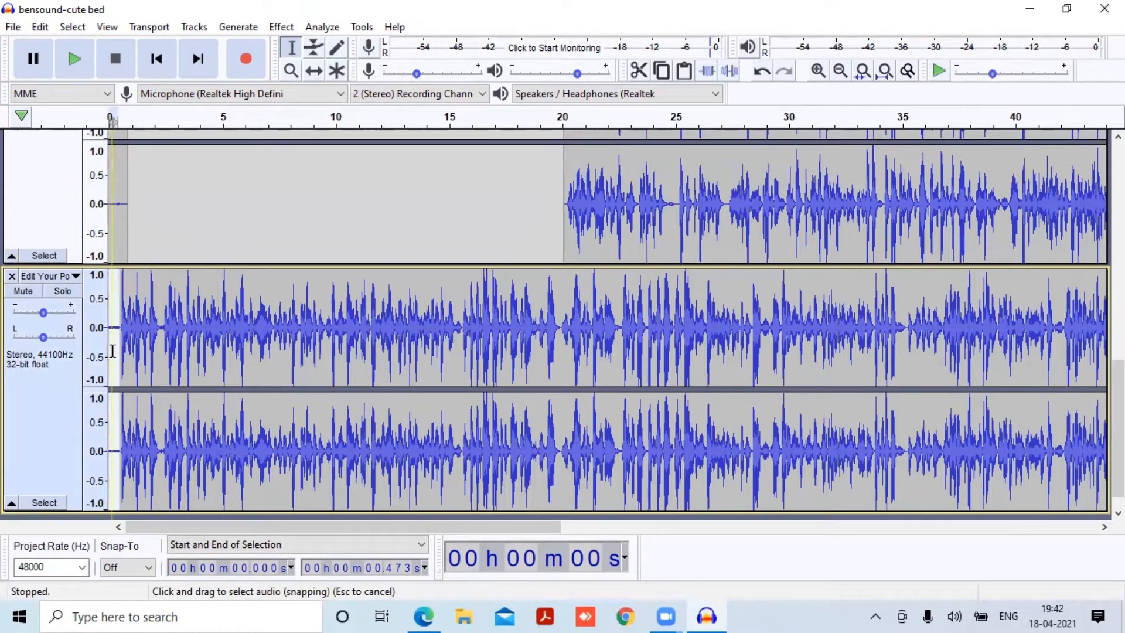
key("Delete")
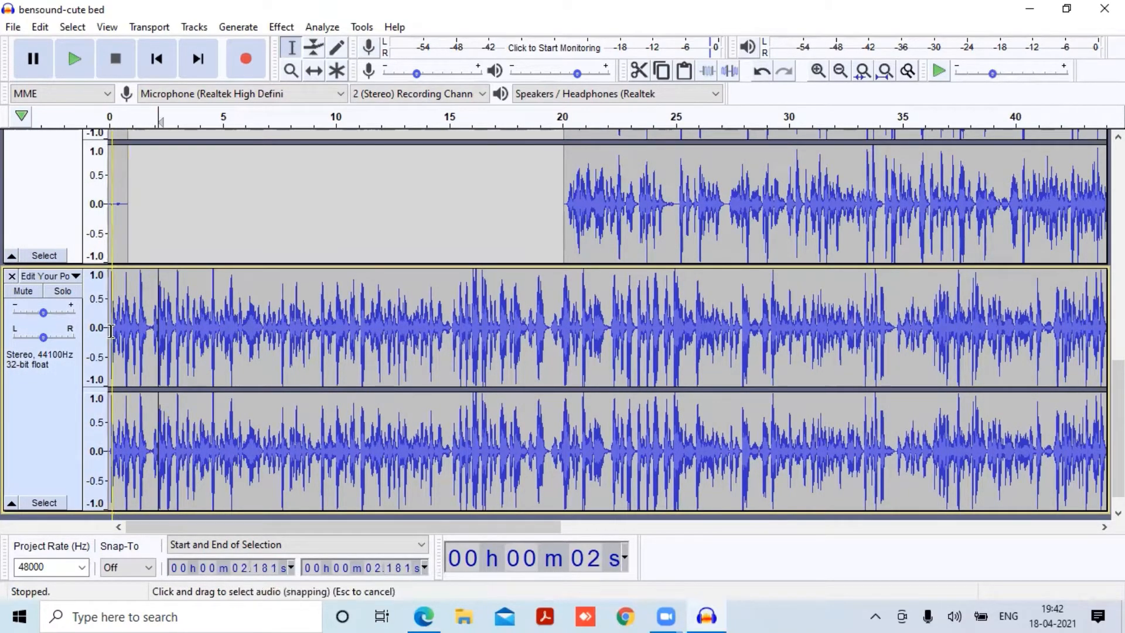
Cut the entire outro voice clip and paste it on its own track at about 50.8 s, where the body clip ends.
left_click_drag(111, 350, 250, 351)
left_click_drag(710, 406, 953, 414)
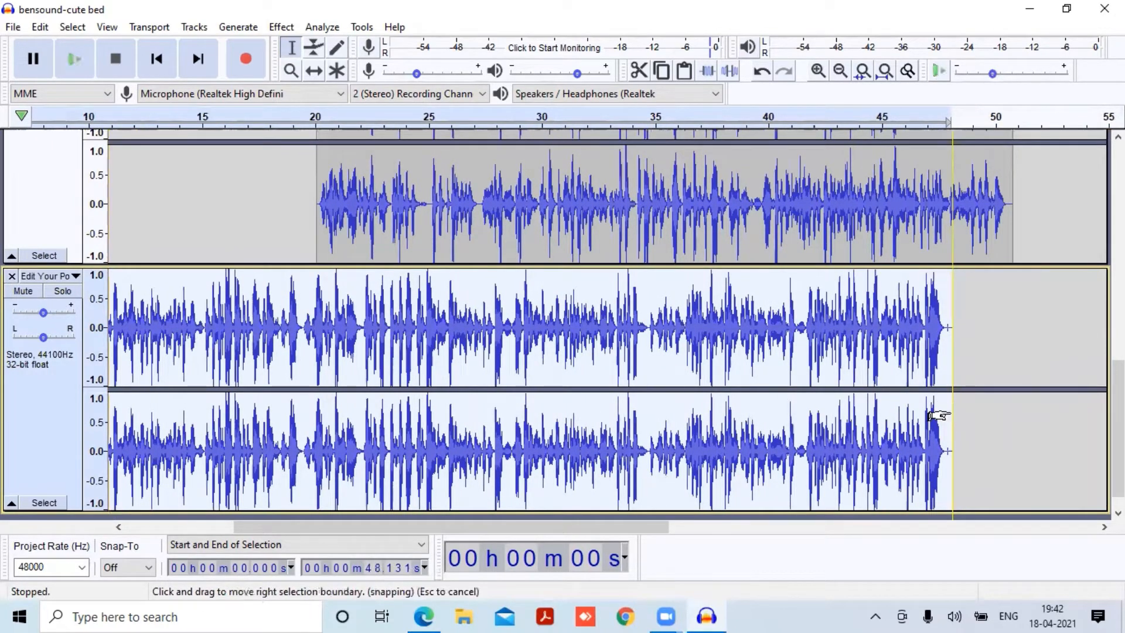
key("Delete")
left_click(1014, 278)
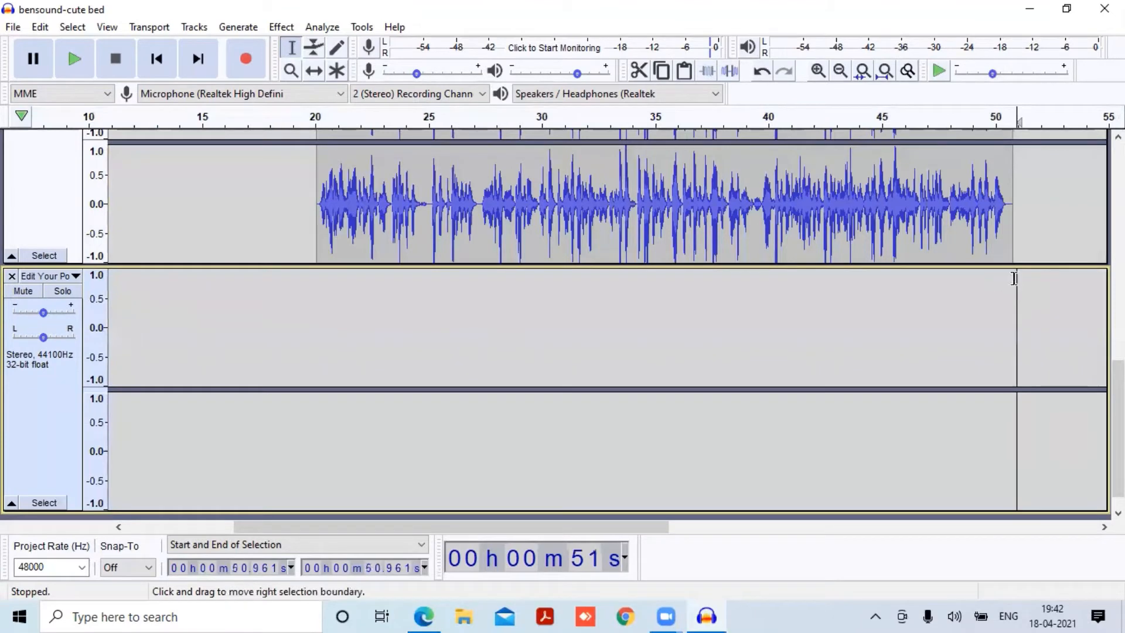
left_click(1013, 211)
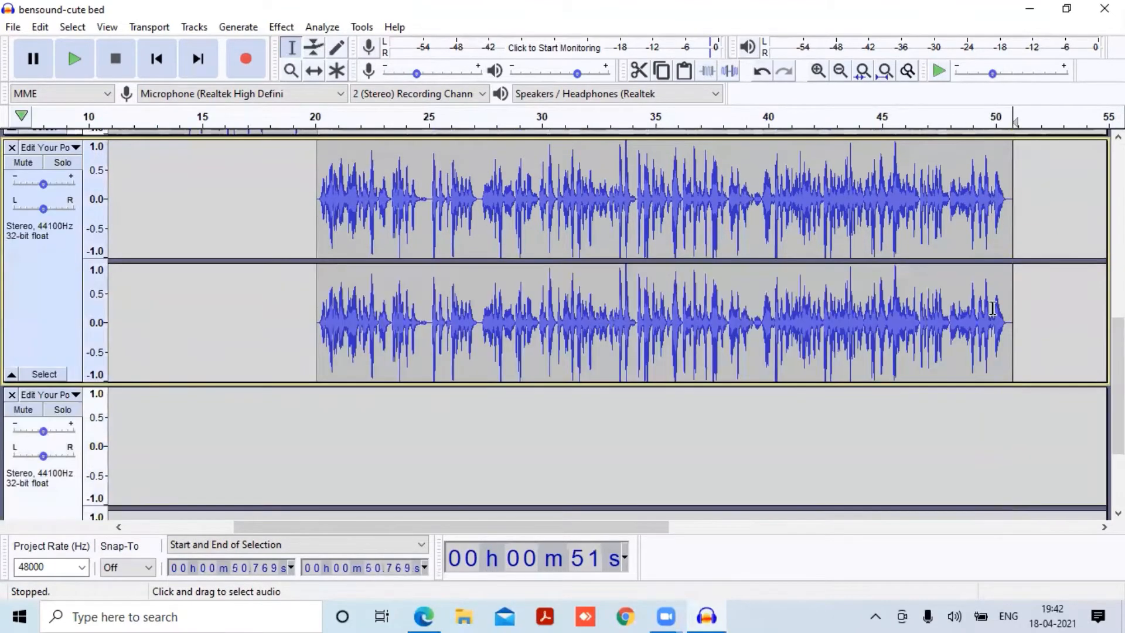
left_click(1014, 400)
key("ctrl+v")
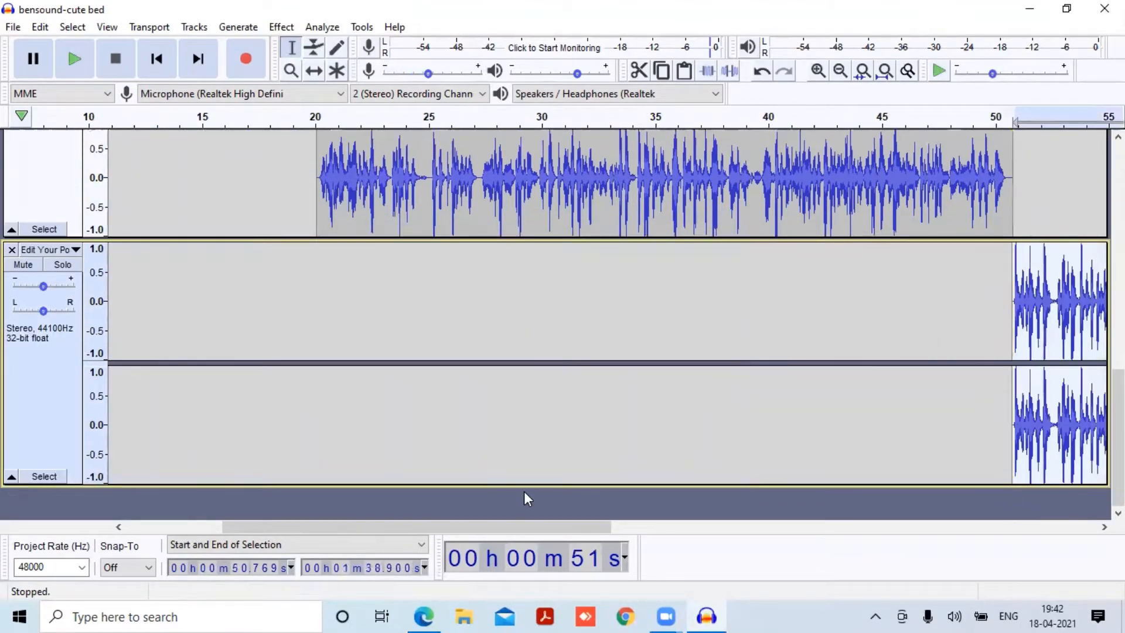
Examine the whole timeline to compare the music bed's length with the positions of the intro, body and outro clips.
left_click_drag(547, 527, 1027, 561)
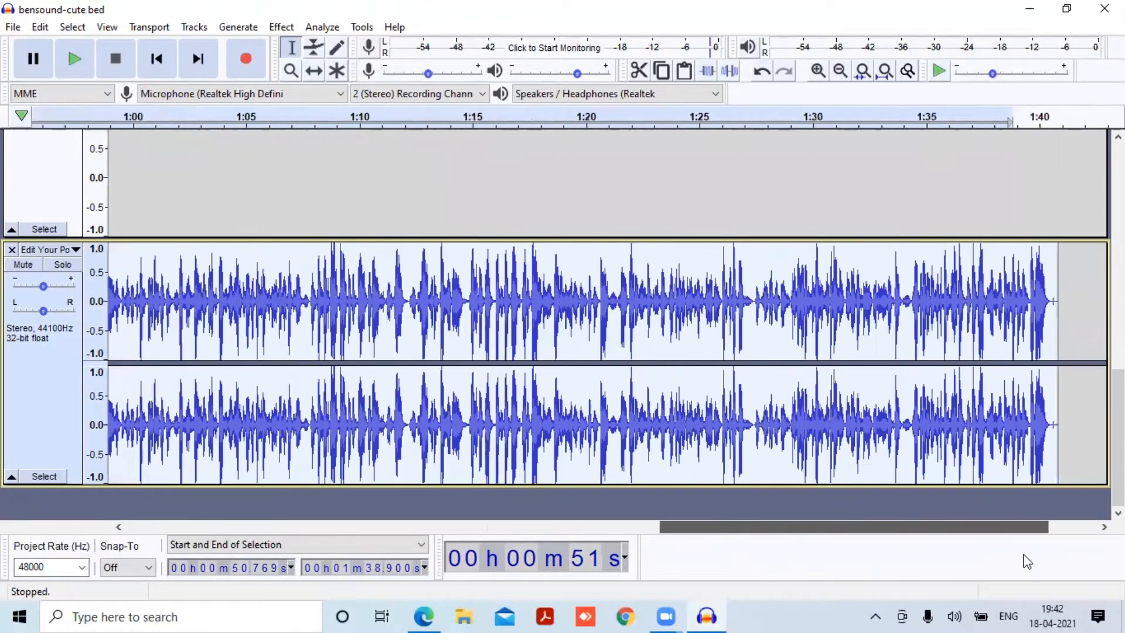
left_click(841, 71)
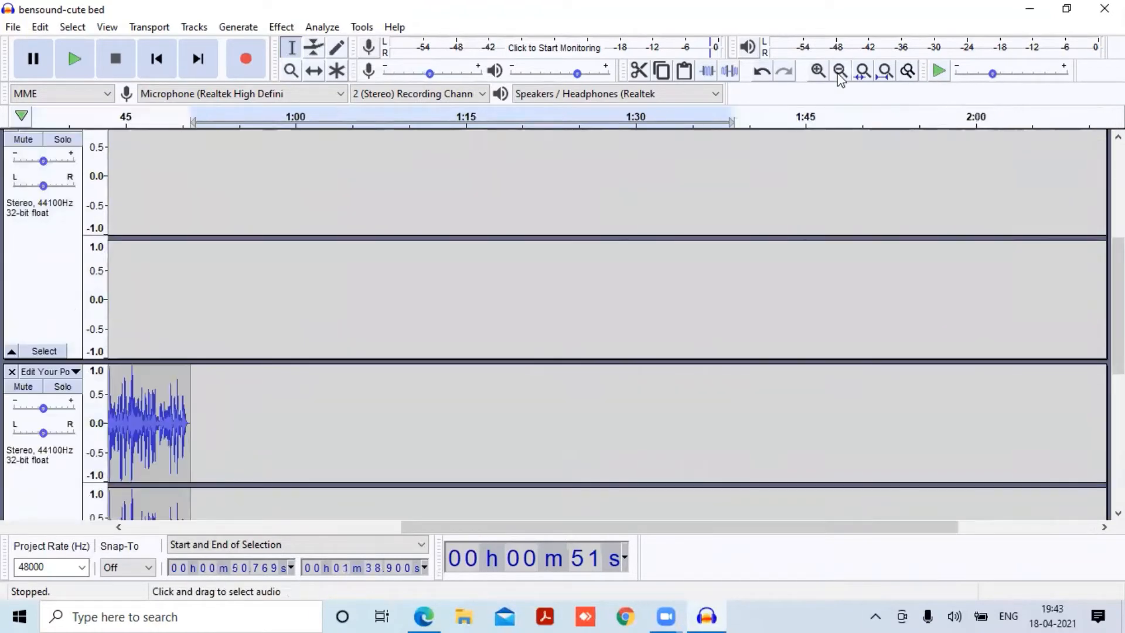
left_click(840, 71)
scroll(809, 250, "up", 3)
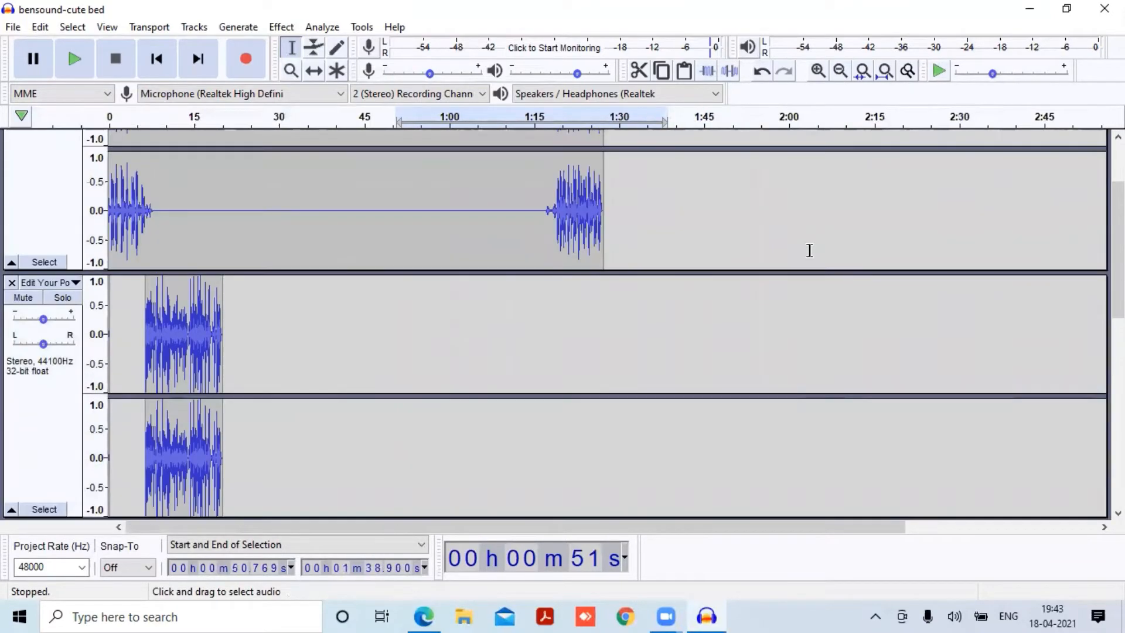
scroll(809, 250, "down", 3)
scroll(809, 250, "up", 3)
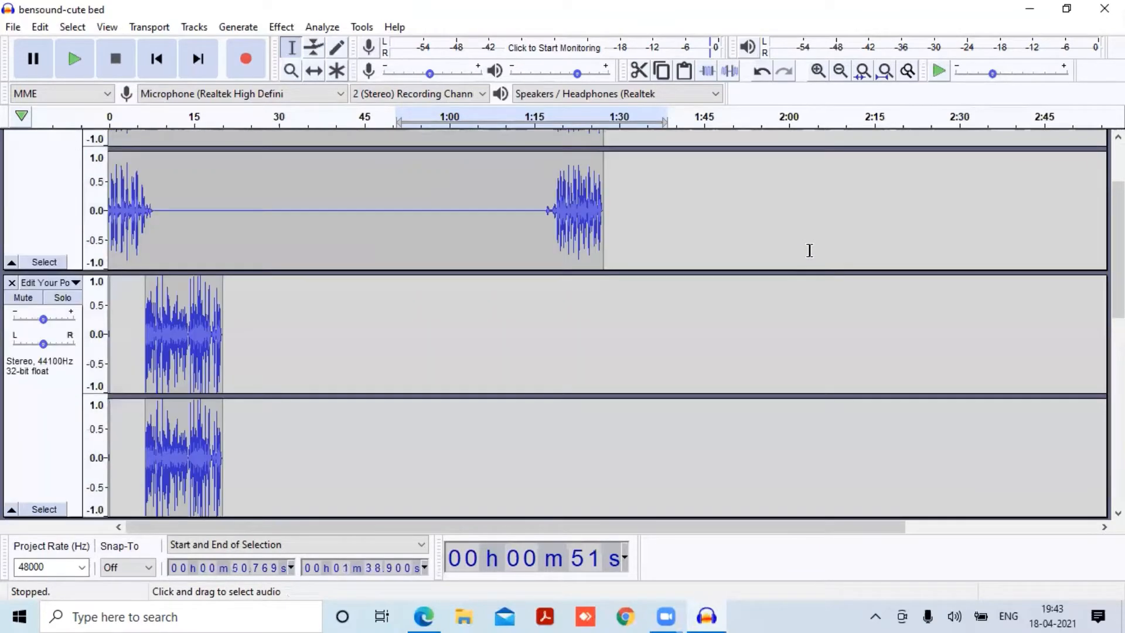
scroll(810, 250, "down", 5)
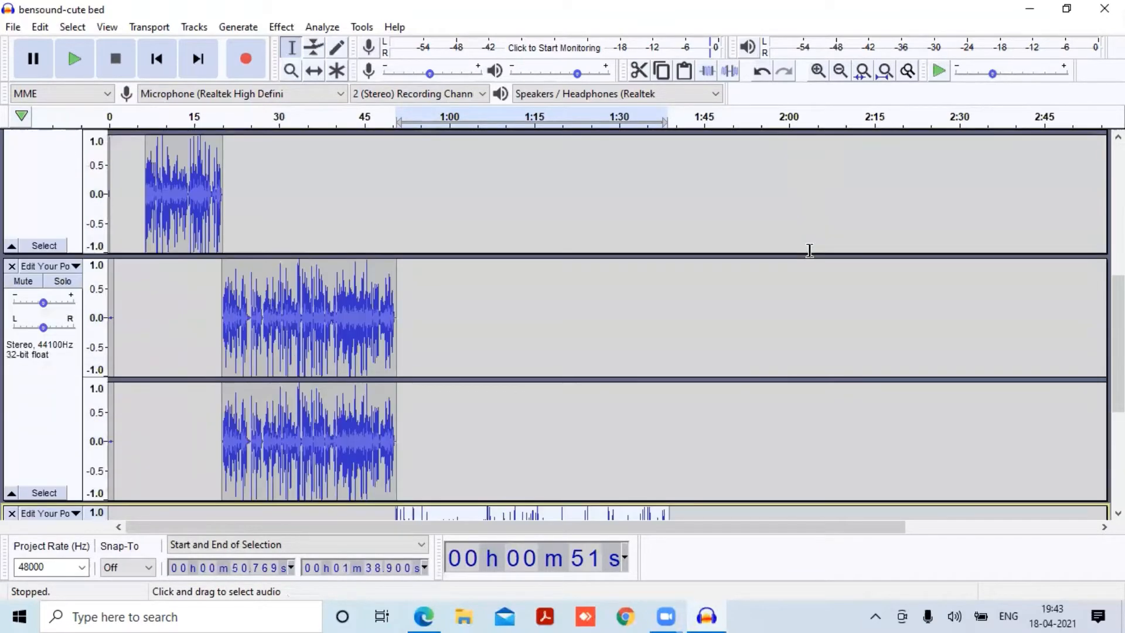
scroll(809, 250, "down", 3)
scroll(810, 250, "up", 6)
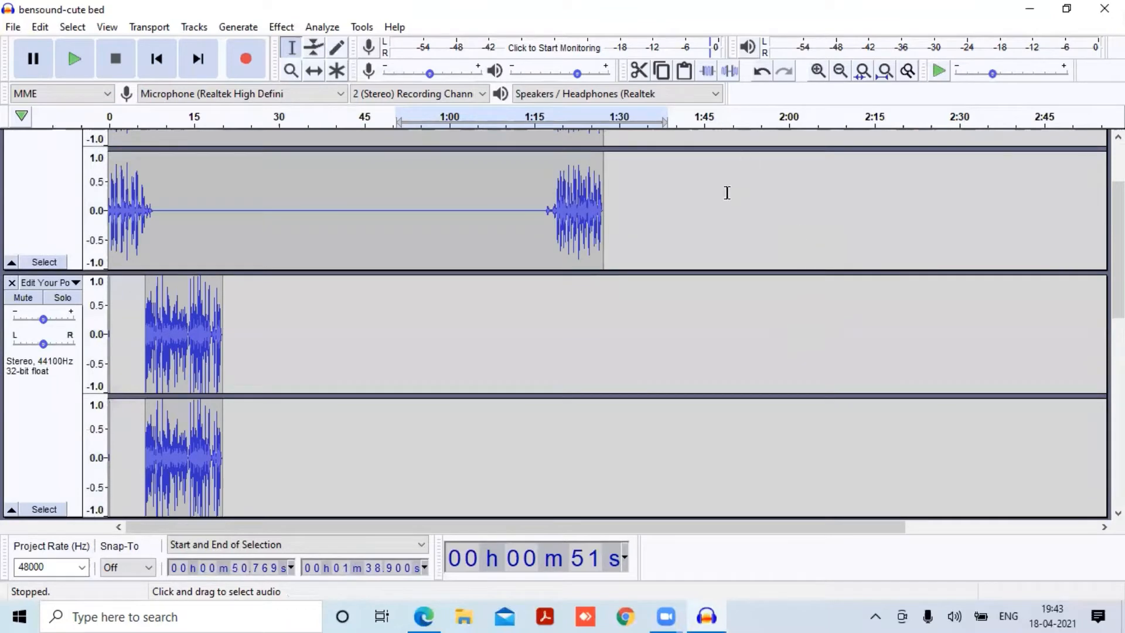
scroll(727, 193, "up", 2)
scroll(728, 195, "down", 5)
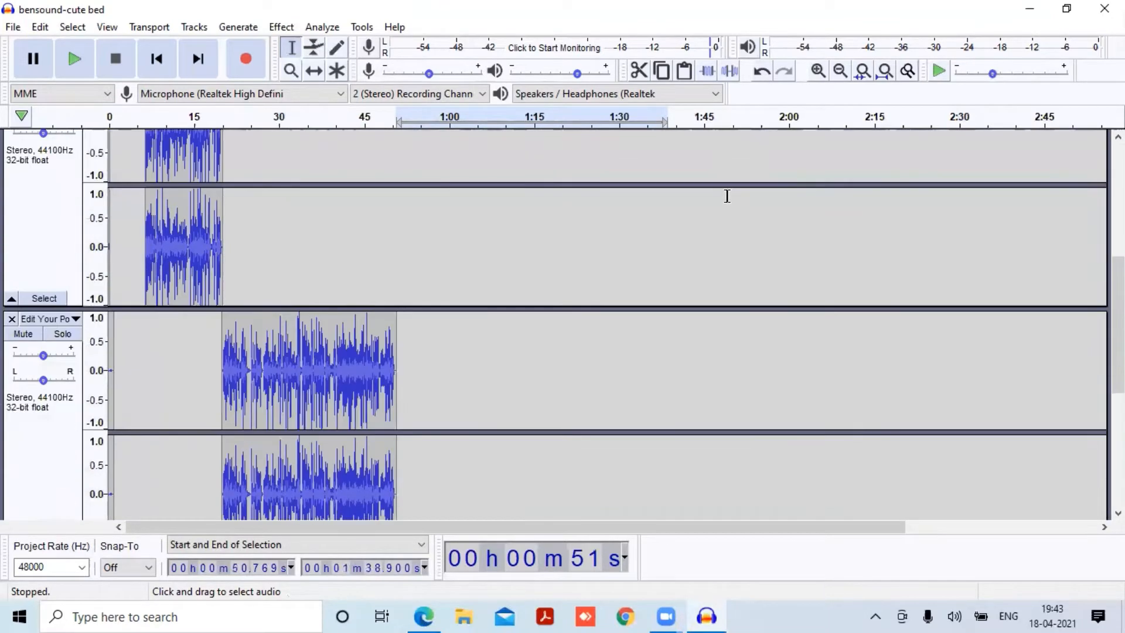
scroll(727, 196, "up", 5)
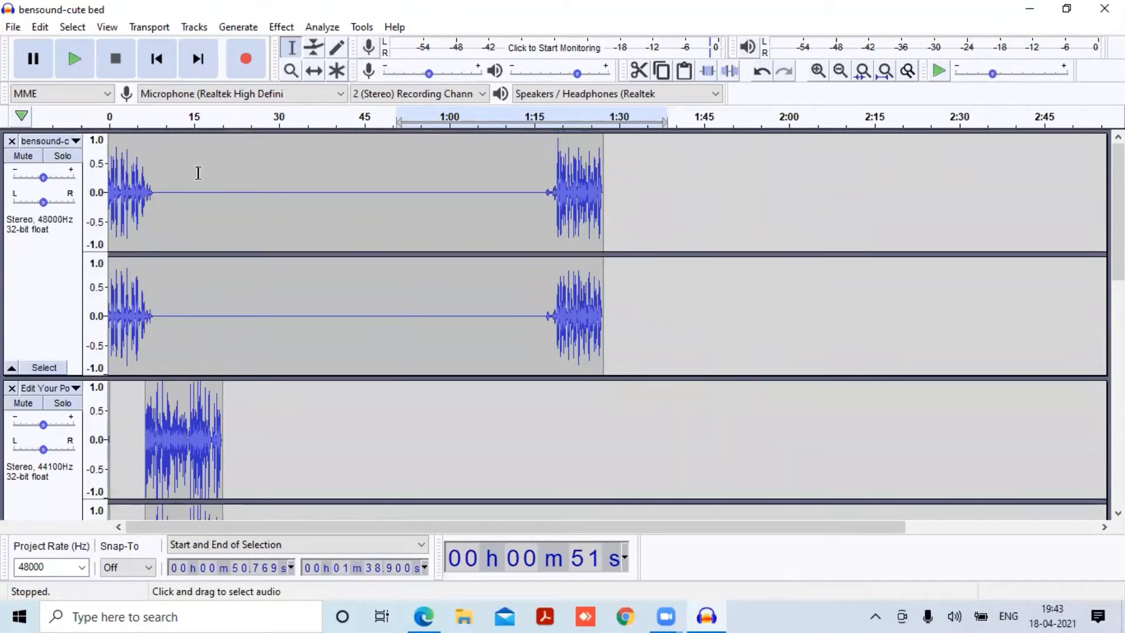
Copy the music bed's silent stretch from about 17.2 s to 1 min 11.8 s and paste it at about 59.9 s in the same track.
left_click_drag(205, 182, 515, 252)
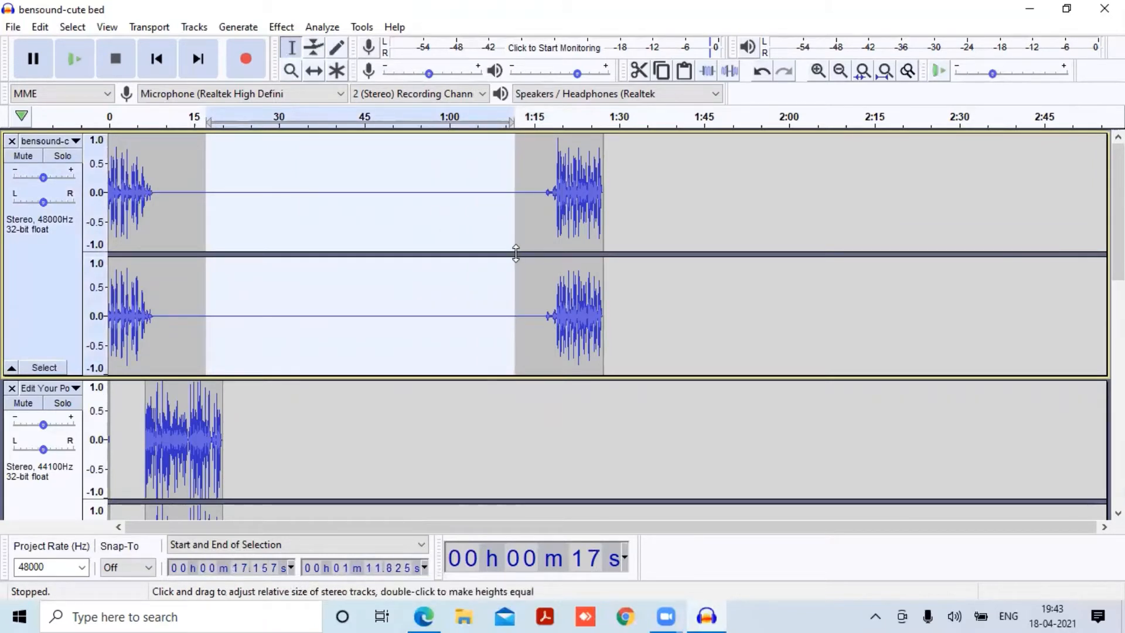
left_click(449, 202)
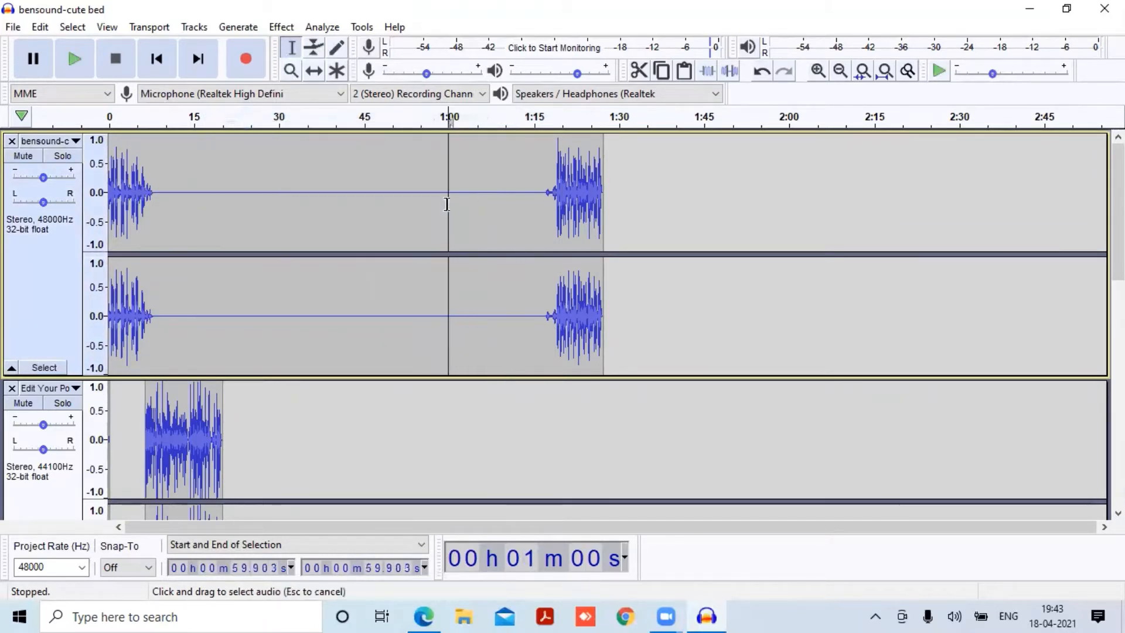
key("ctrl+v")
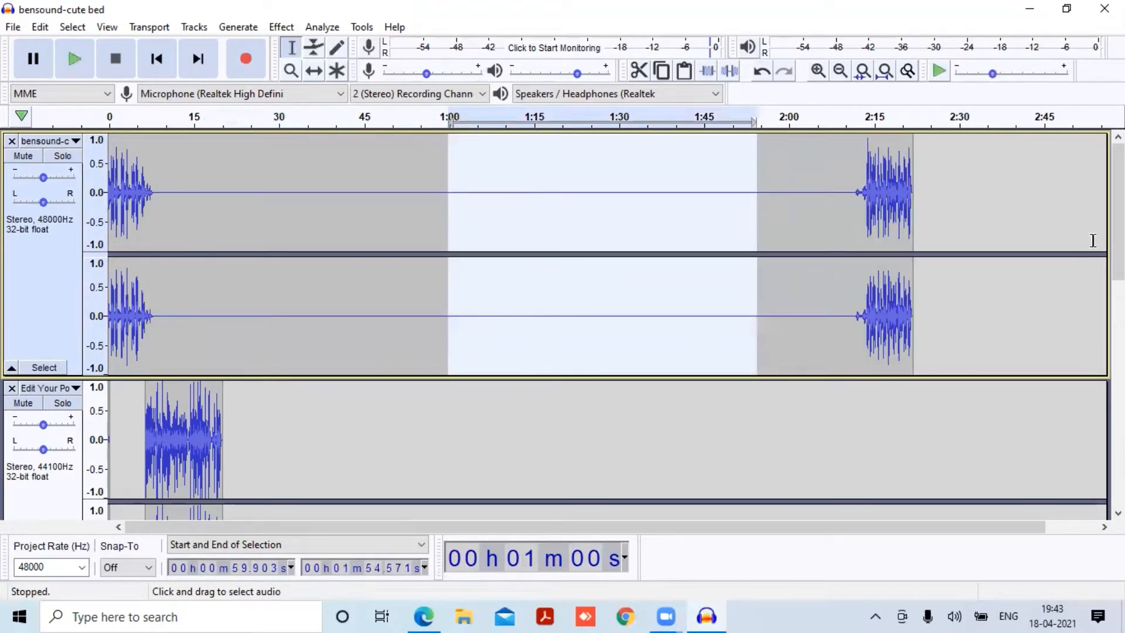
Delete the music bed's surplus silence from about 1 min 41.3 s to just before the closing music, aligning that music with the outro's end.
scroll(1094, 240, "down", 5)
scroll(1093, 240, "down", 5)
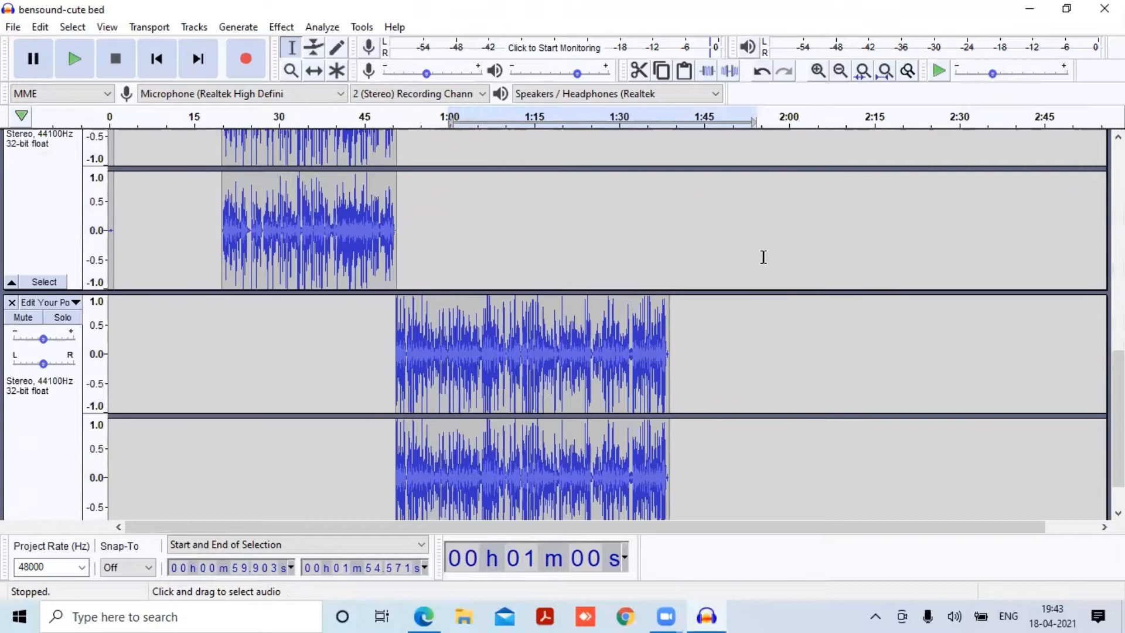
left_click(670, 281)
scroll(672, 283, "up", 5)
scroll(673, 283, "up", 8)
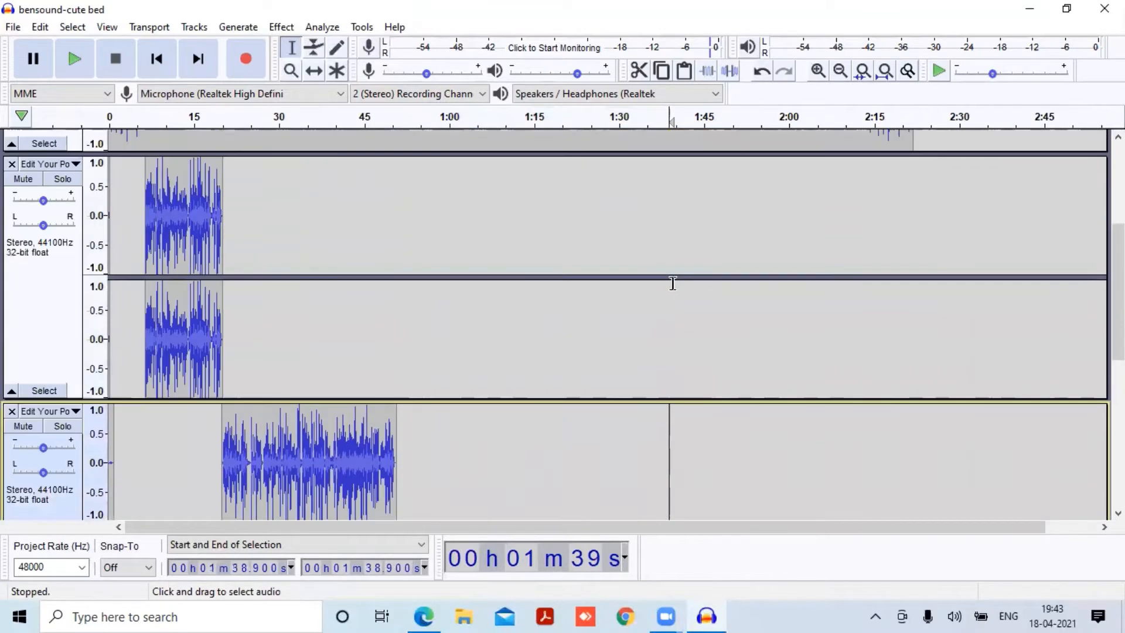
left_click_drag(683, 169, 852, 279)
scroll(839, 281, "up", 2)
key("Delete")
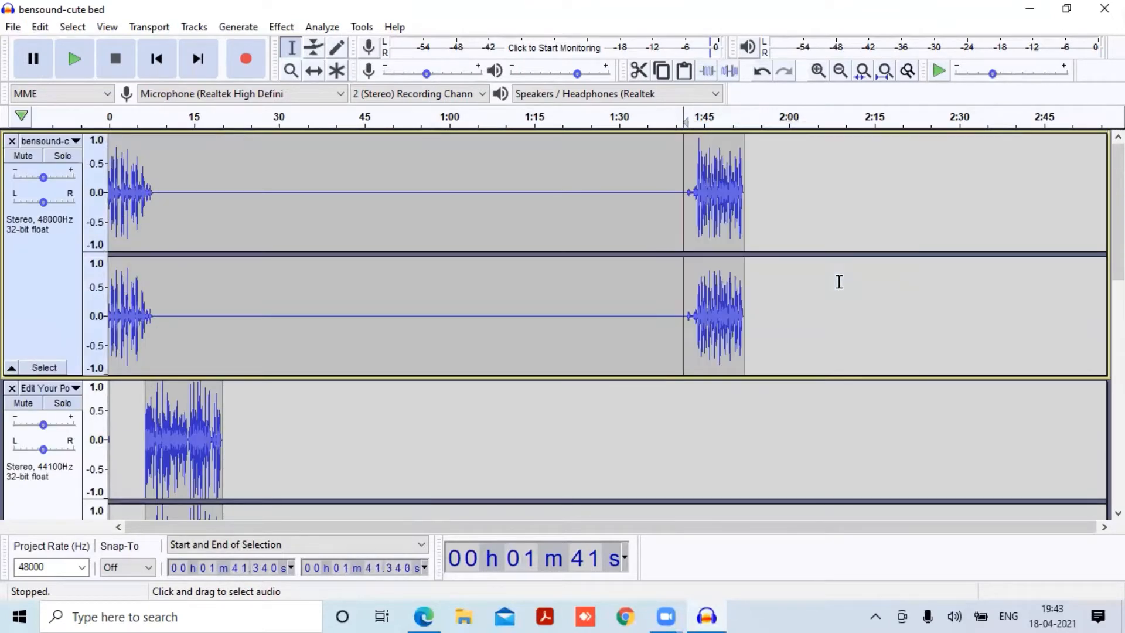
scroll(839, 282, "down", 5)
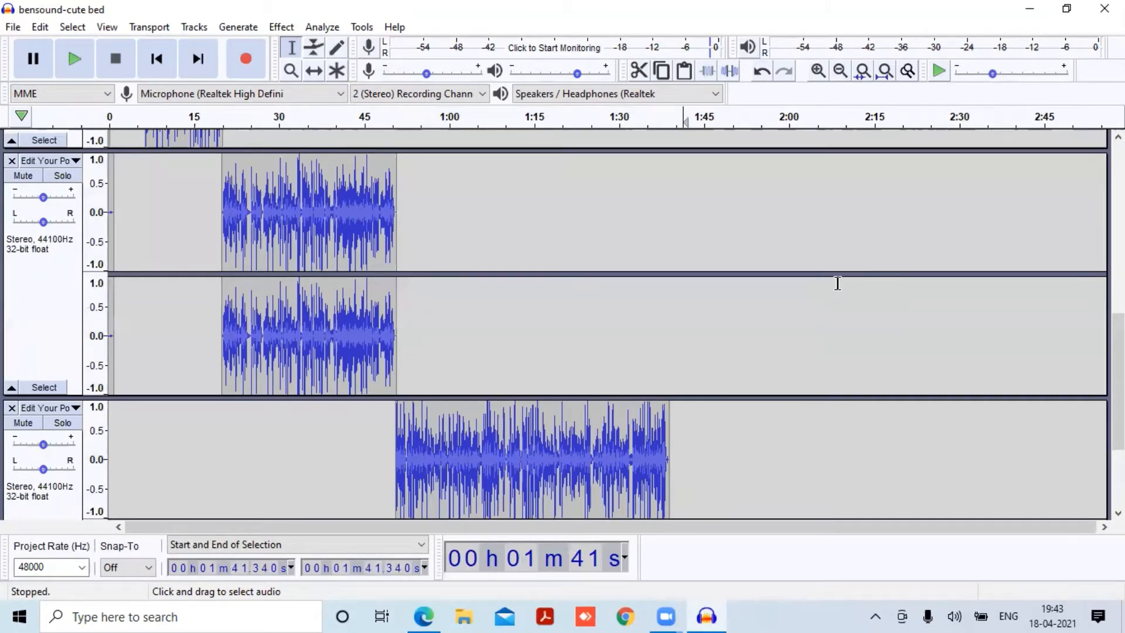
Delete the leftover stretch from 0 to about 2.9 s at the start of the body clip's track.
scroll(598, 301, "up", 2)
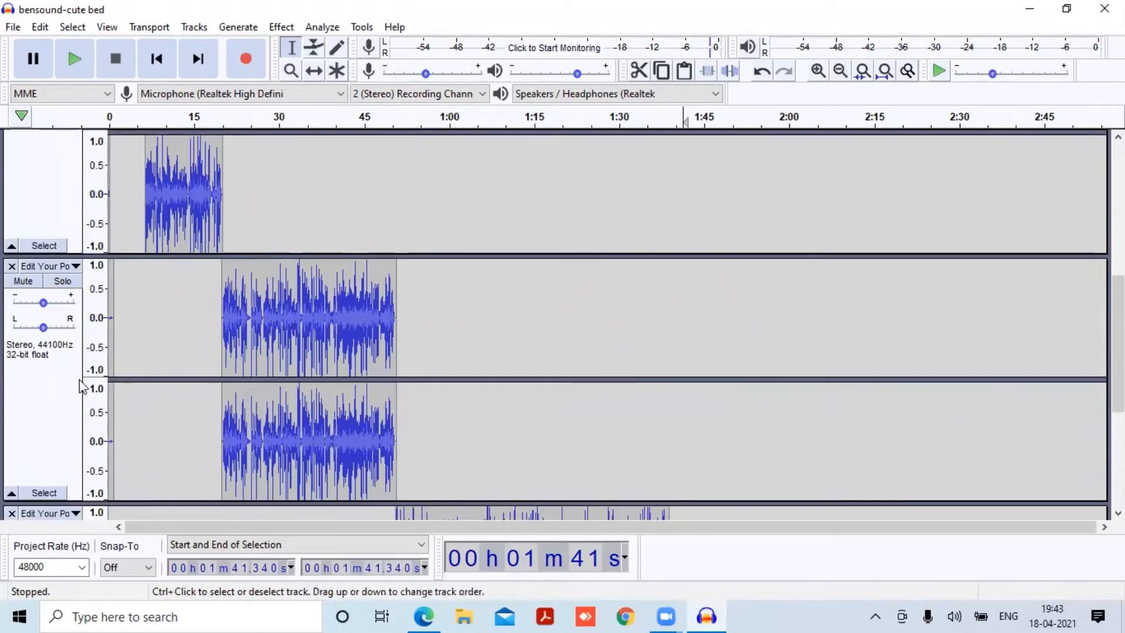
left_click_drag(126, 336, 111, 337)
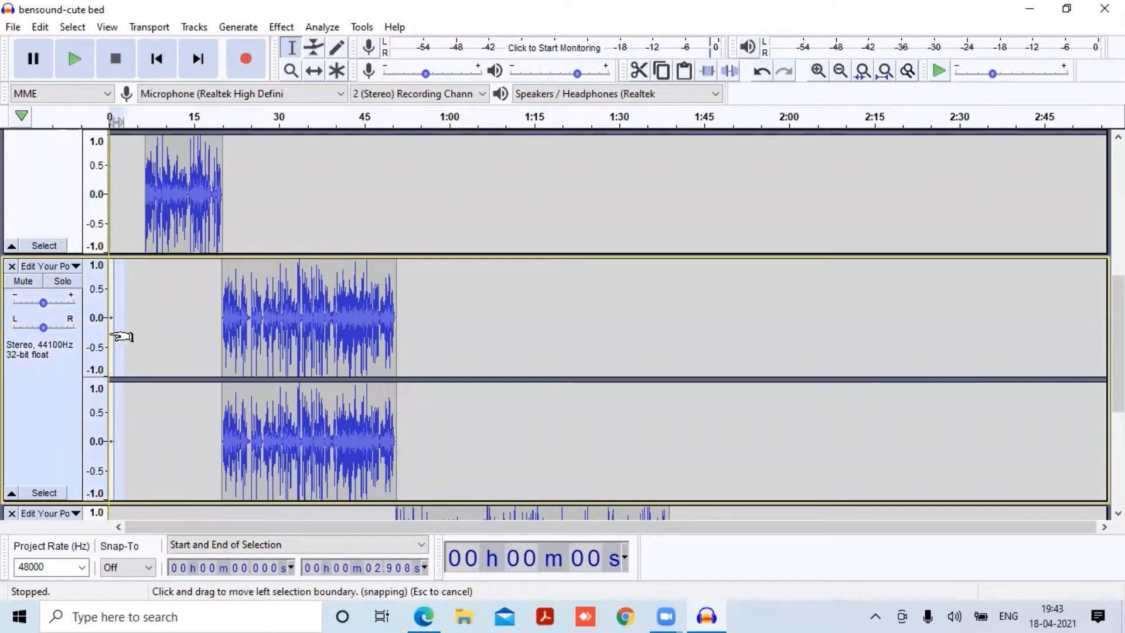
key("Delete")
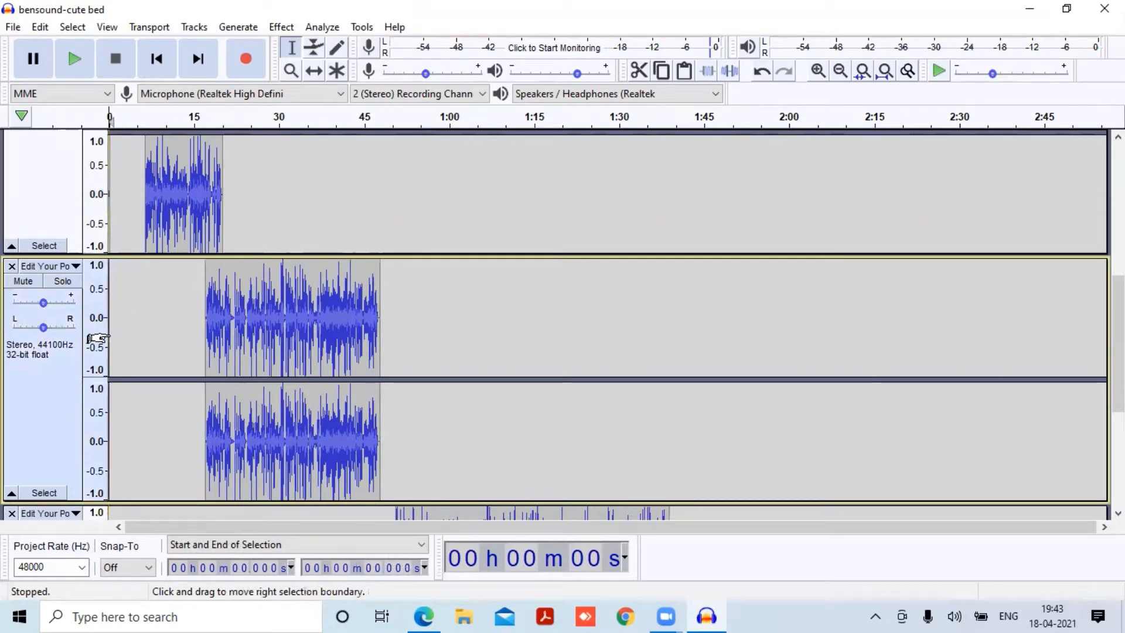
Cut the entire body clip and paste it into the intro clip's track at about 20.8 s, just after the intro.
left_click(205, 299)
left_click_drag(205, 299, 379, 328)
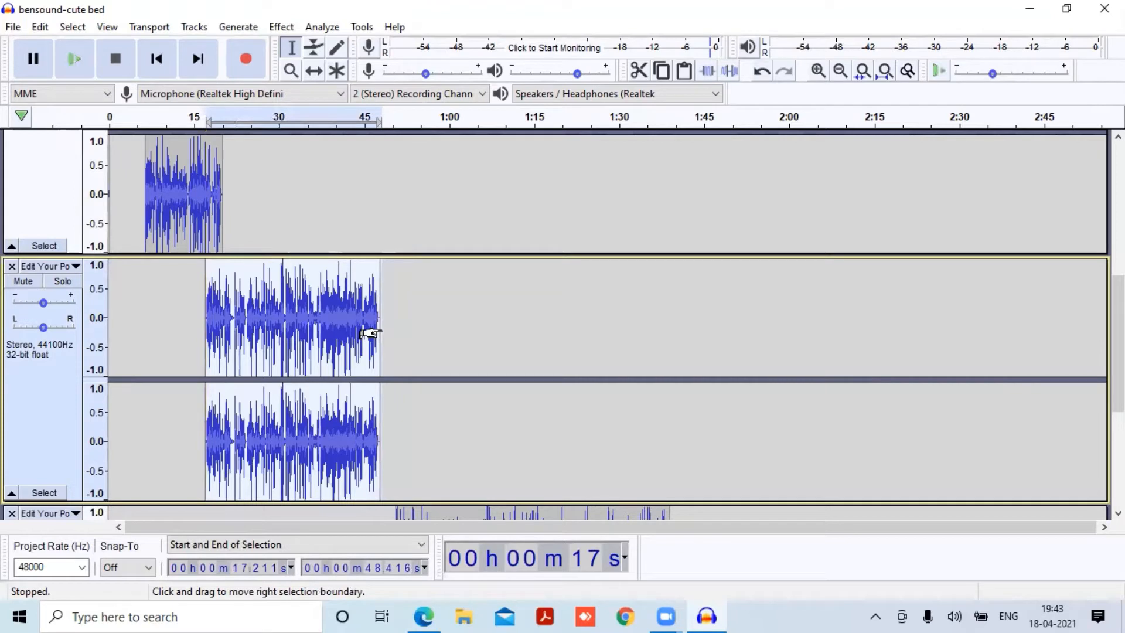
key("Delete")
left_click(226, 204)
scroll(226, 205, "up", 5)
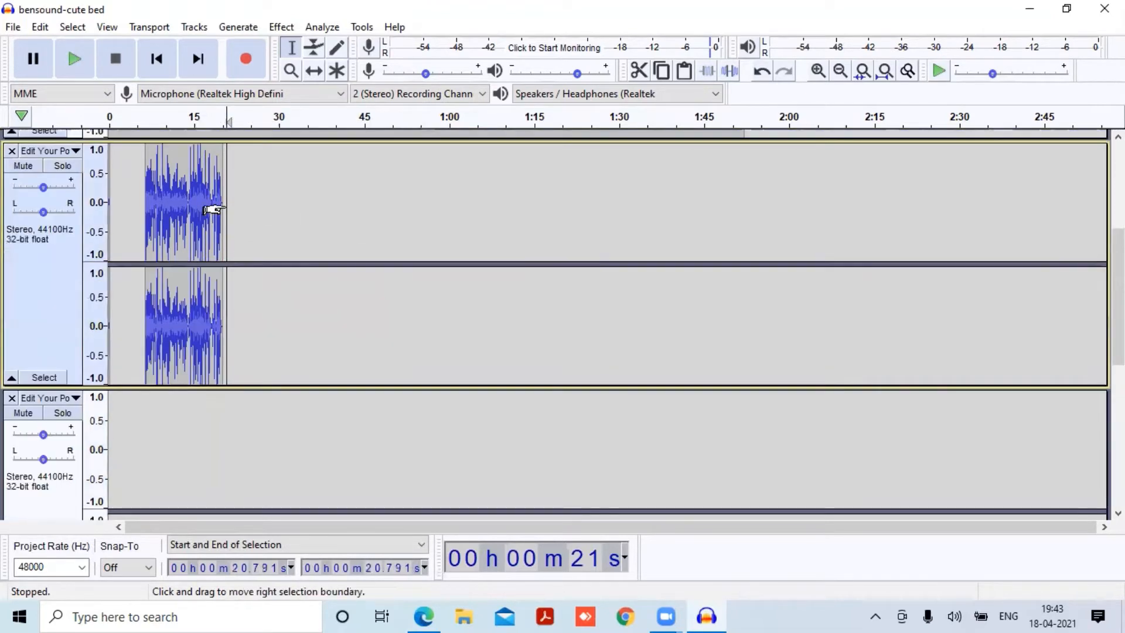
scroll(301, 225, "up", 2)
key("ctrl+v")
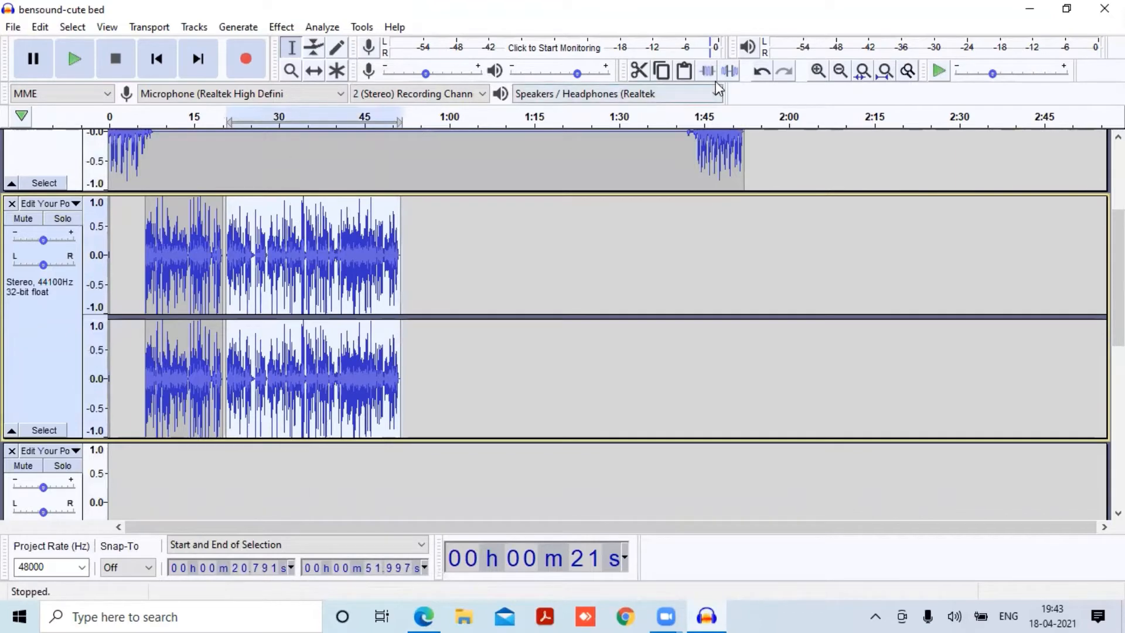
Delete the empty gap between the intro and body clips, from about 20.1 s to 20.8 s.
left_click(819, 71)
left_click(819, 72)
left_click(819, 71)
left_click(840, 71)
left_click(368, 276)
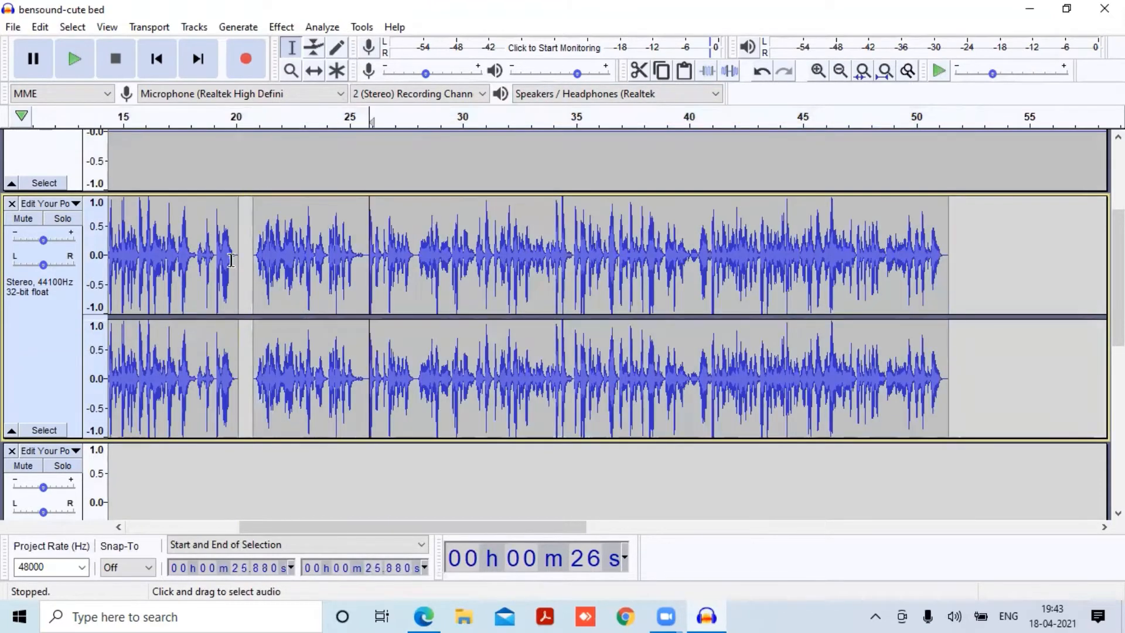
left_click_drag(239, 270, 248, 275)
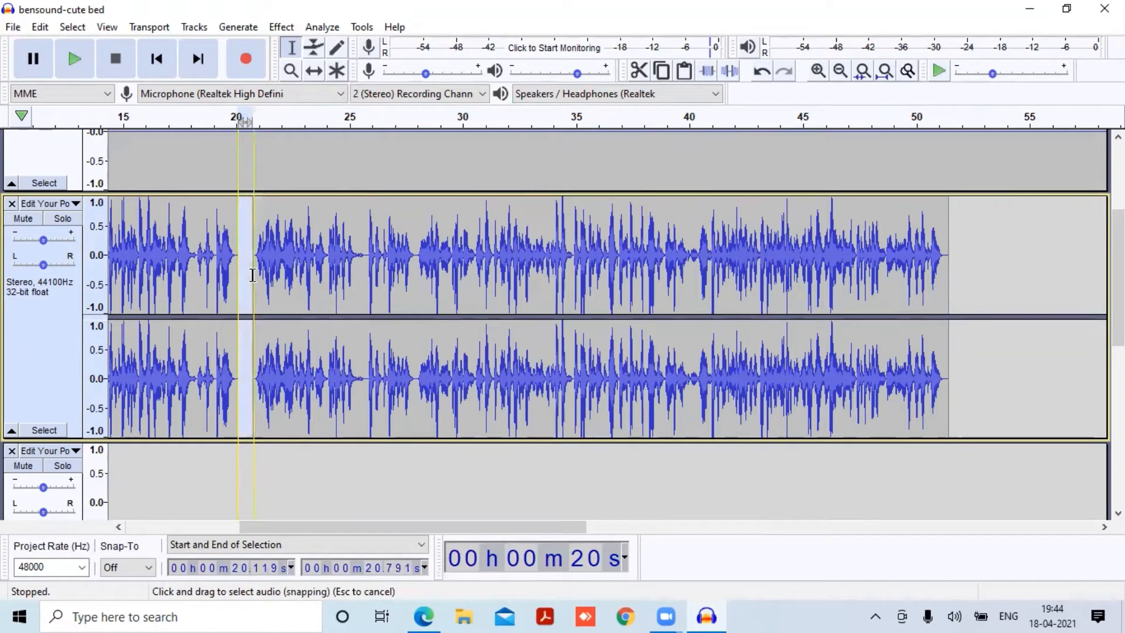
key("Delete")
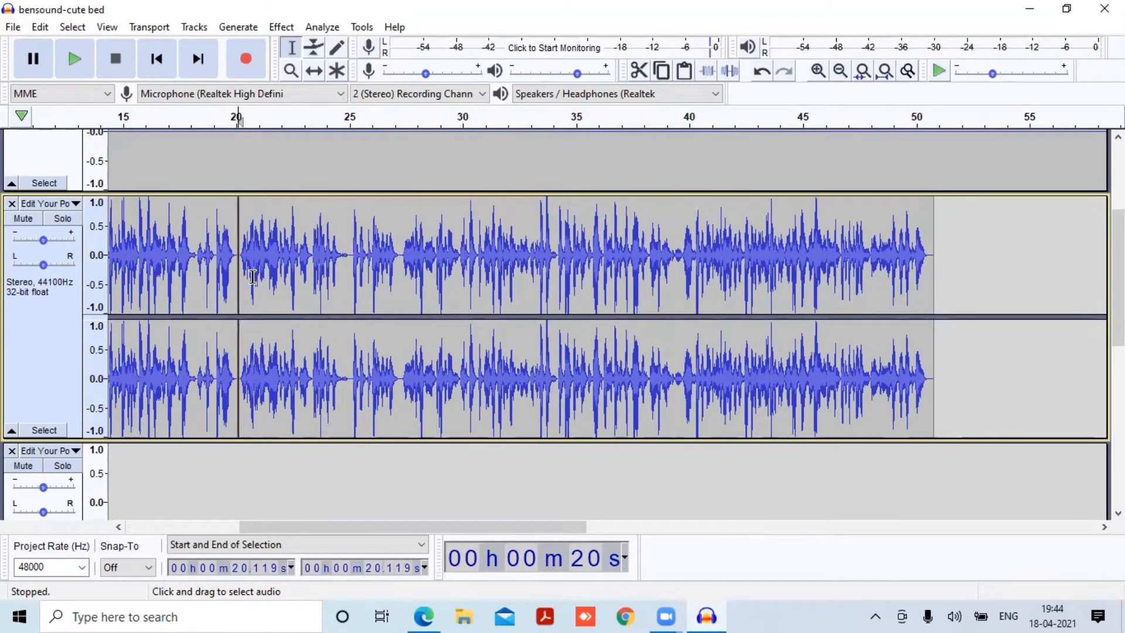
Cut the outro clip from about 50.8 s to 1 min 38.5 s and paste it directly after the body clip in the combined voice track.
scroll(478, 340, "down", 3)
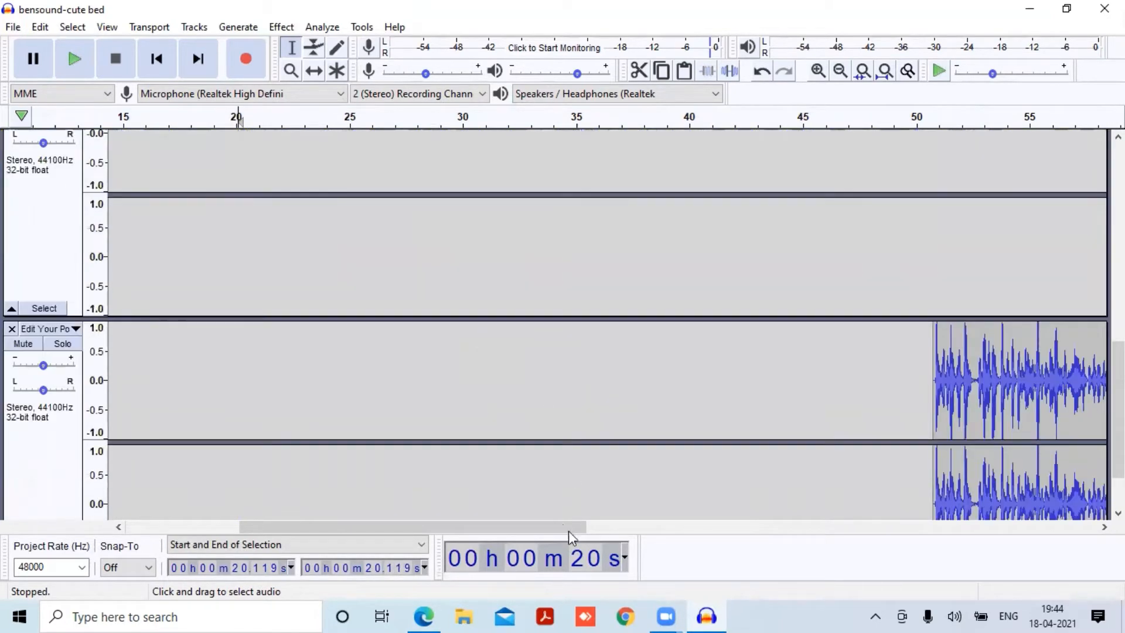
left_click_drag(562, 524, 810, 530)
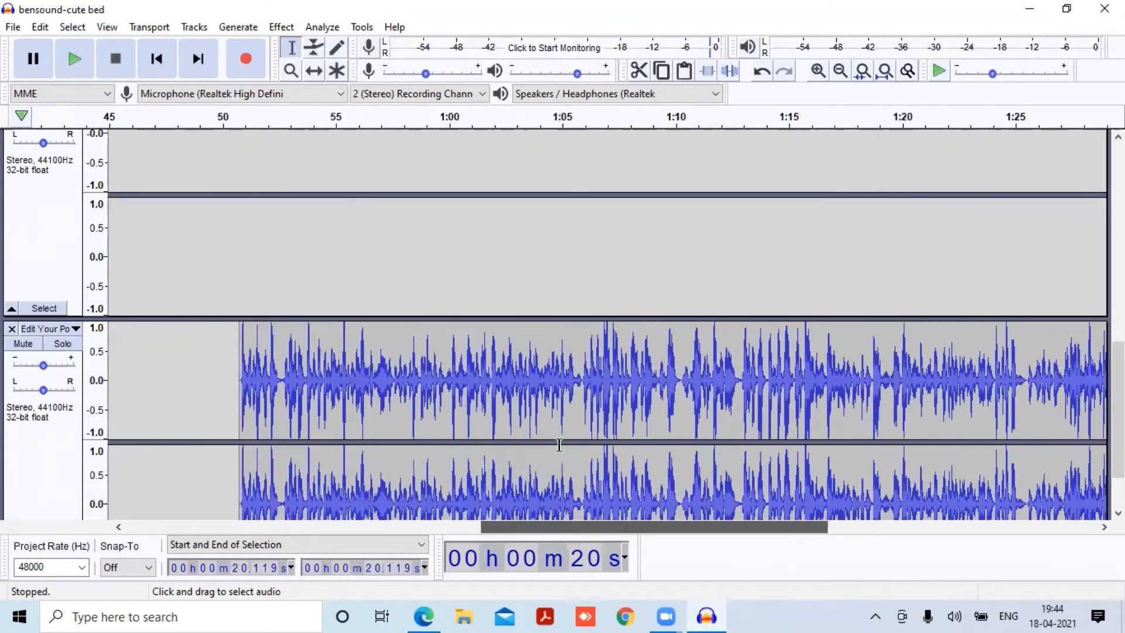
left_click_drag(240, 381, 925, 451)
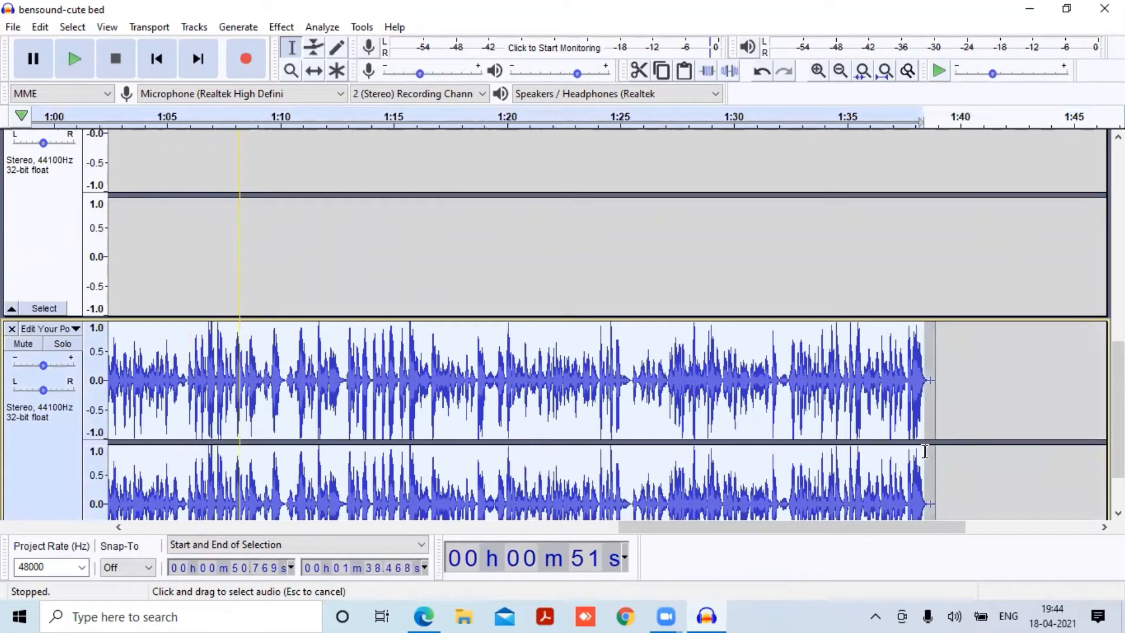
scroll(917, 457, "down", 1)
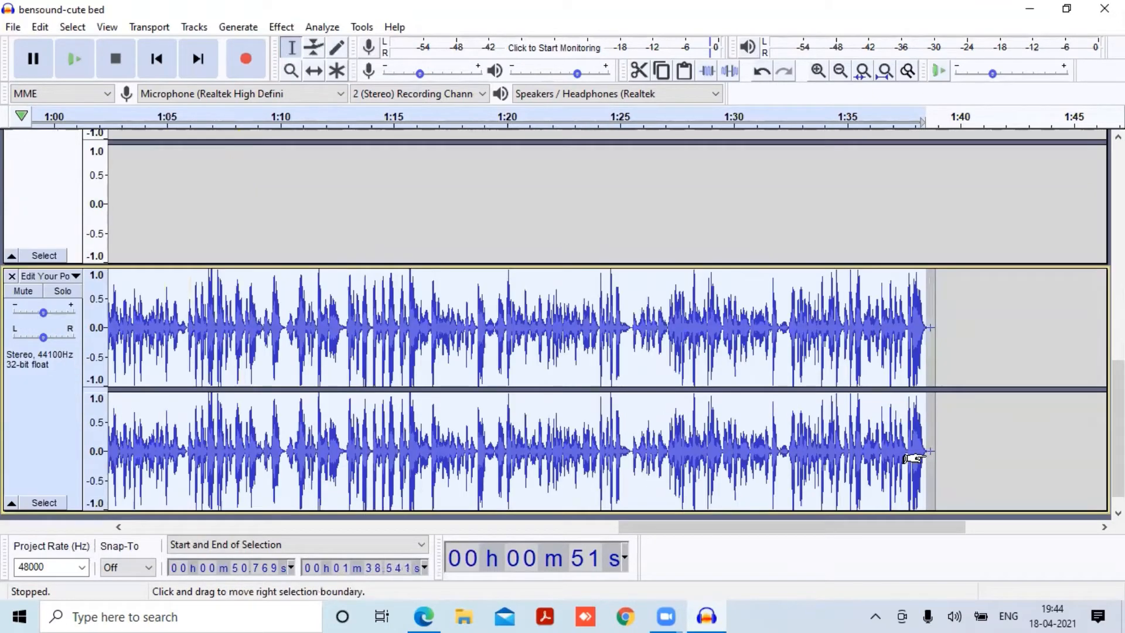
key("Delete")
scroll(651, 304, "up", 6)
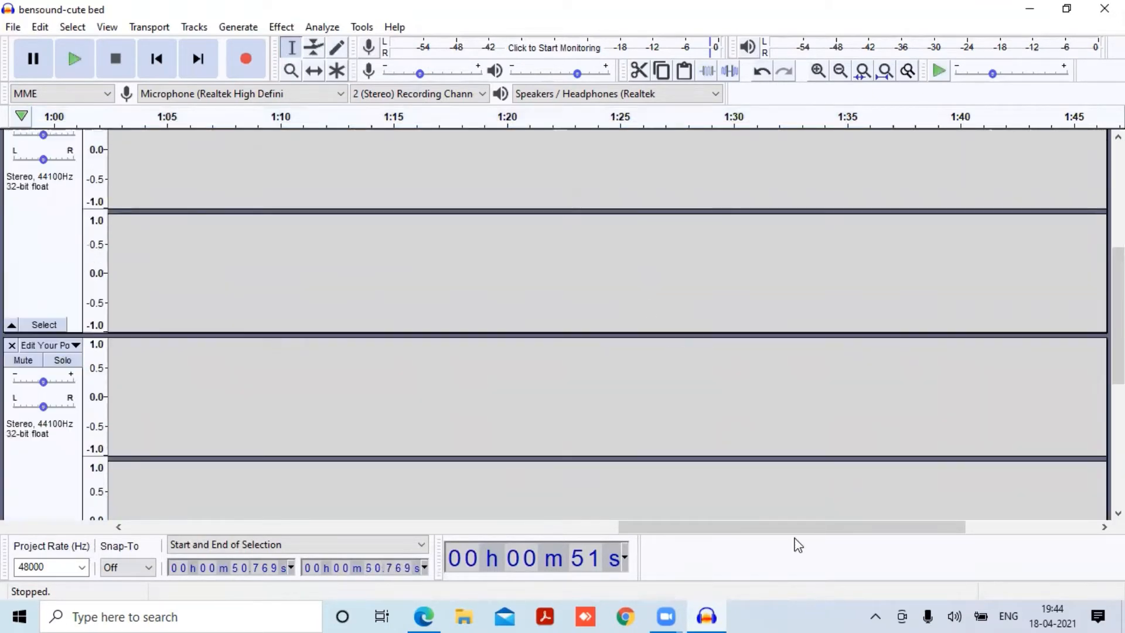
left_click_drag(722, 522, 463, 527)
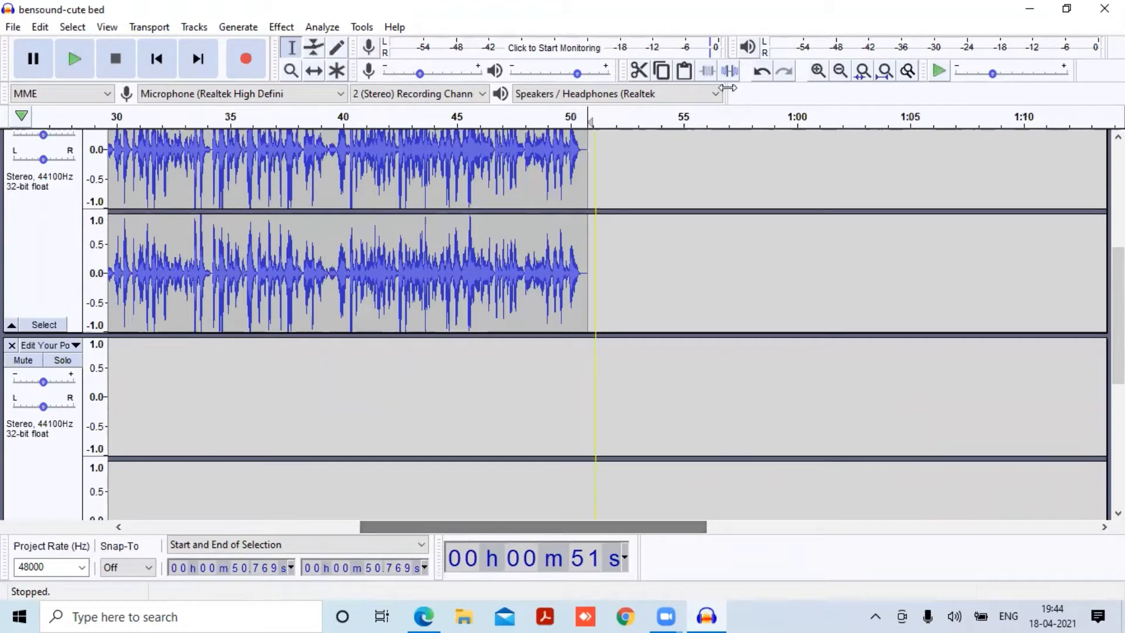
scroll(577, 170, "up", 1)
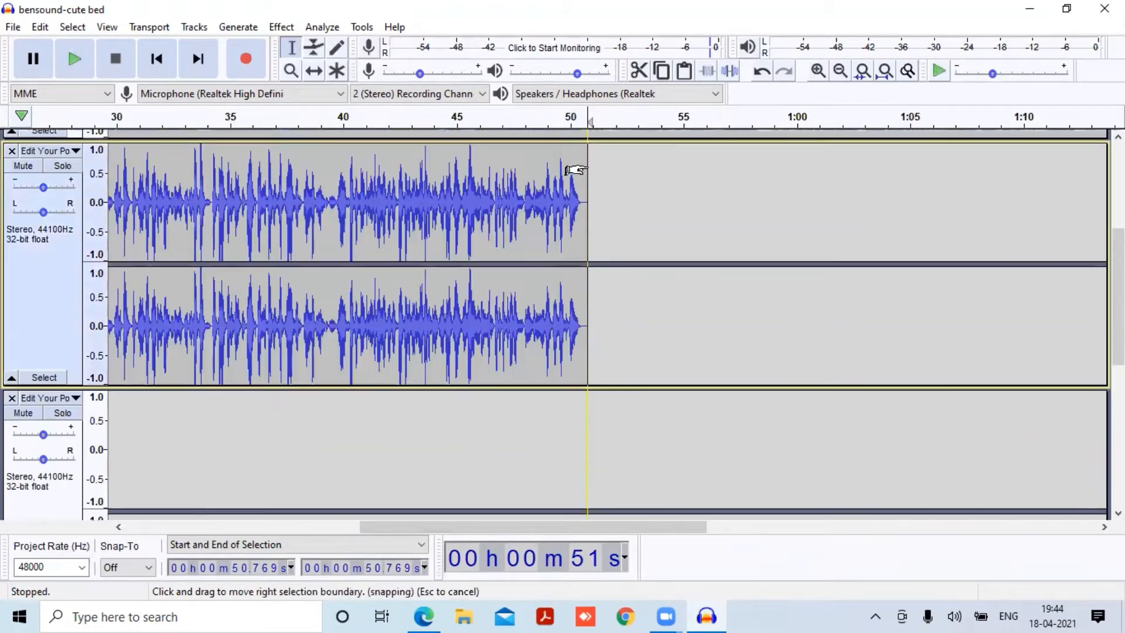
key("ctrl+v")
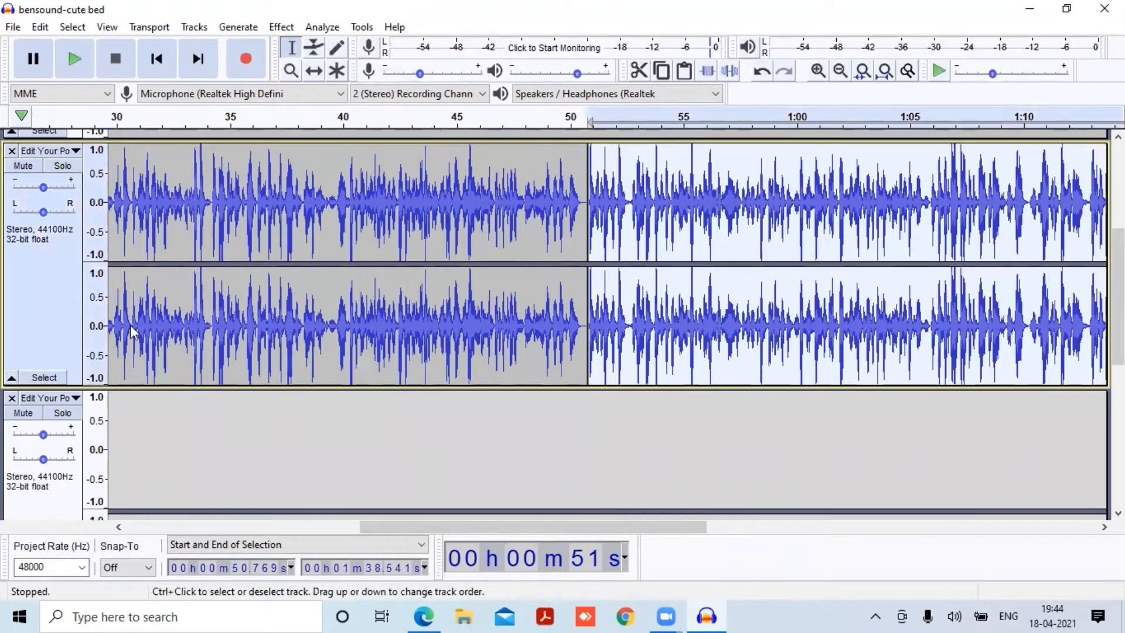
Delete the silence at the body–outro join in the voice track, from about 50.58 s to just before the outro speech.
scroll(11, 409, "down", 2)
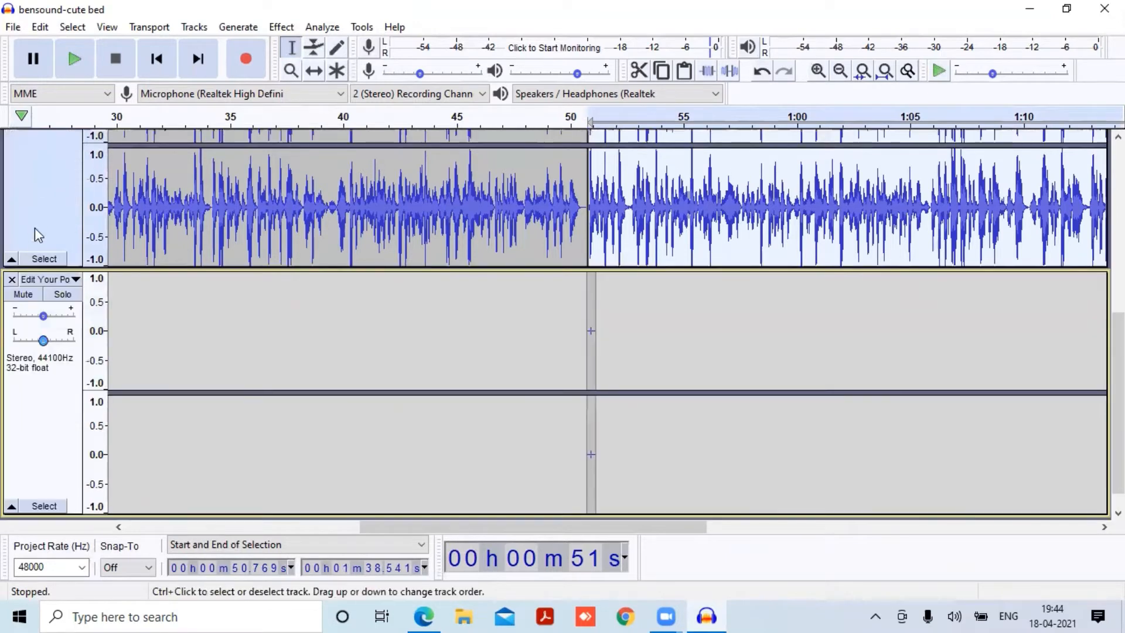
scroll(421, 482, "up", 6)
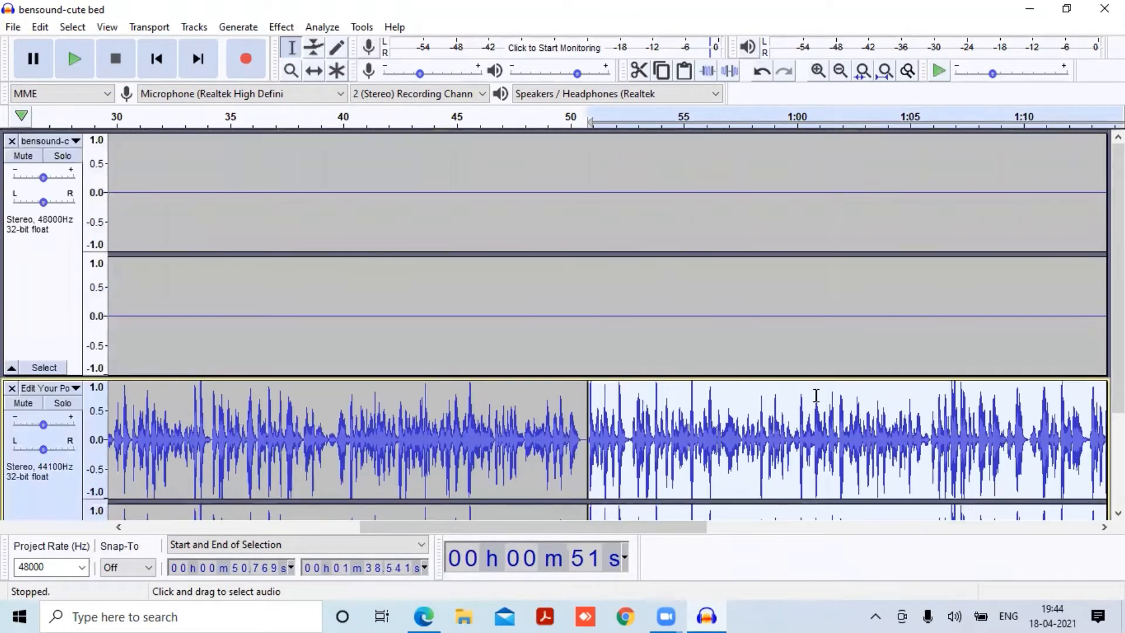
left_click(841, 71)
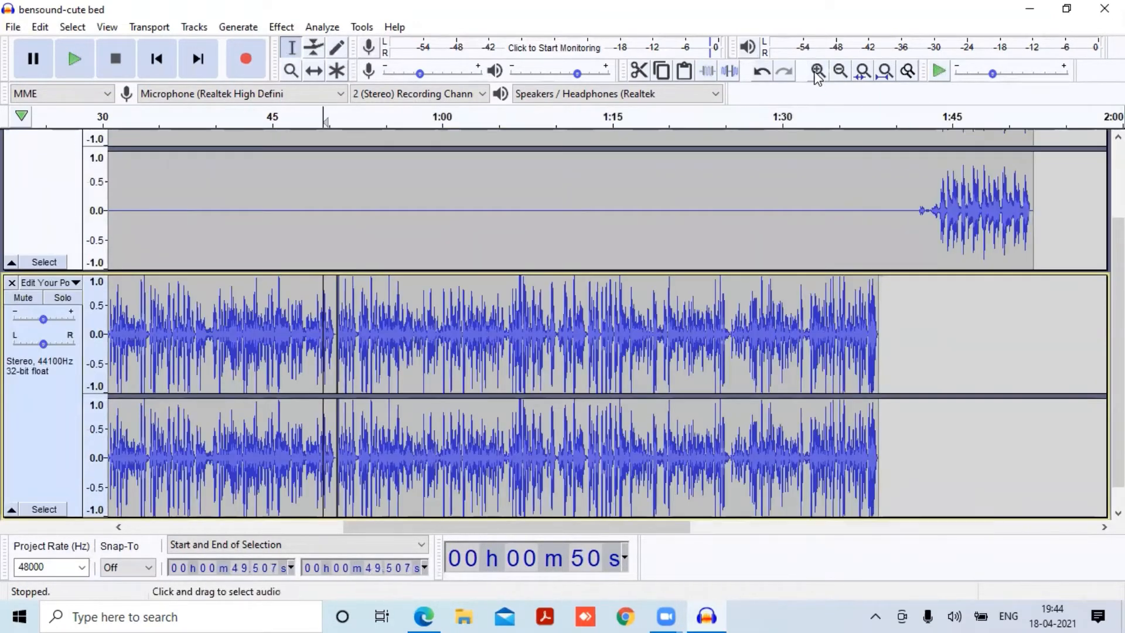
left_click(817, 71)
left_click(818, 71)
left_click(837, 296)
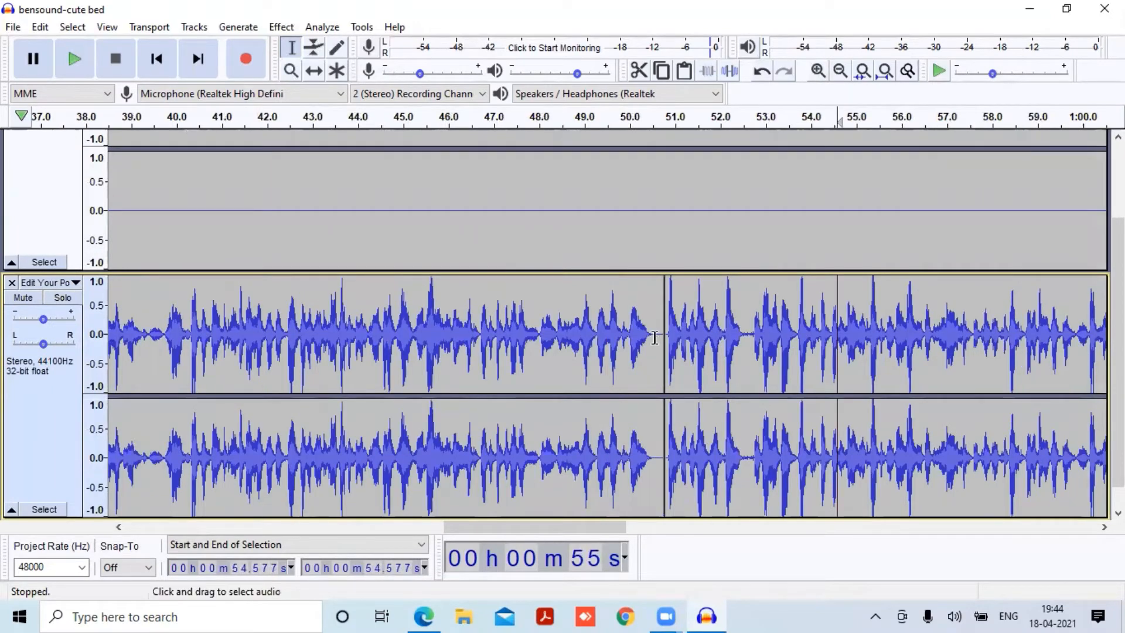
left_click(655, 341)
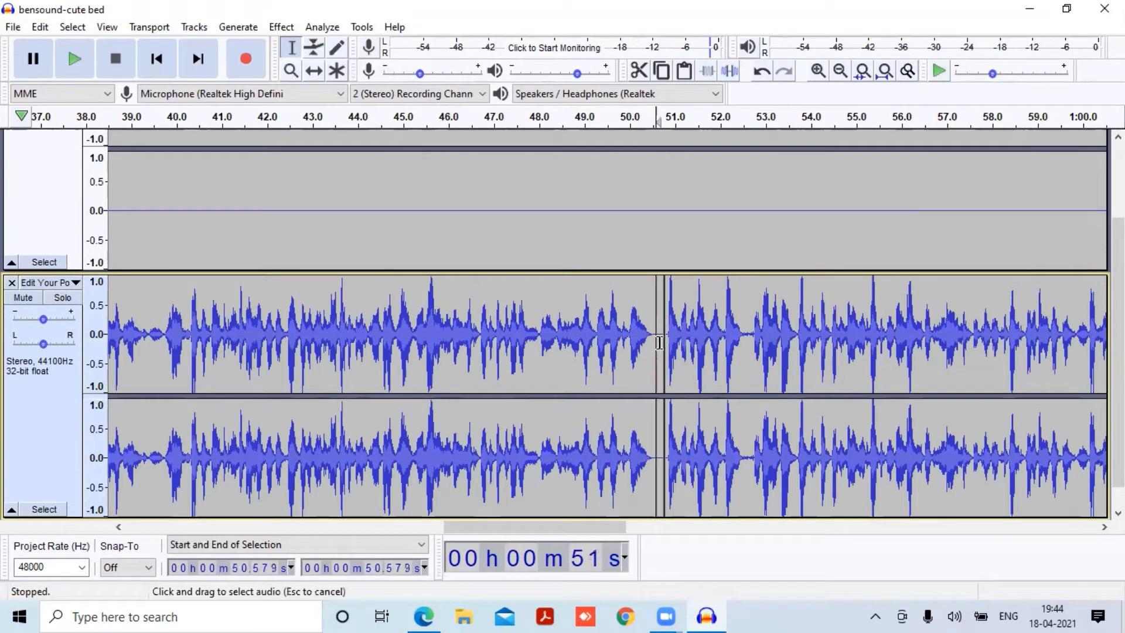
left_click_drag(659, 343, 662, 342)
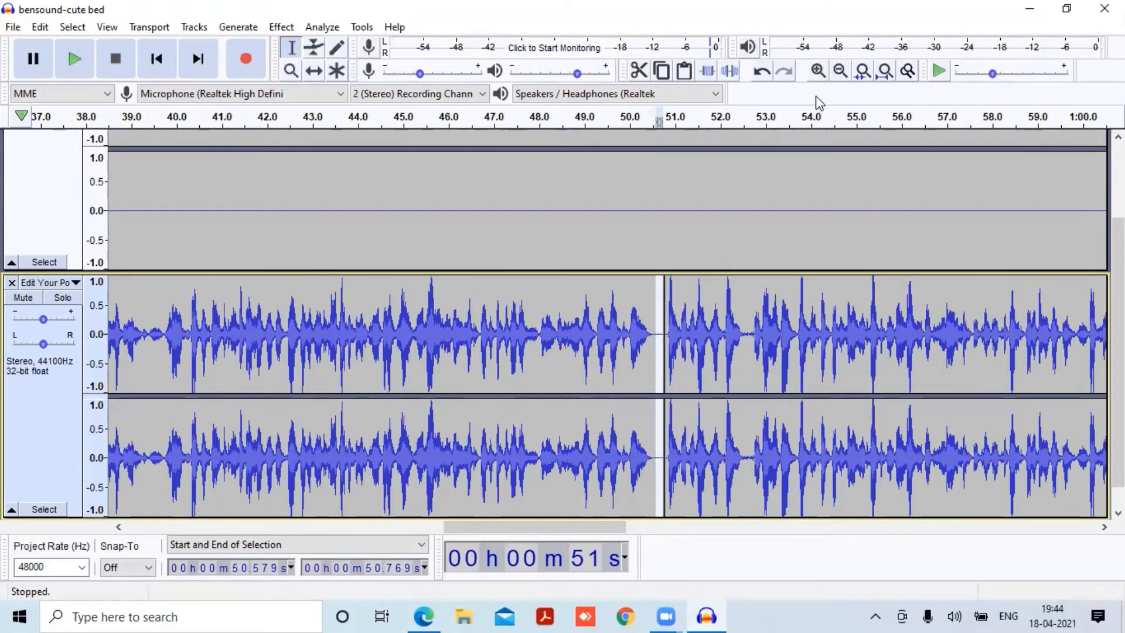
left_click(817, 71)
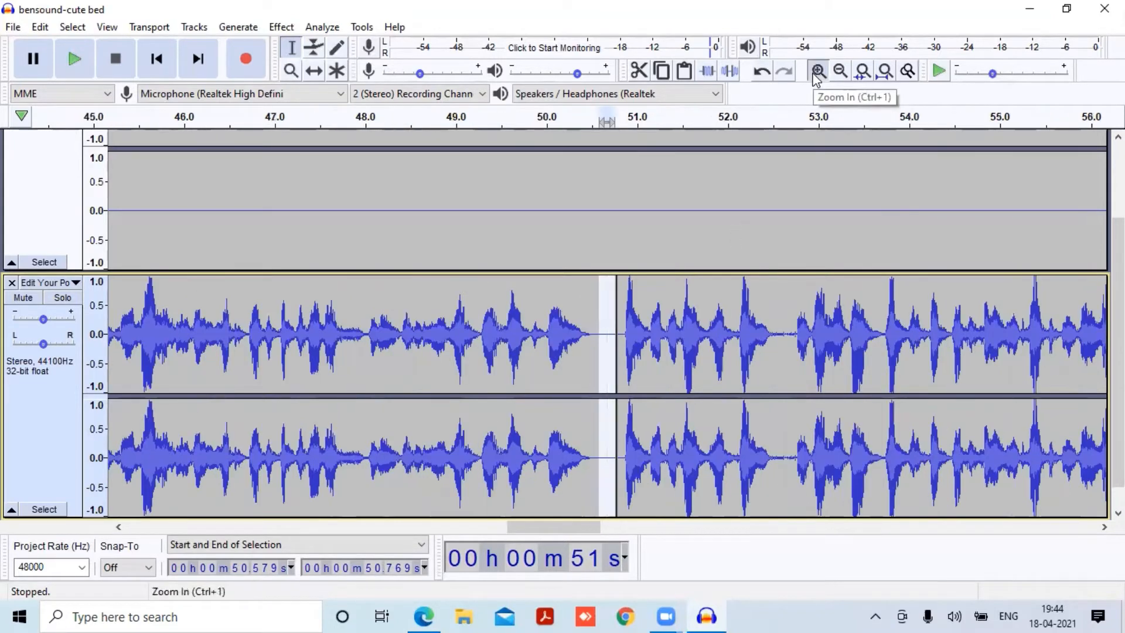
left_click(817, 70)
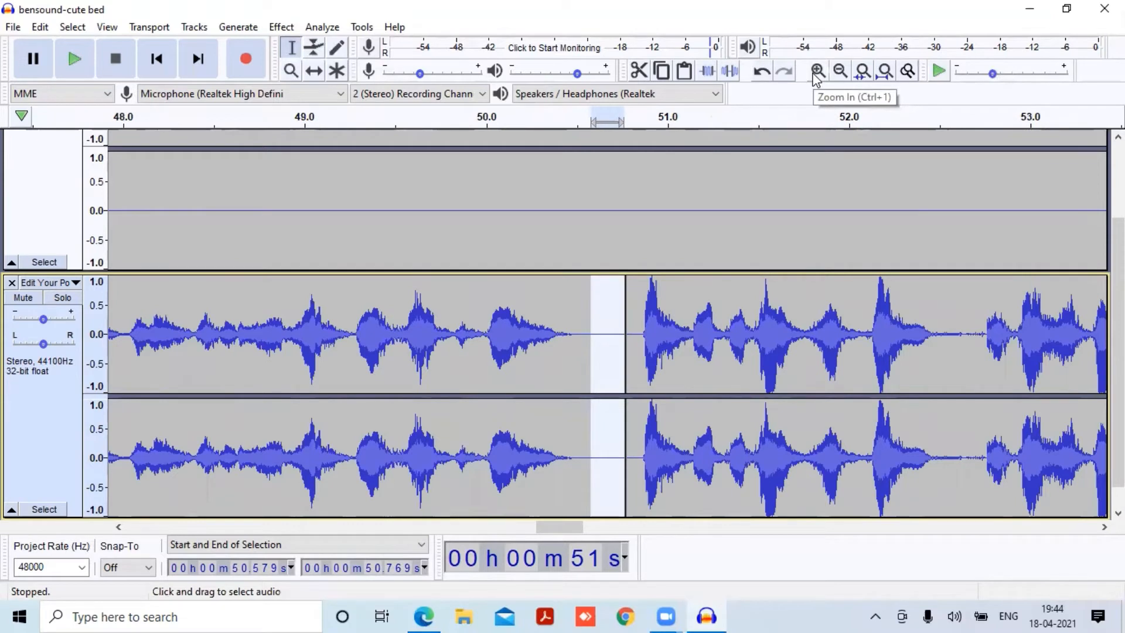
left_click(817, 71)
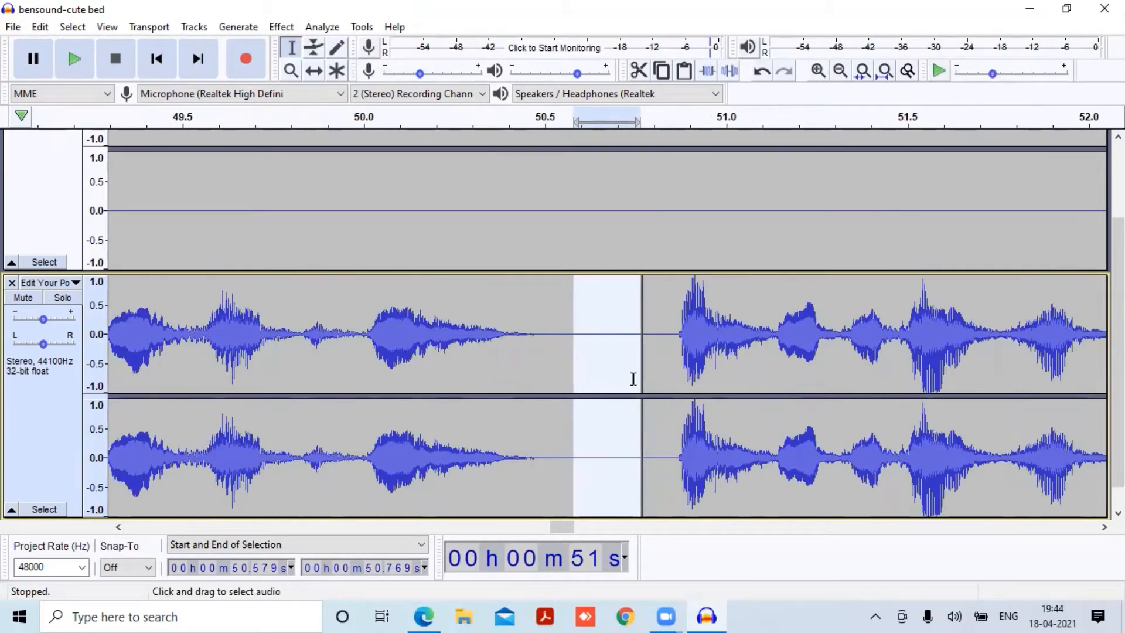
left_click(634, 379)
left_click_drag(575, 332, 672, 367)
key("Delete")
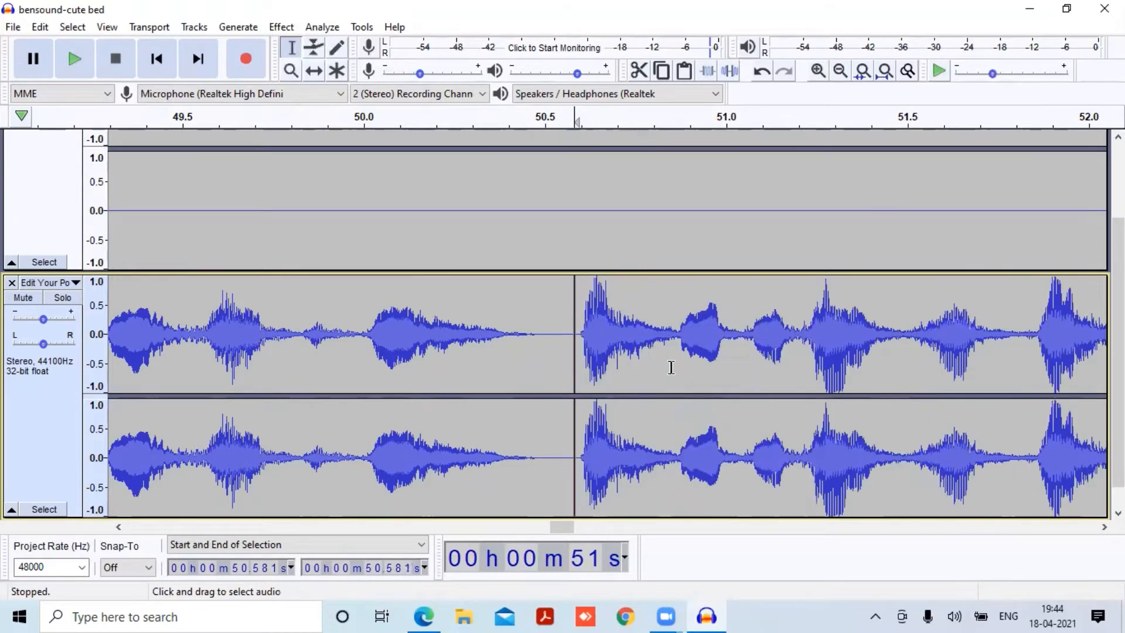
key("Delete")
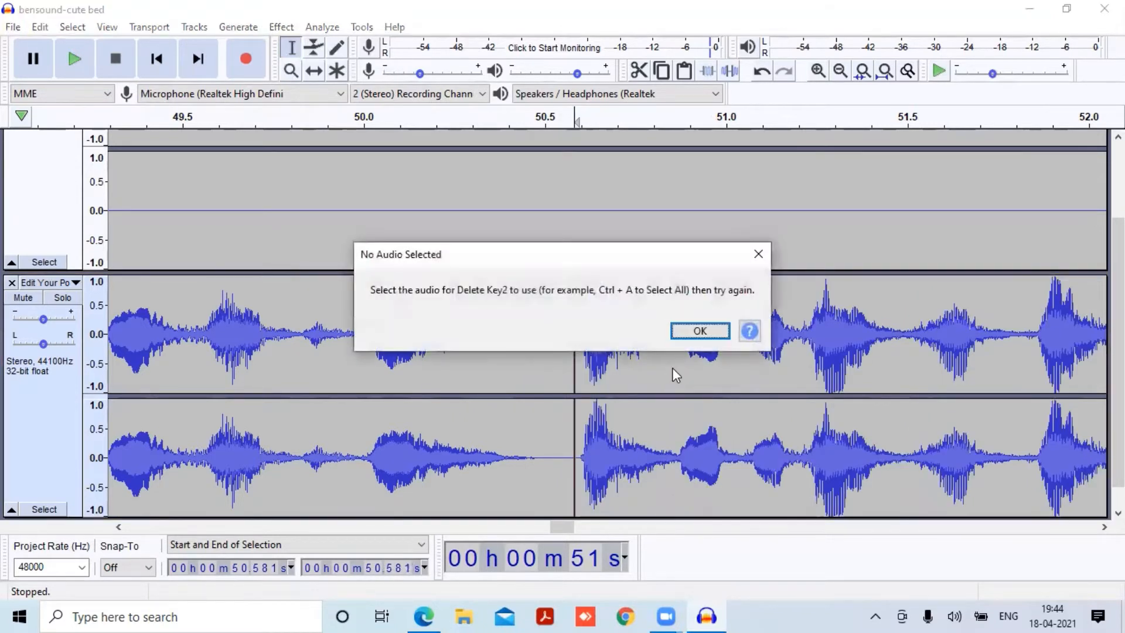
left_click(690, 332)
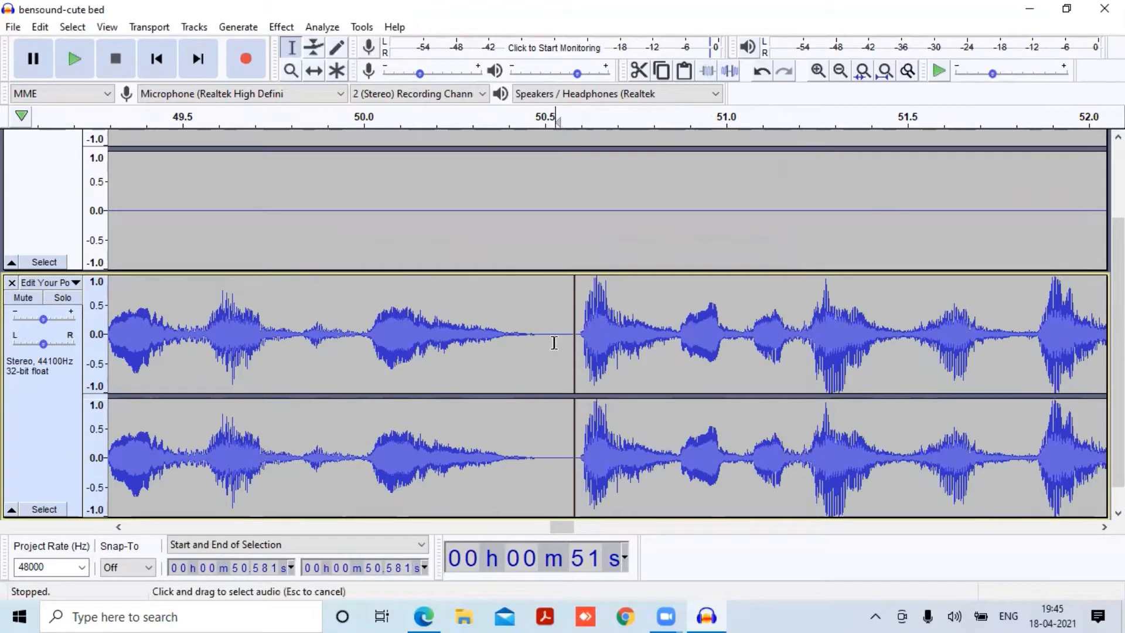
Delete another short piece of silence before the body–outro join, from about 50.50 s to 50.55 s.
left_click_drag(546, 341, 562, 338)
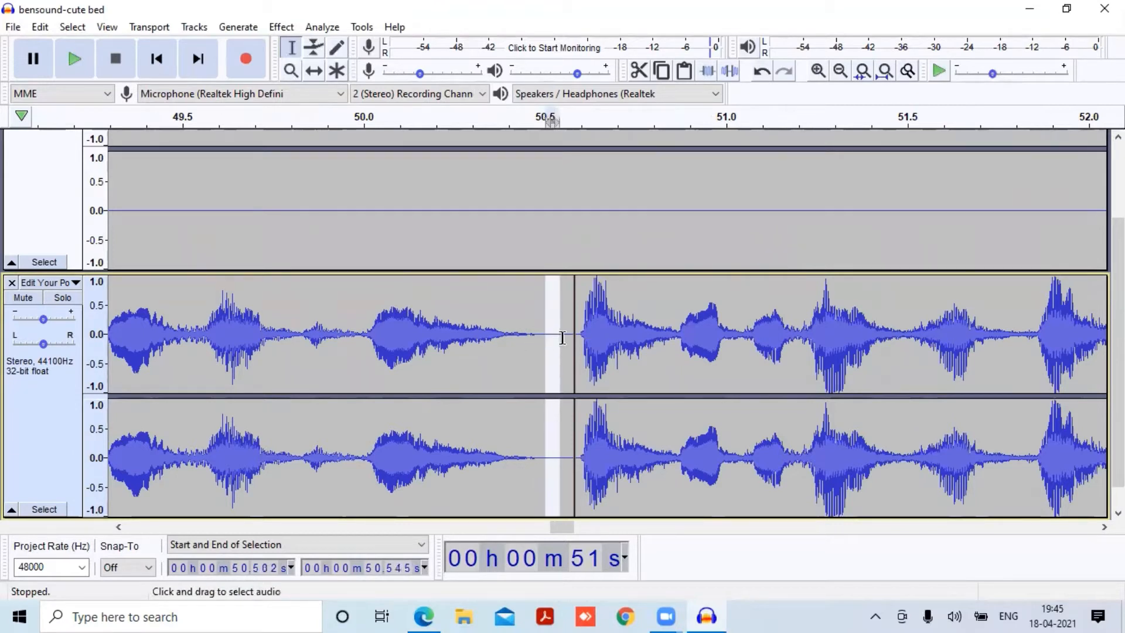
key("Delete")
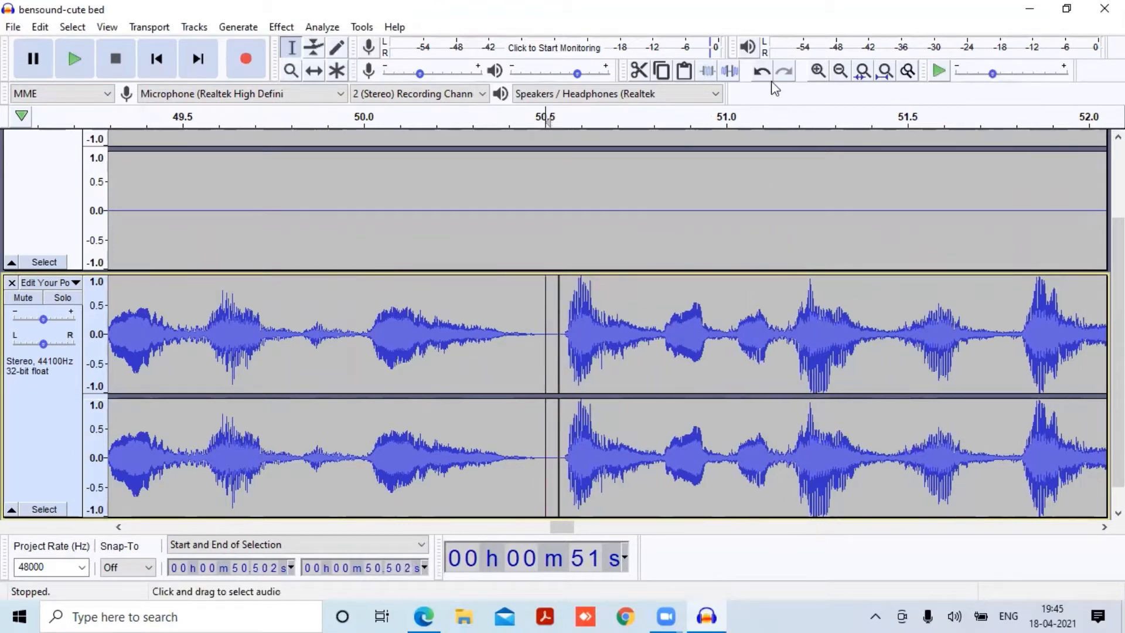
left_click(842, 74)
left_click(842, 74)
left_click(842, 75)
left_click(843, 75)
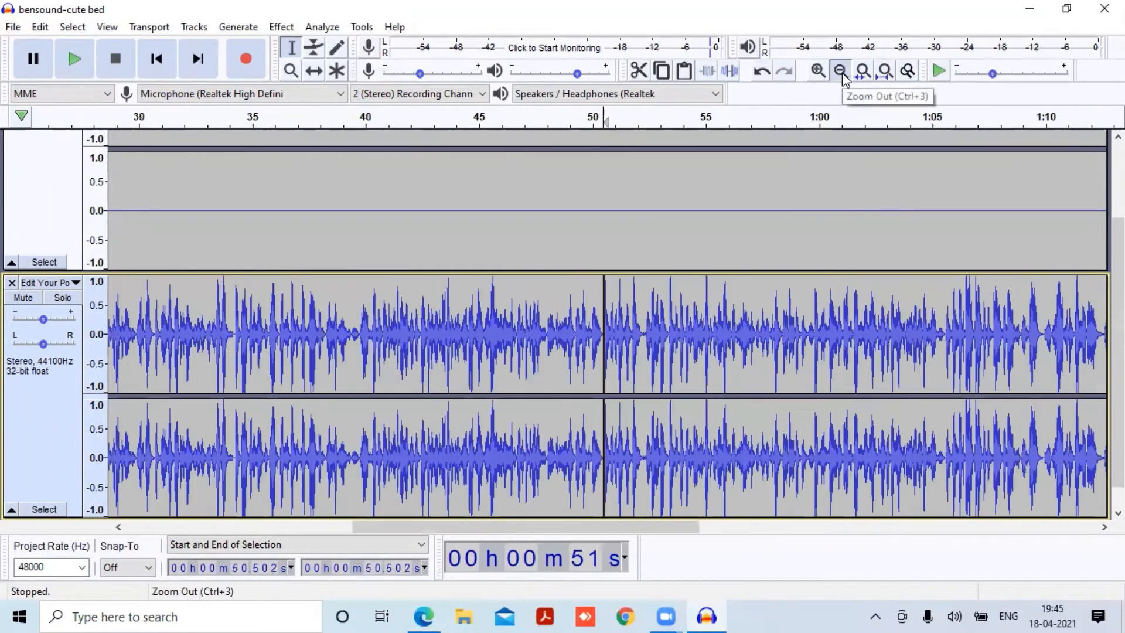
left_click(842, 74)
left_click(842, 73)
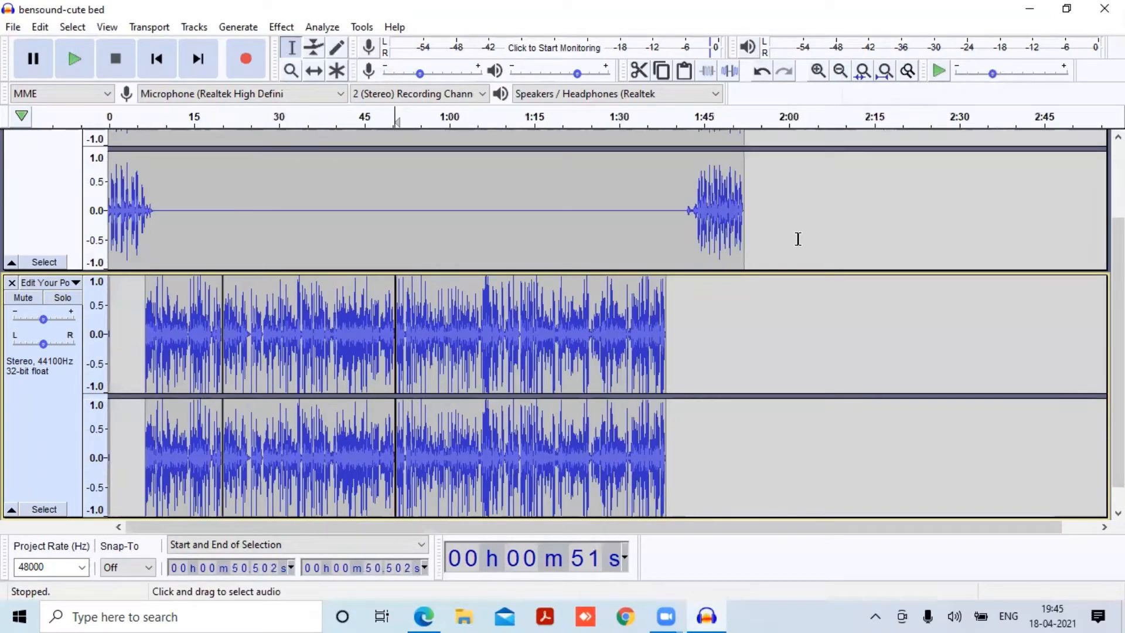
Delete the silence before the closing music in the music track, from about 1 min 38.2 s to 1 min 41.8 s.
left_click_drag(665, 216, 684, 236)
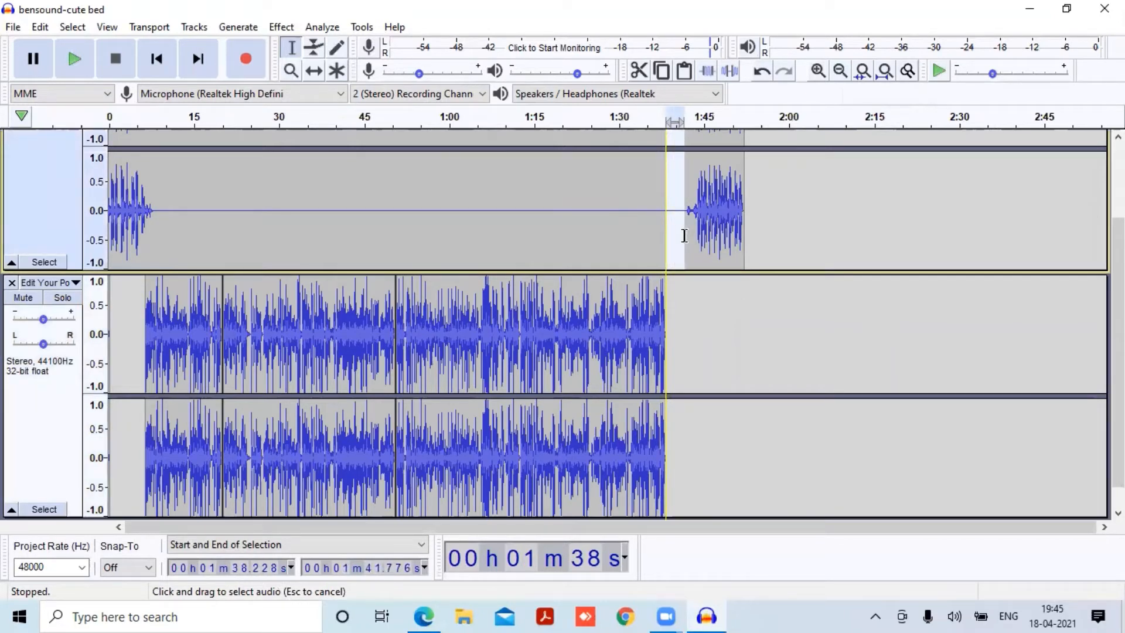
scroll(680, 238, "up", 3)
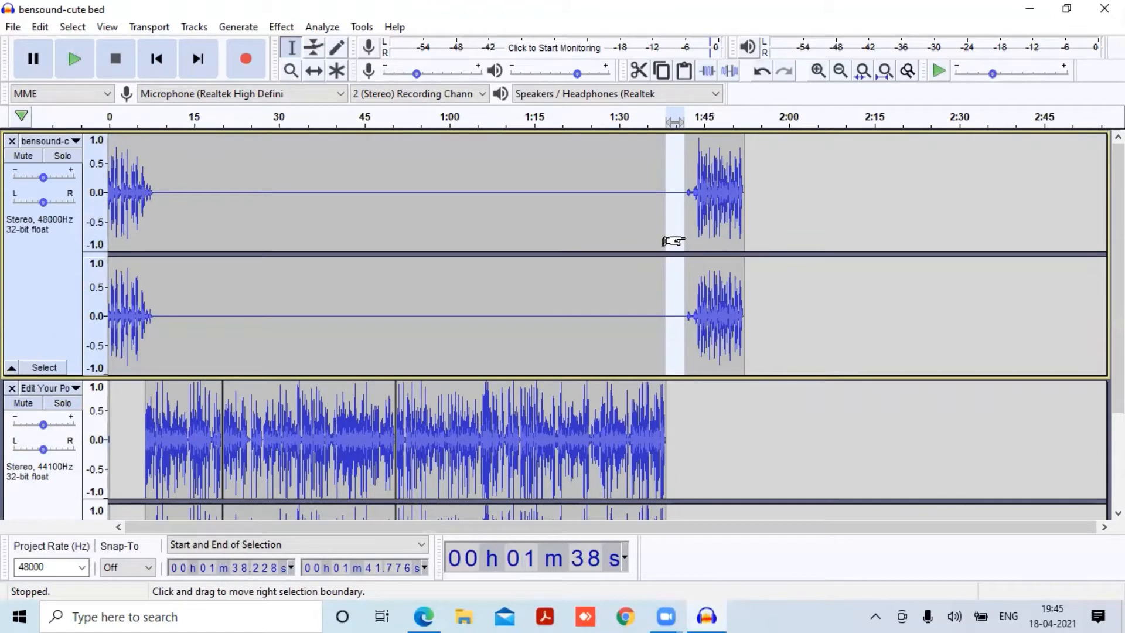
key("Delete")
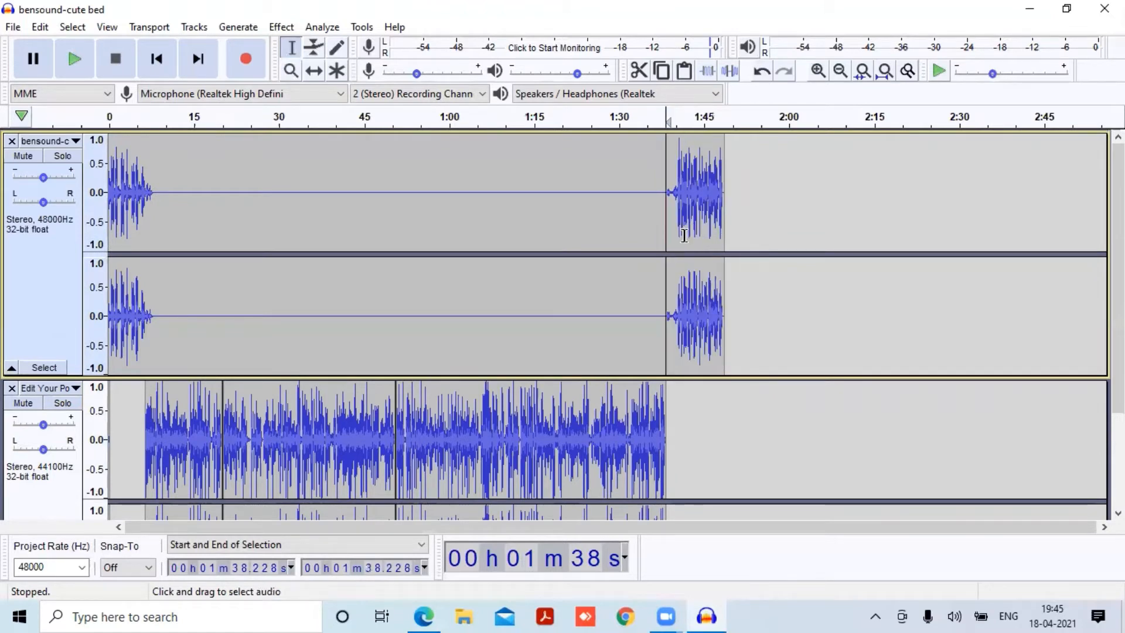
Examine how both ends of the music line up with the voice track, and the speech just after the body–outro join.
left_click(820, 73)
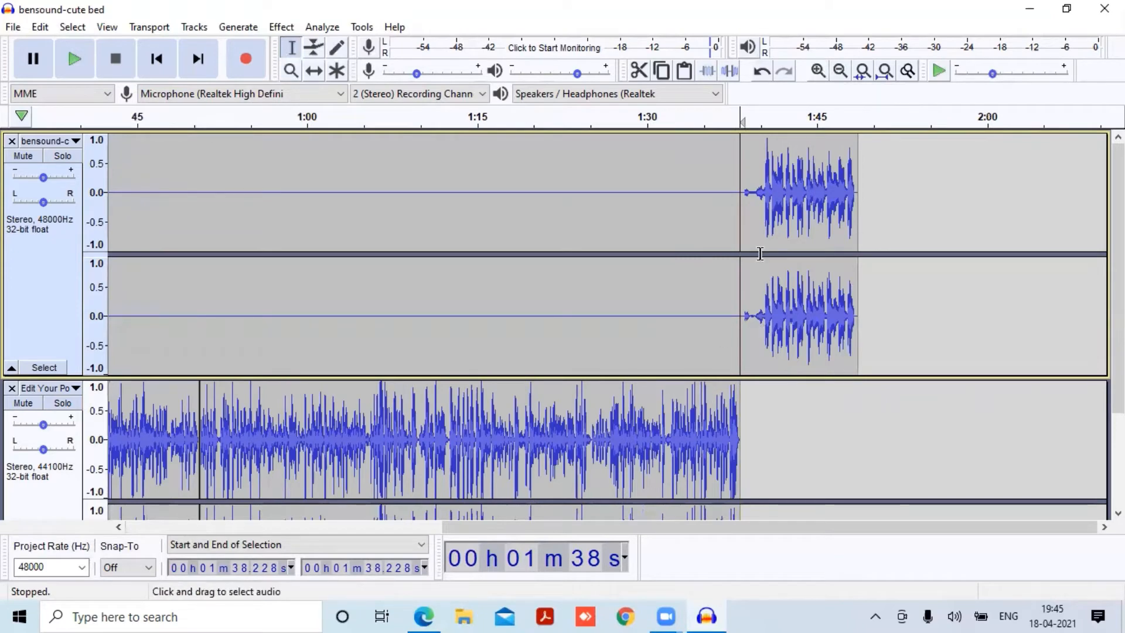
left_click_drag(458, 533, 157, 534)
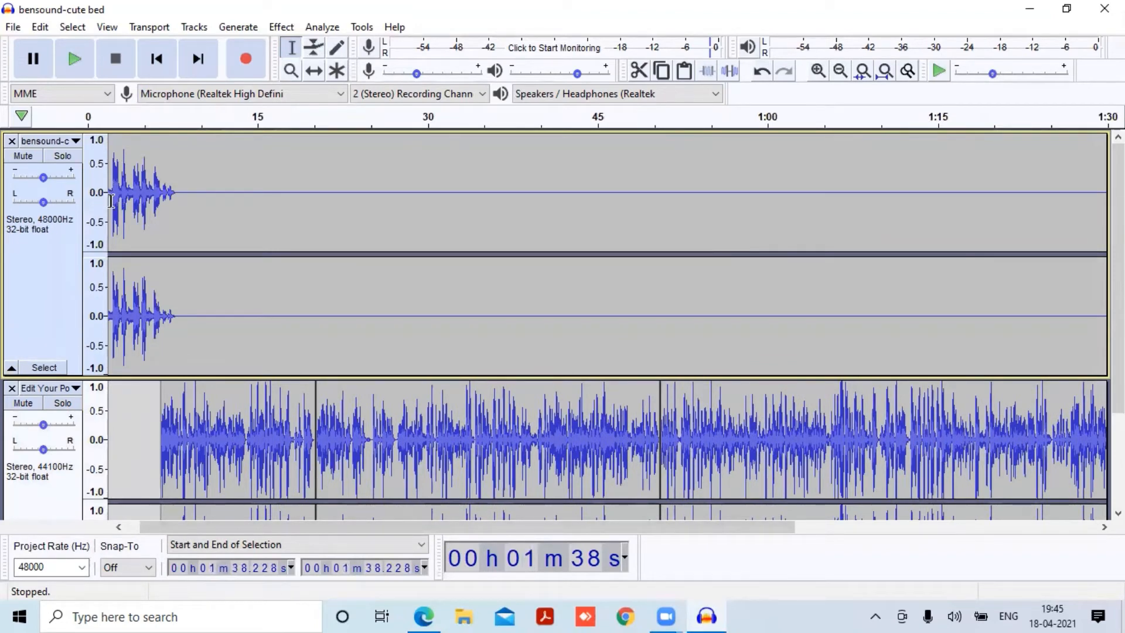
left_click(112, 175)
scroll(651, 242, "down", 3)
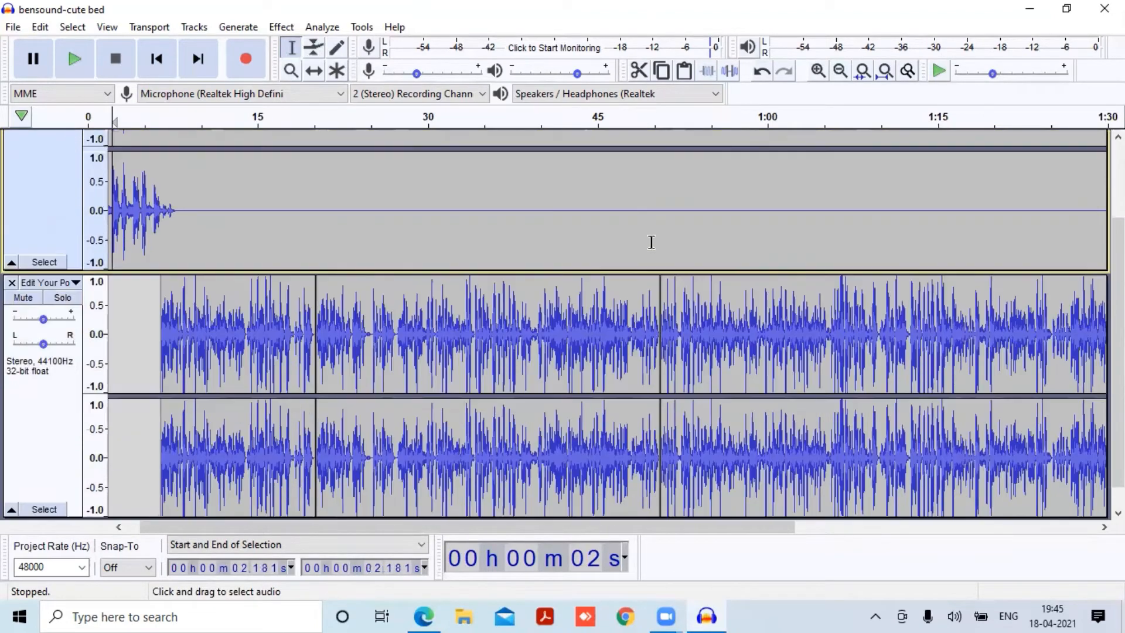
scroll(651, 242, "down", 1)
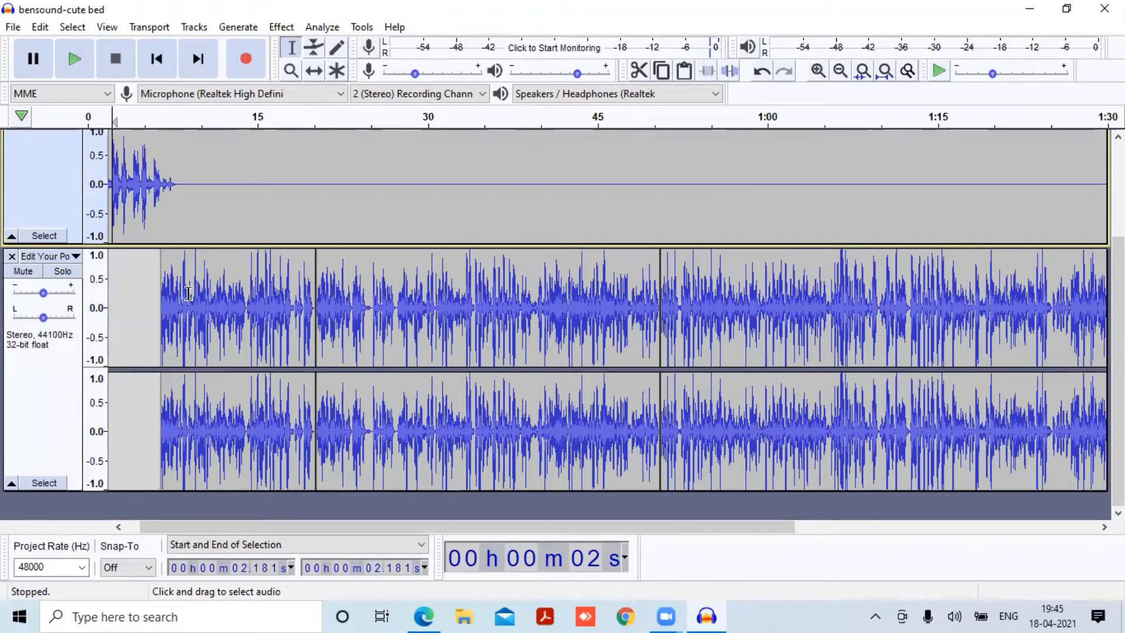
left_click(162, 298)
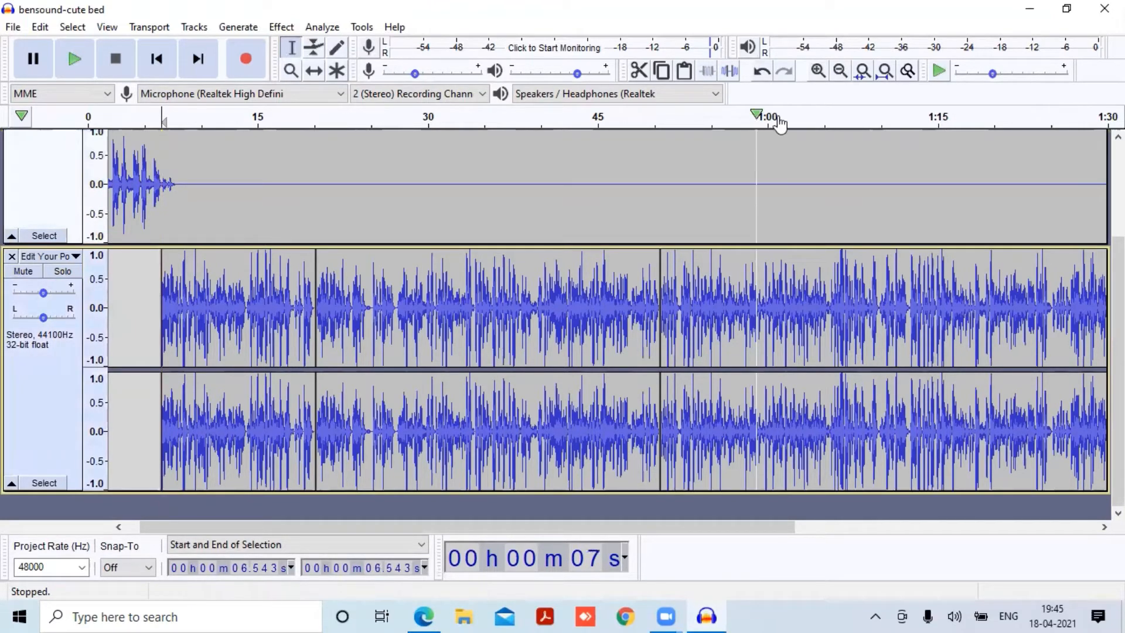
left_click(819, 71)
left_click(821, 74)
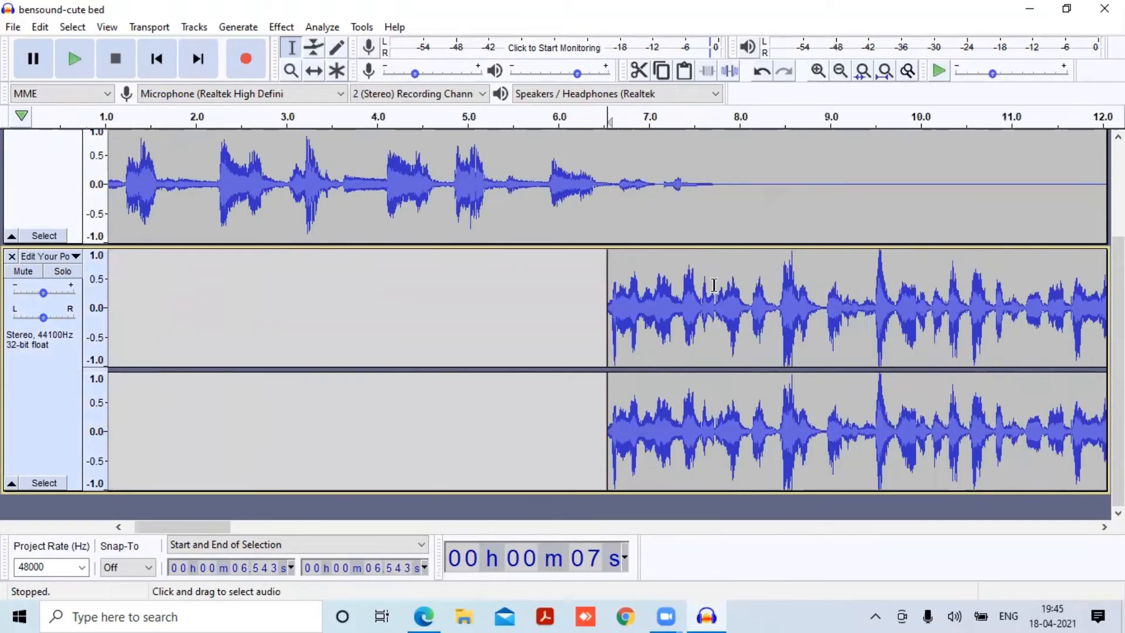
left_click_drag(216, 531, 648, 562)
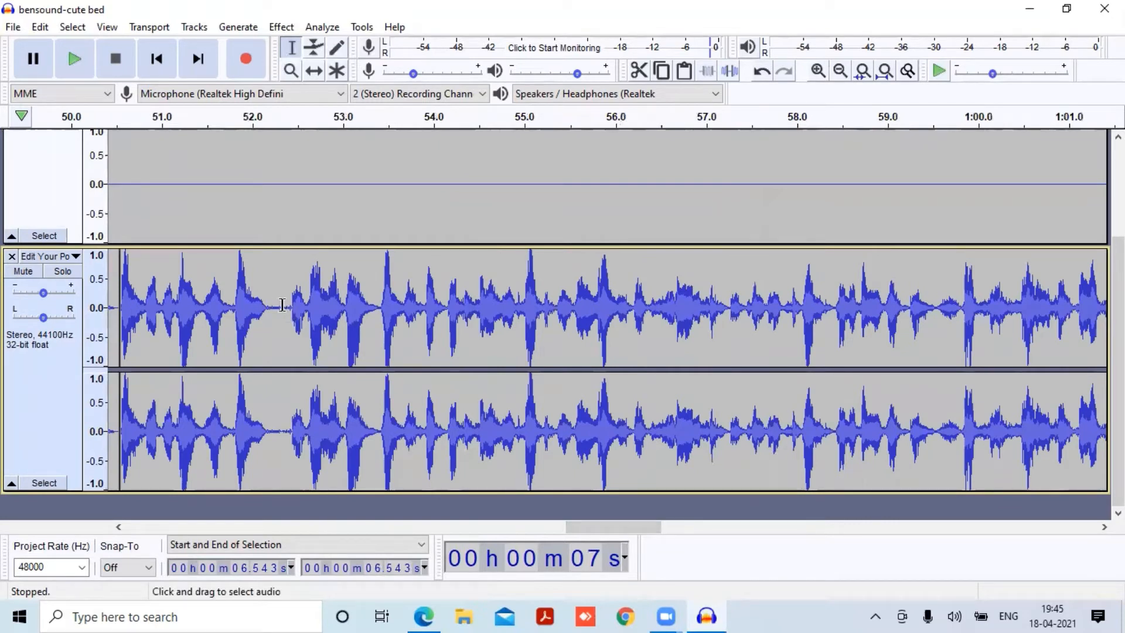
left_click_drag(282, 304, 379, 360)
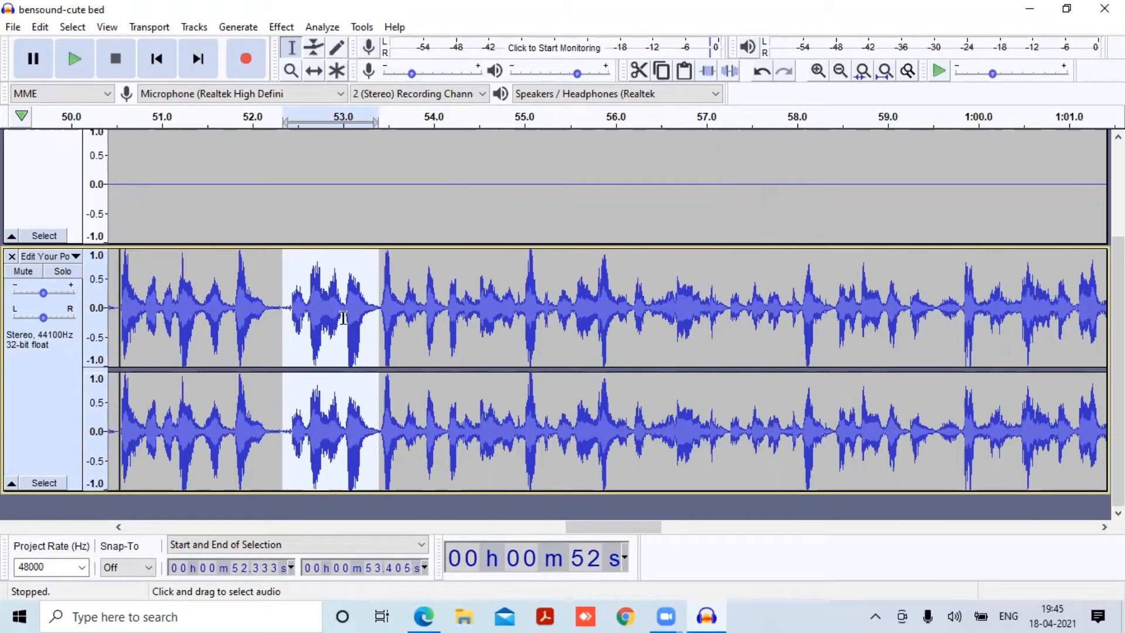
left_click(426, 353)
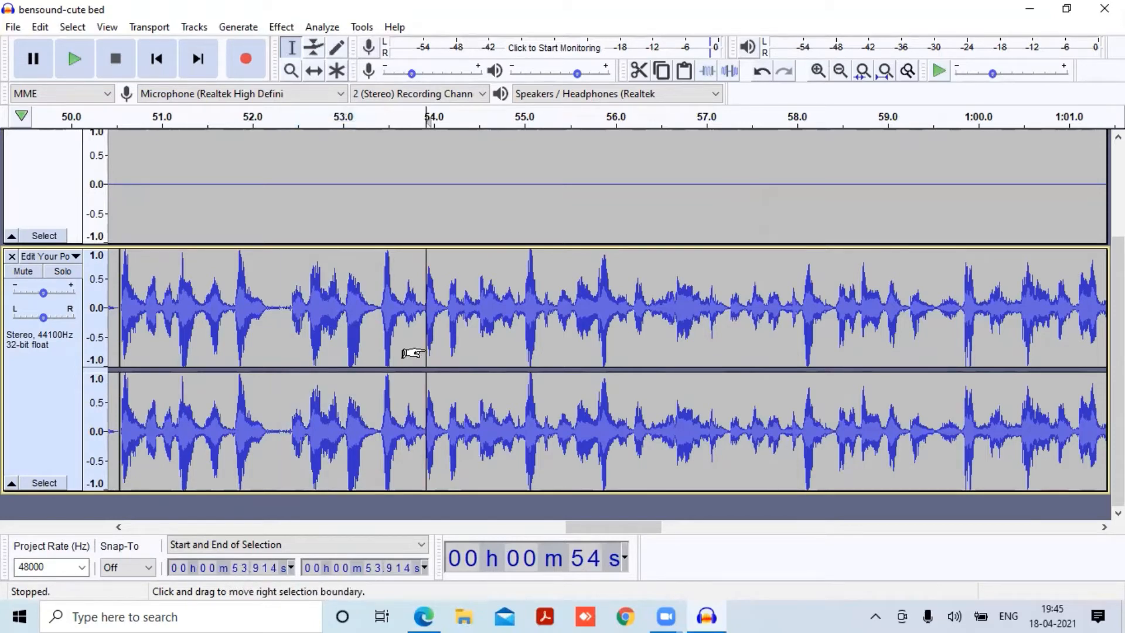
scroll(417, 352, "up", 3)
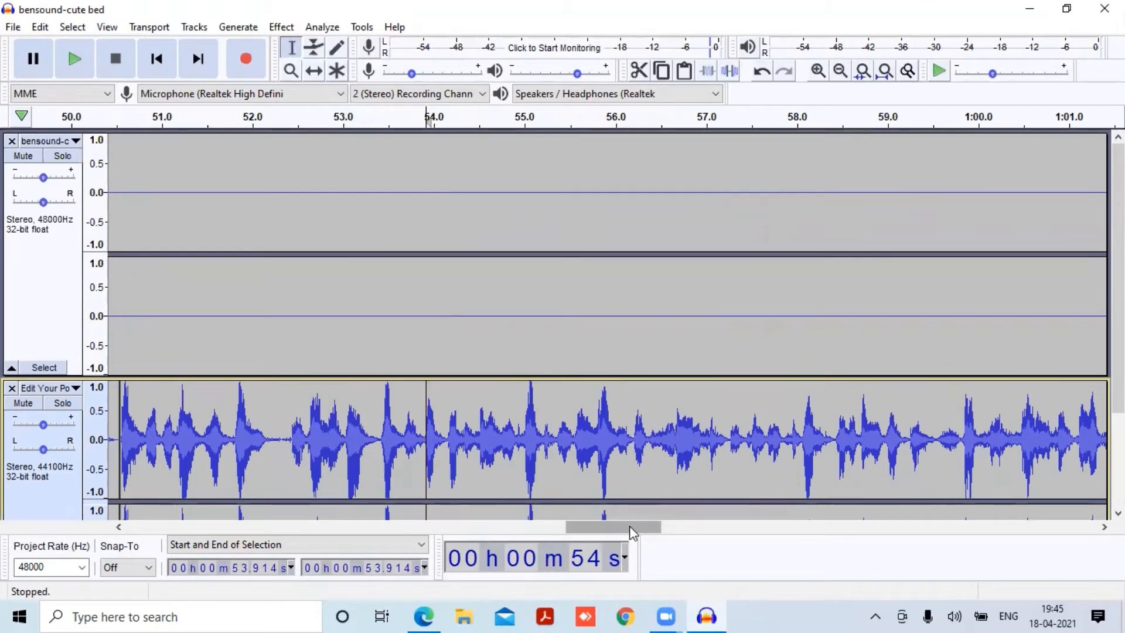
left_click_drag(629, 525, 286, 531)
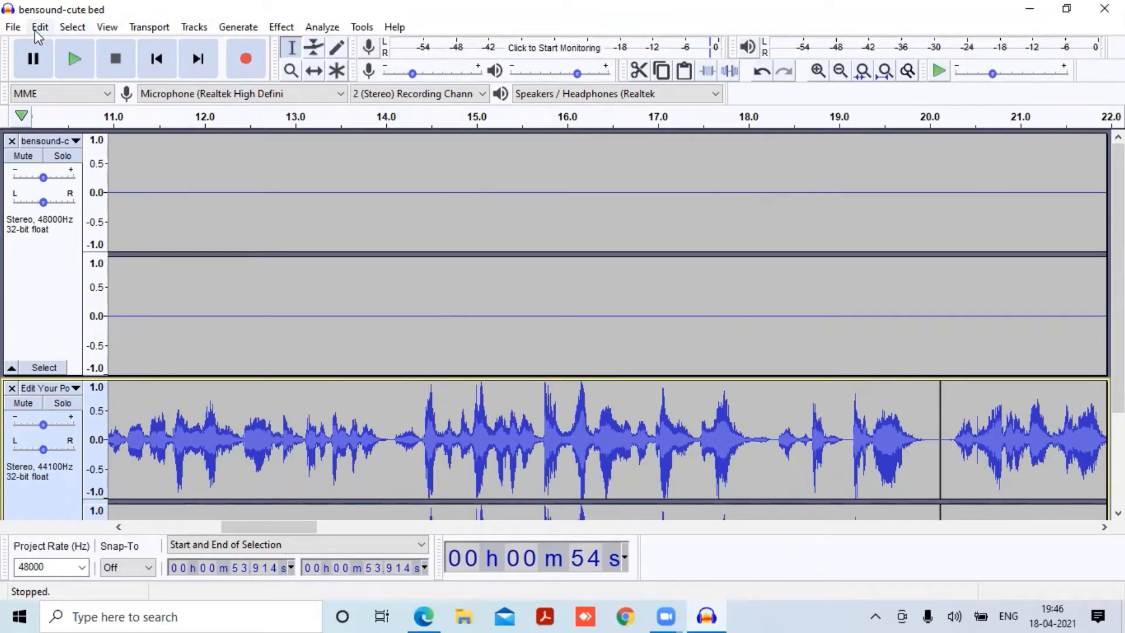
key("alt+t")
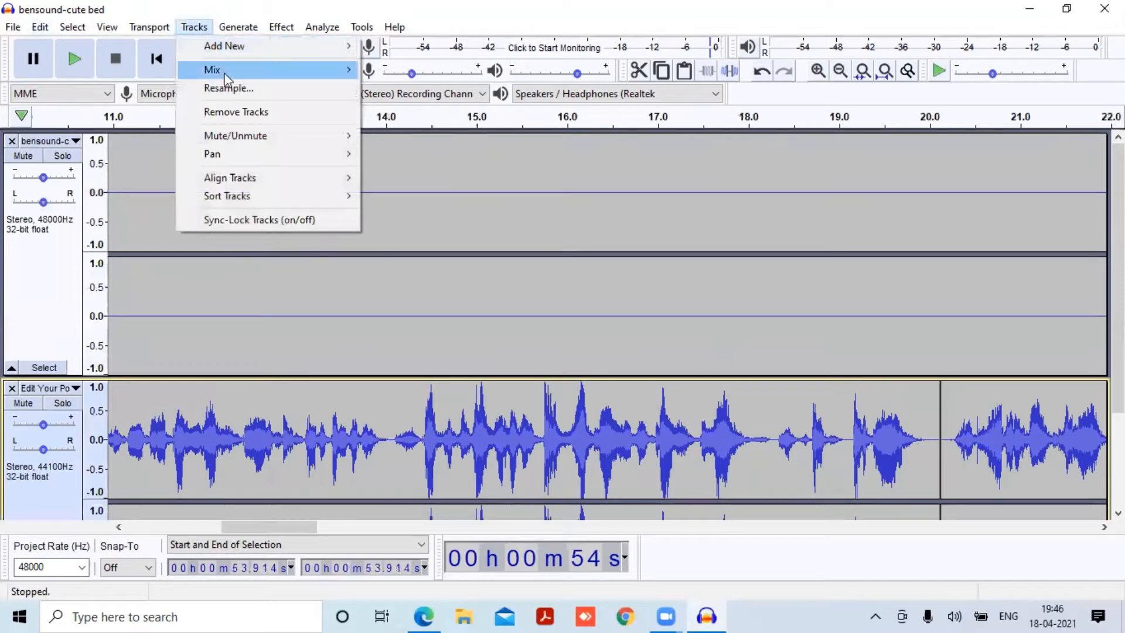
mouse_move(225, 74)
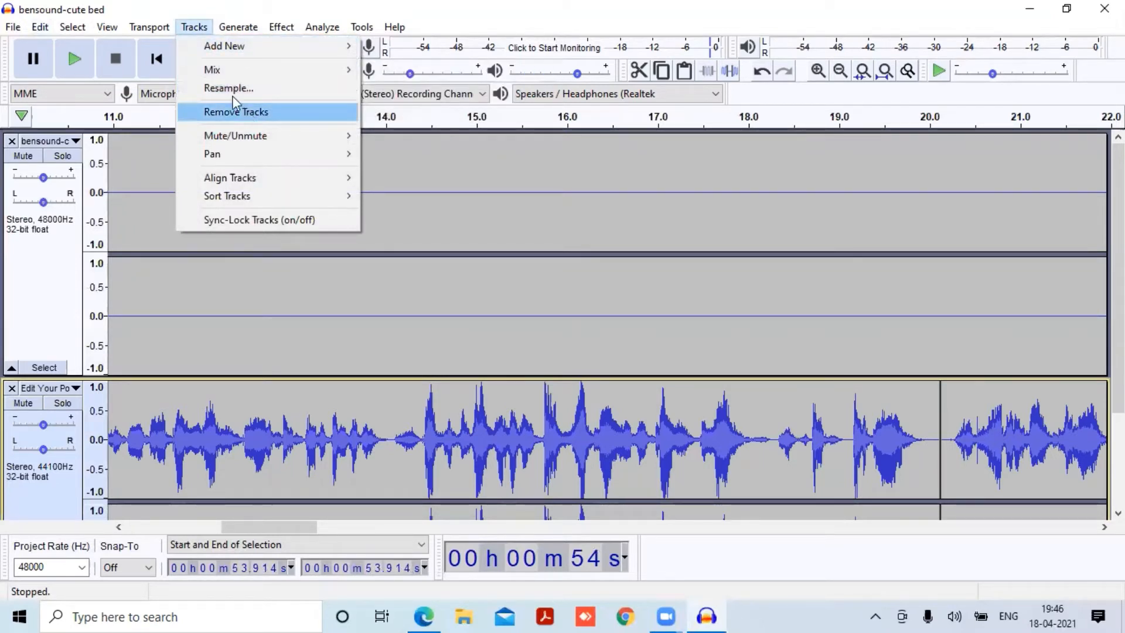
mouse_move(237, 28)
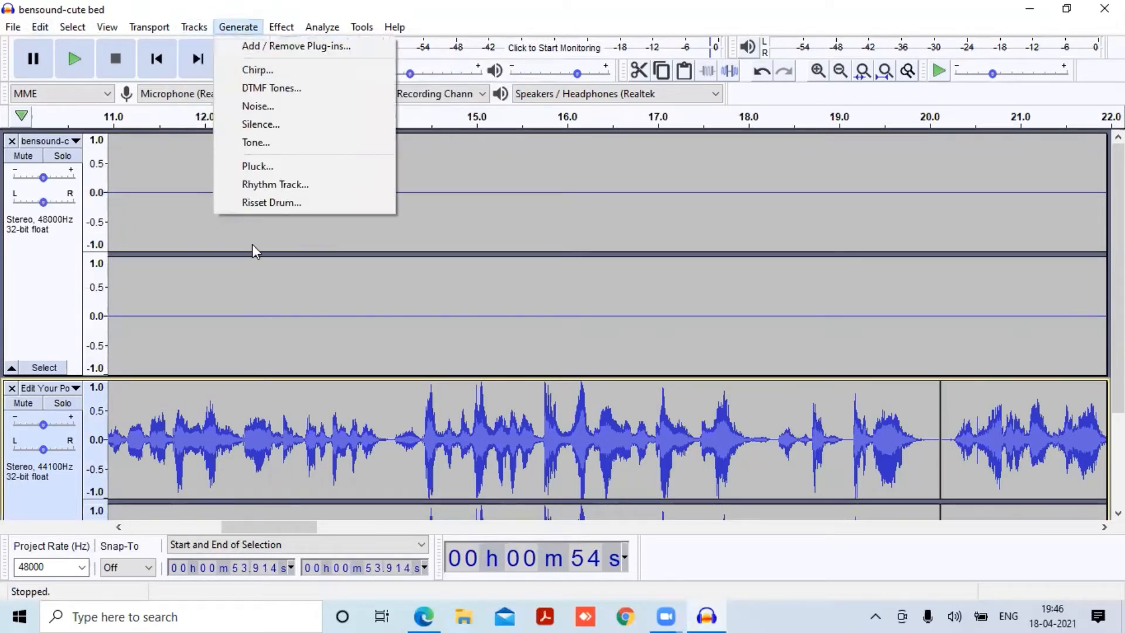
left_click(49, 28)
left_click(45, 32)
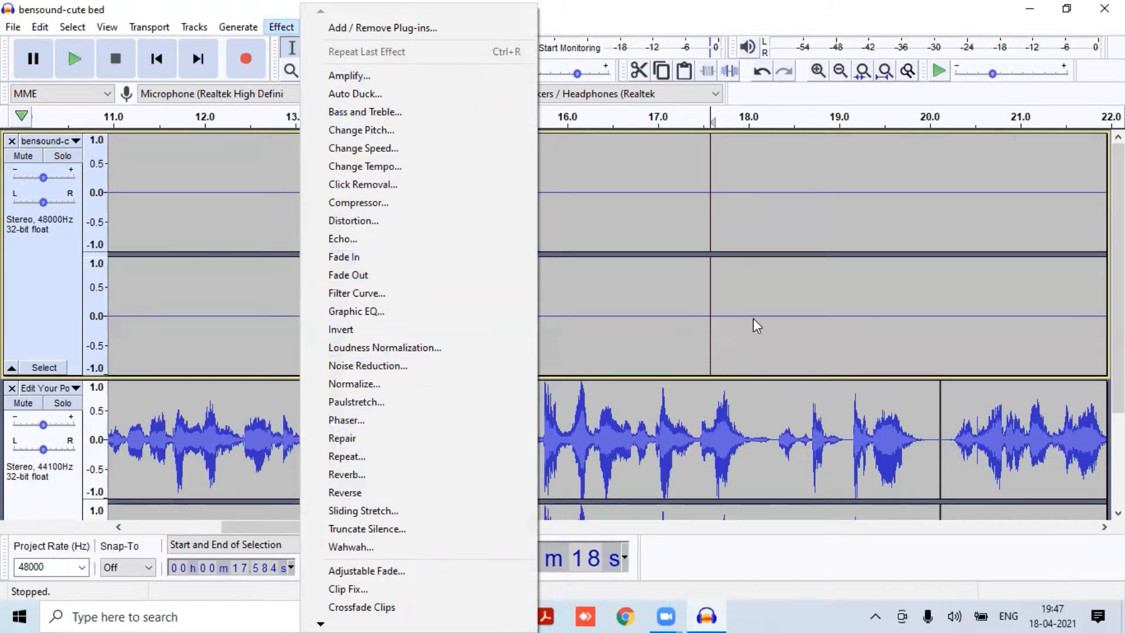
left_click(607, 199)
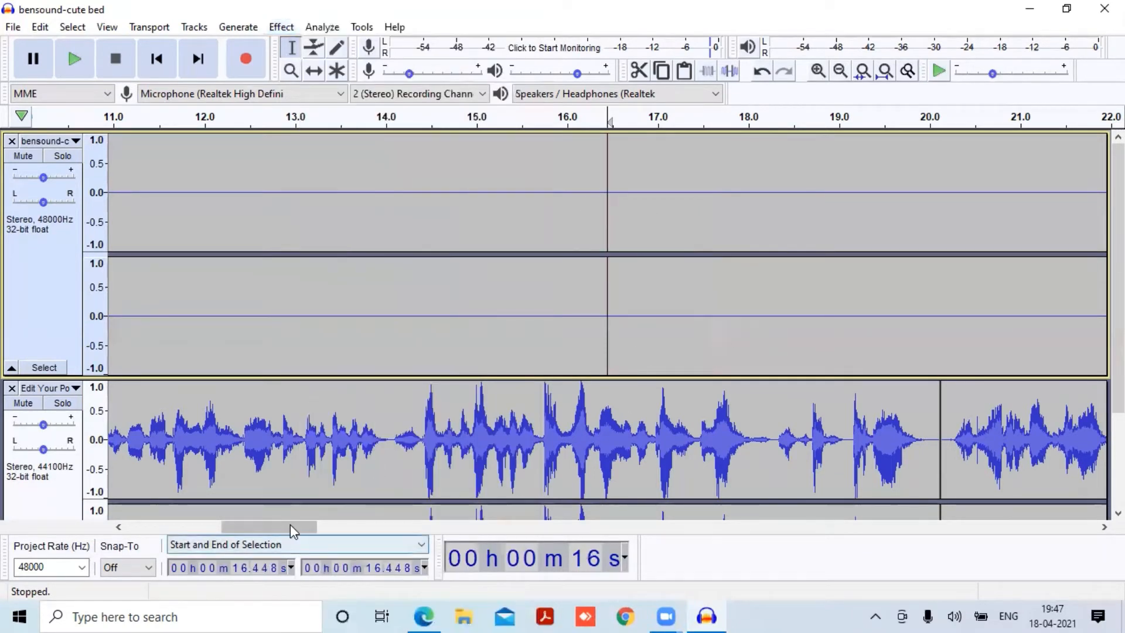
Try a Fade In on the tail of the opening music, from about 6.65 s to 8.11 s, and undo it.
left_click_drag(290, 526, 207, 525)
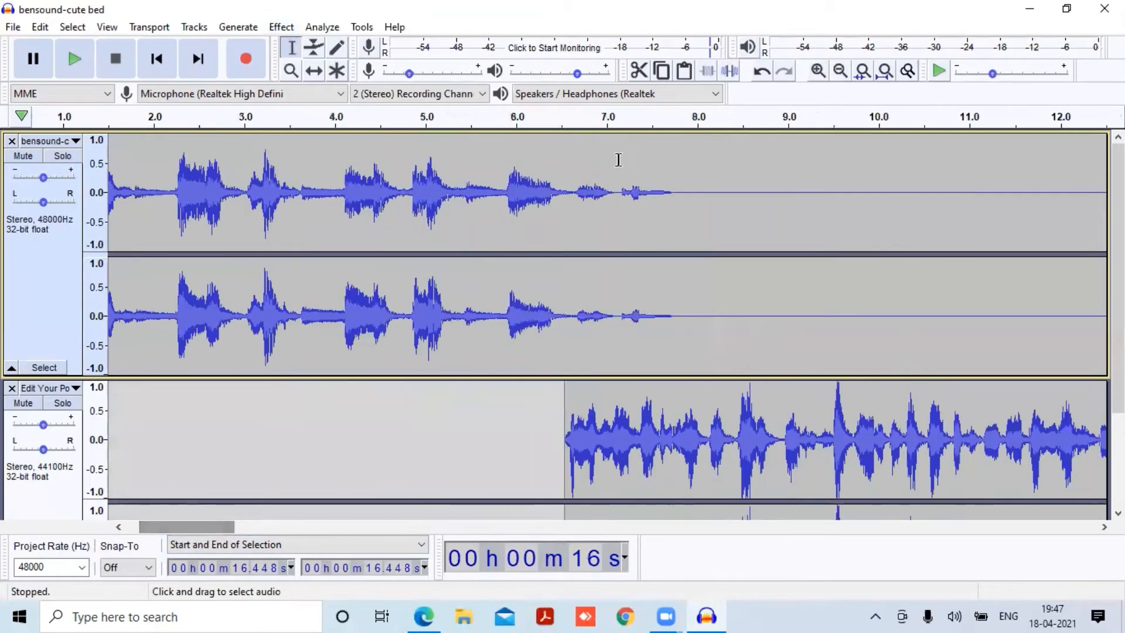
left_click_drag(576, 205, 706, 212)
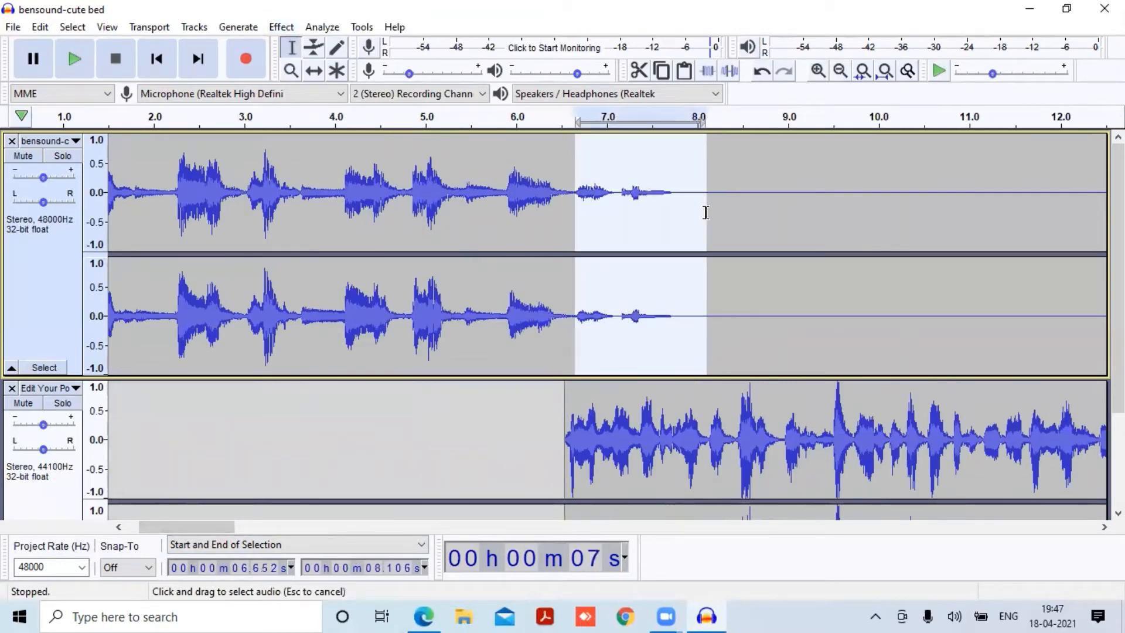
key("alt+c")
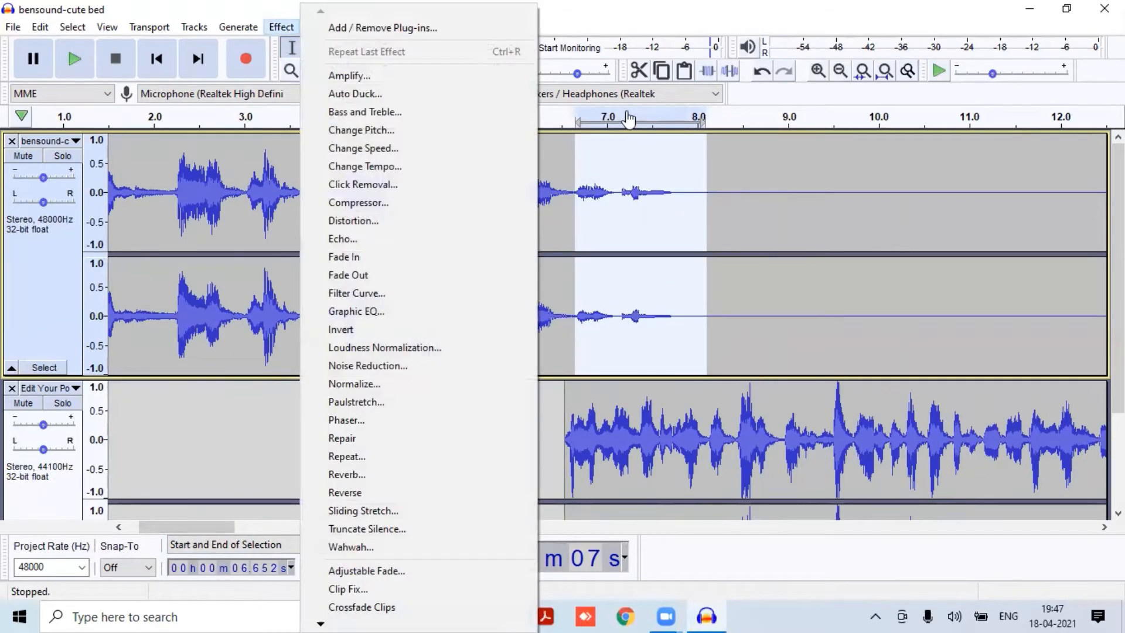
left_click(393, 264)
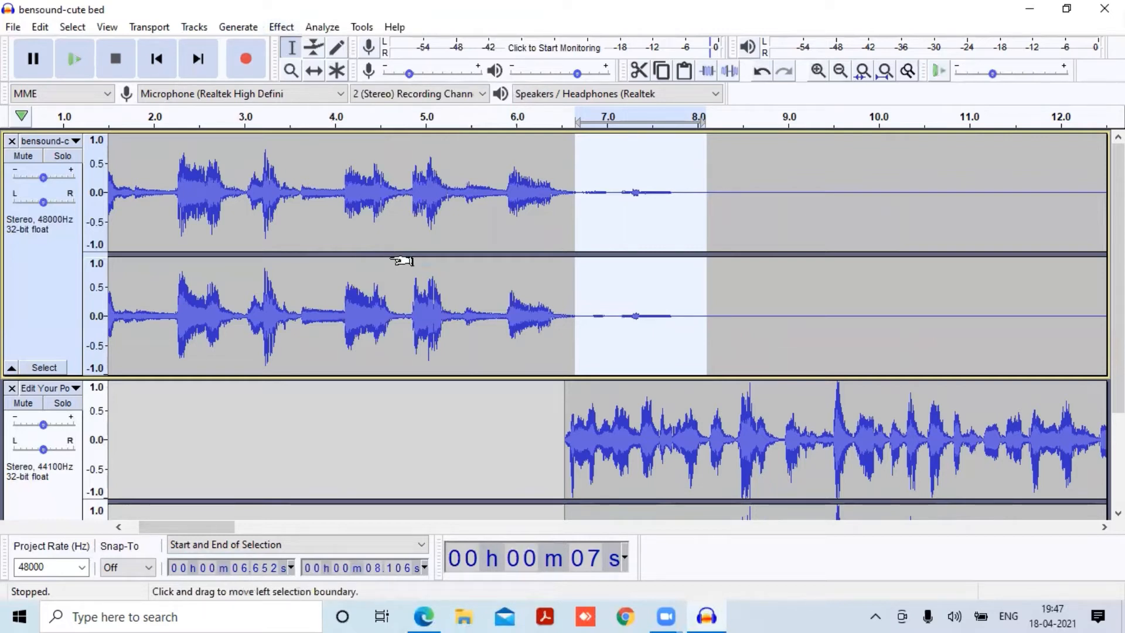
key("ctrl+z")
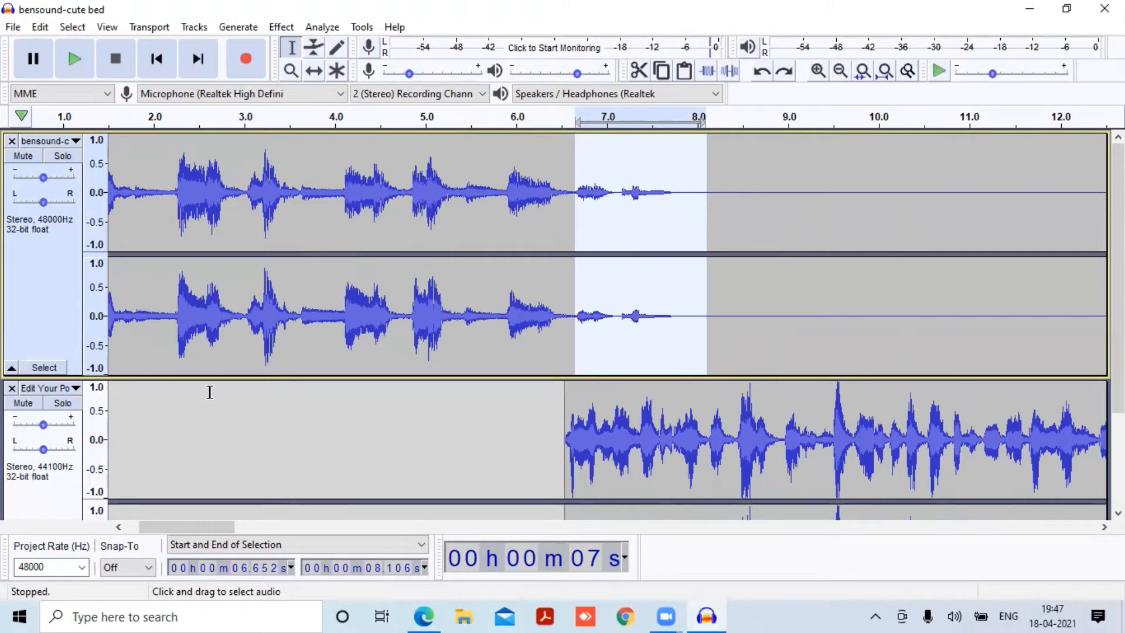
Delete the stray clip fragment at the very start of the voice track, from 0 s to about 0.33 s.
left_click_drag(228, 528, 178, 507)
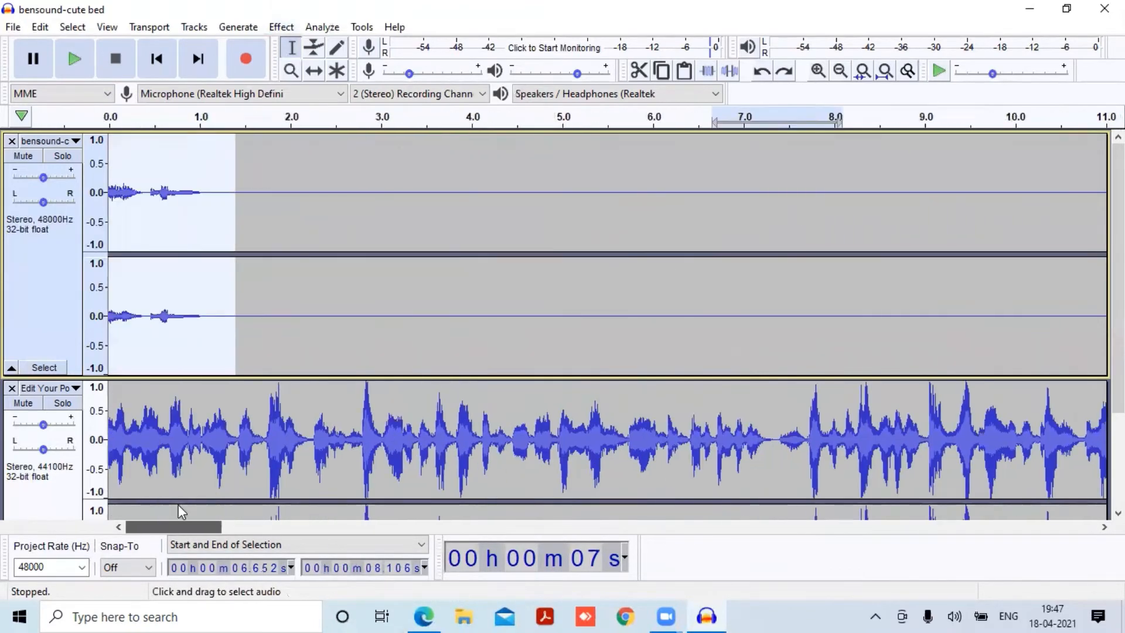
left_click(239, 237)
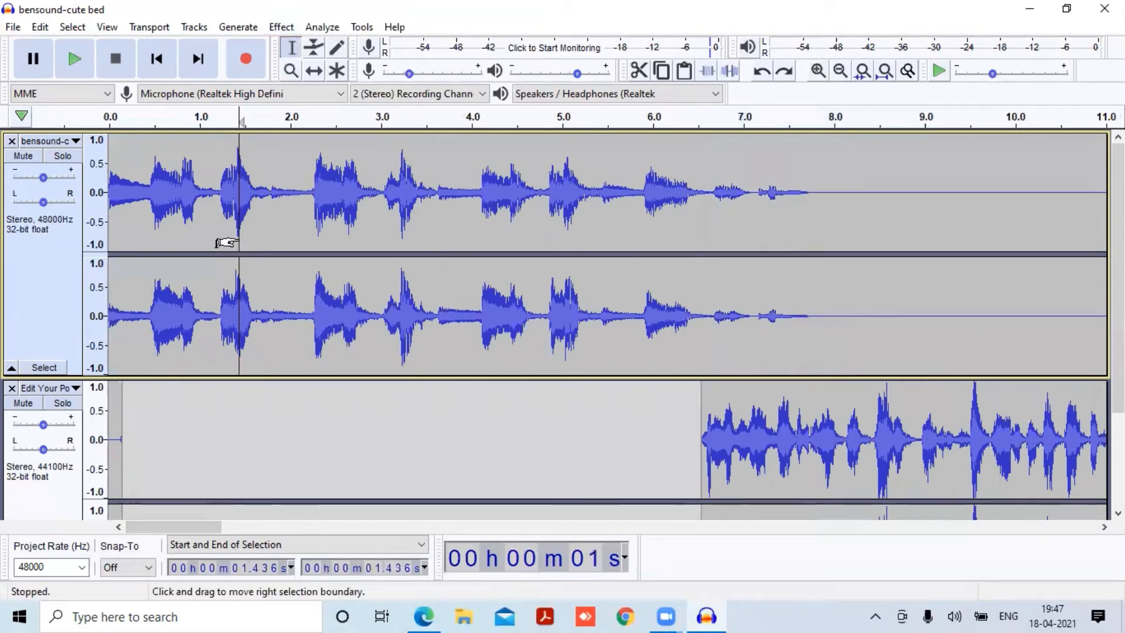
left_click_drag(137, 436, 94, 434)
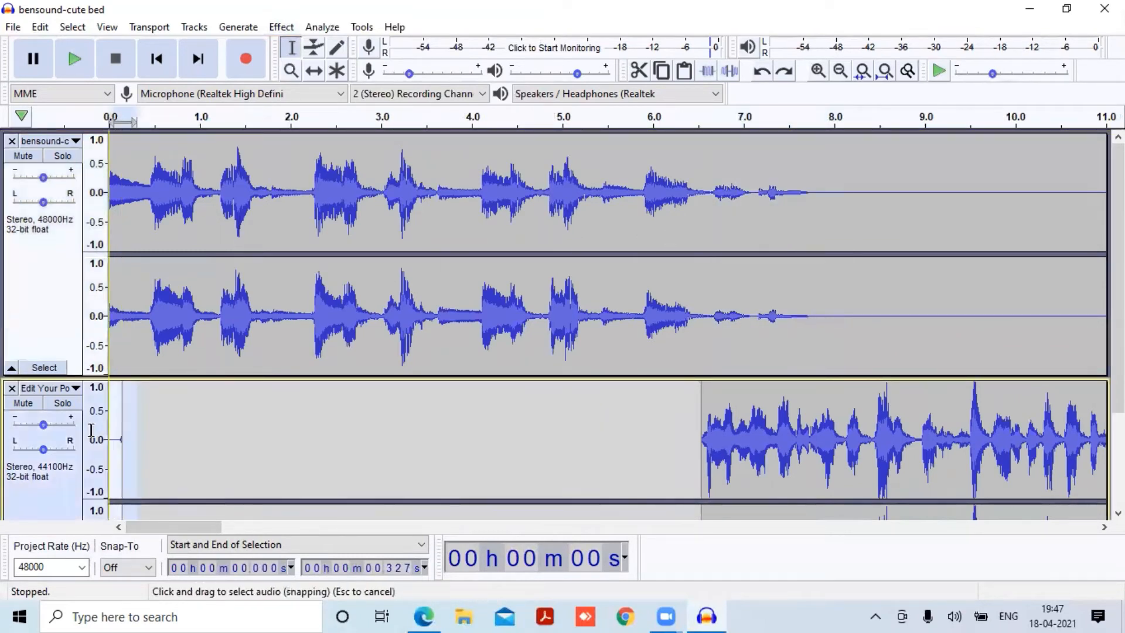
key("Delete")
Play the assembled episode from the start and follow the playback through to the closing music.
scroll(546, 361, "up", 3)
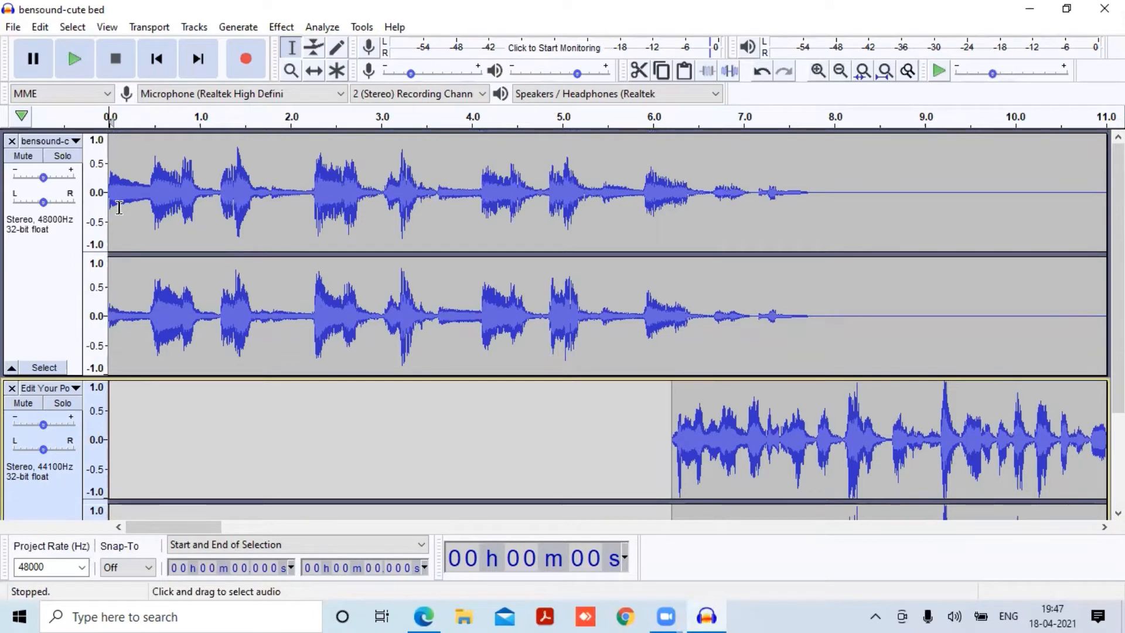
key("space")
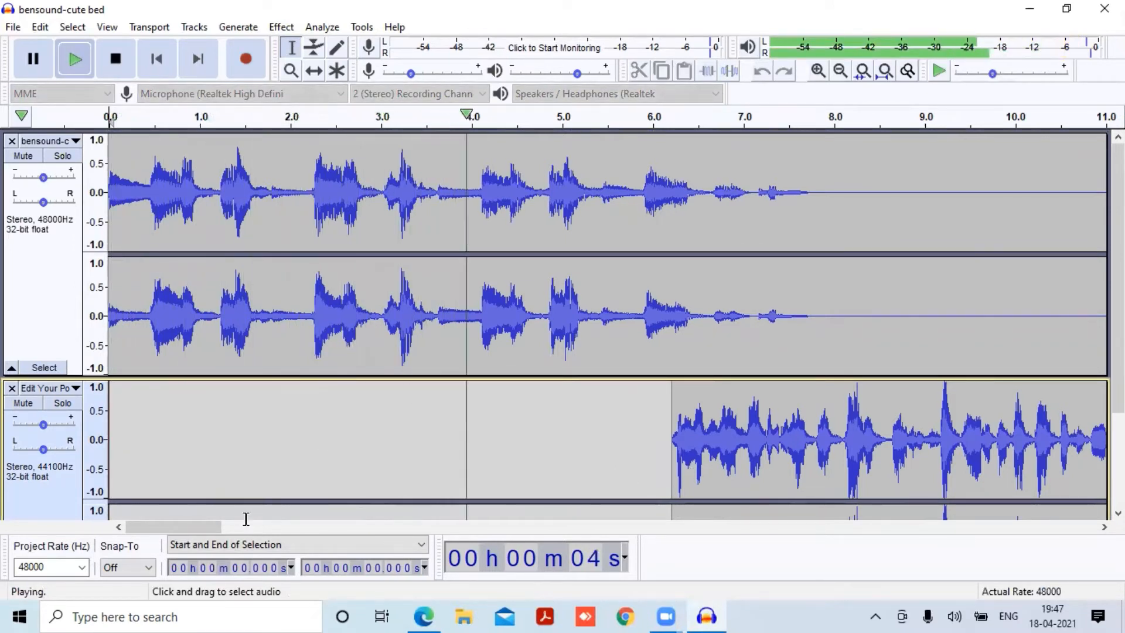
left_click_drag(214, 528, 274, 536)
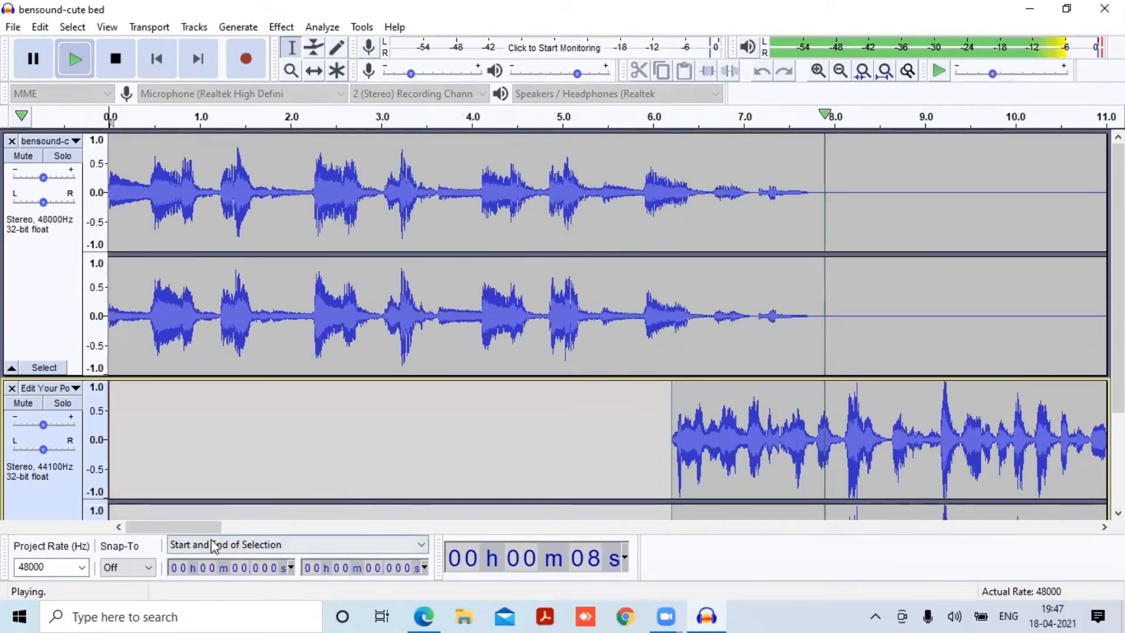
left_click_drag(202, 529, 409, 544)
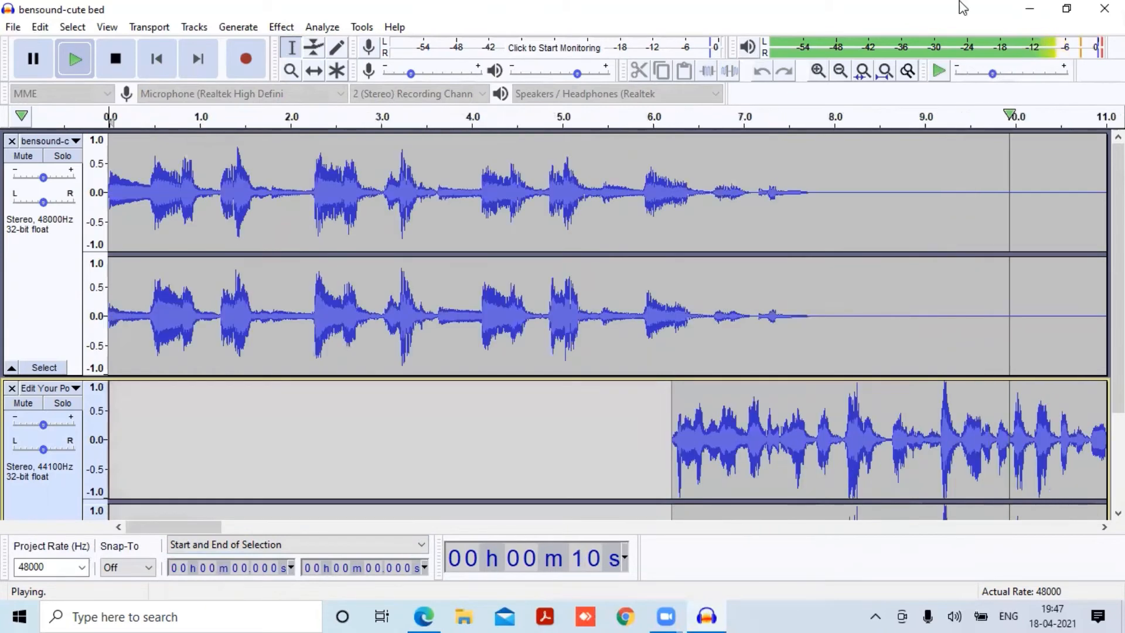
left_click(839, 71)
left_click(839, 71)
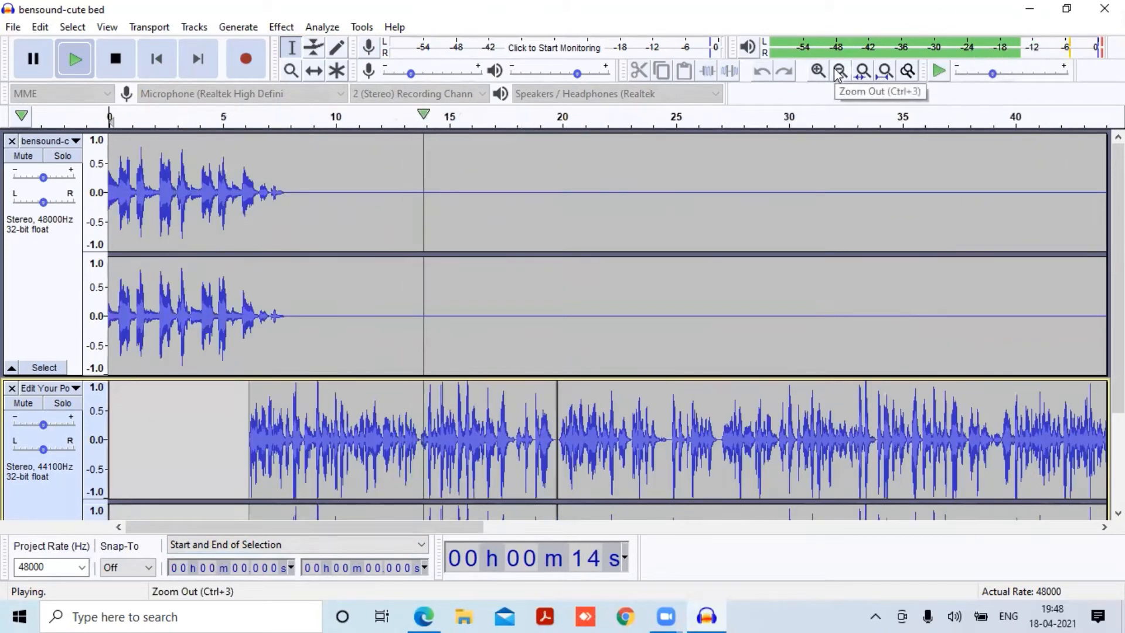
left_click(839, 72)
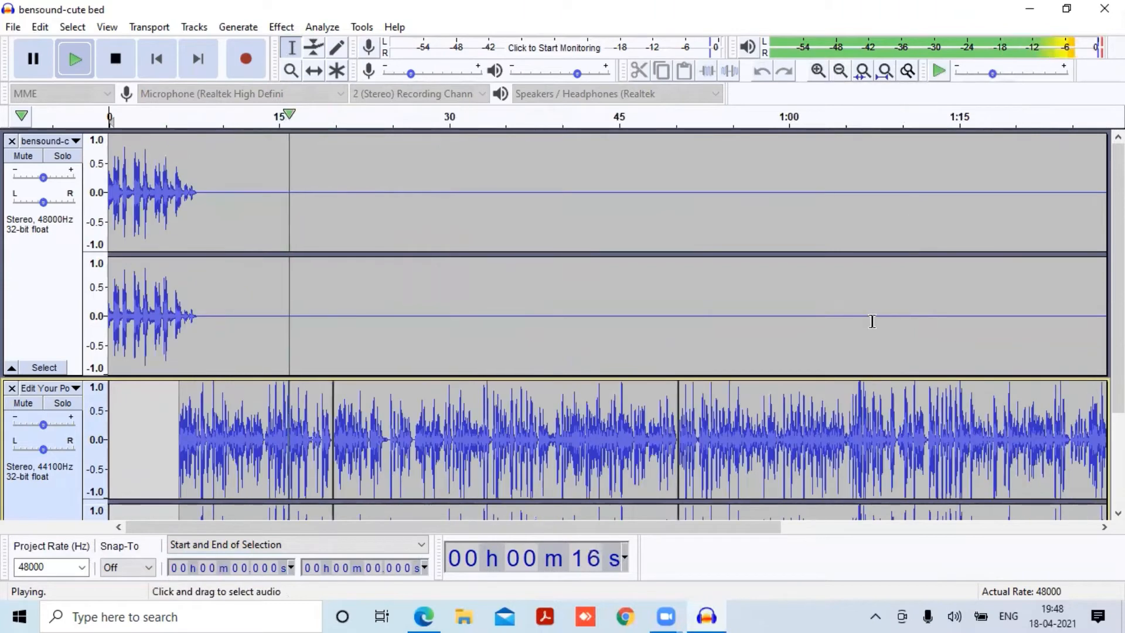
scroll(824, 327, "down", 2)
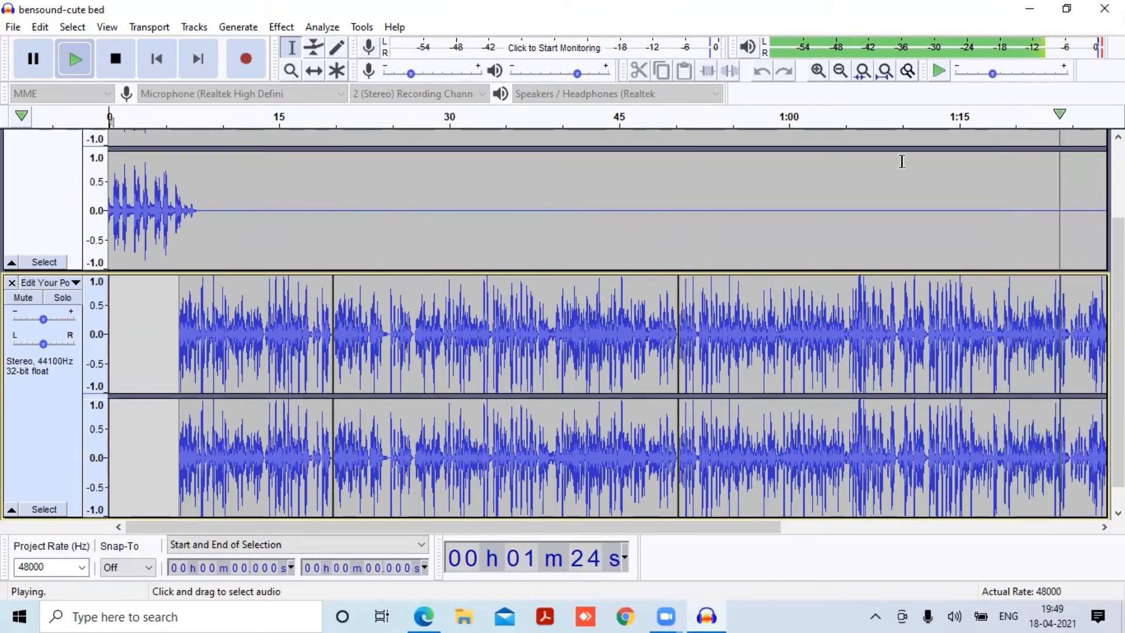
left_click_drag(741, 527, 922, 545)
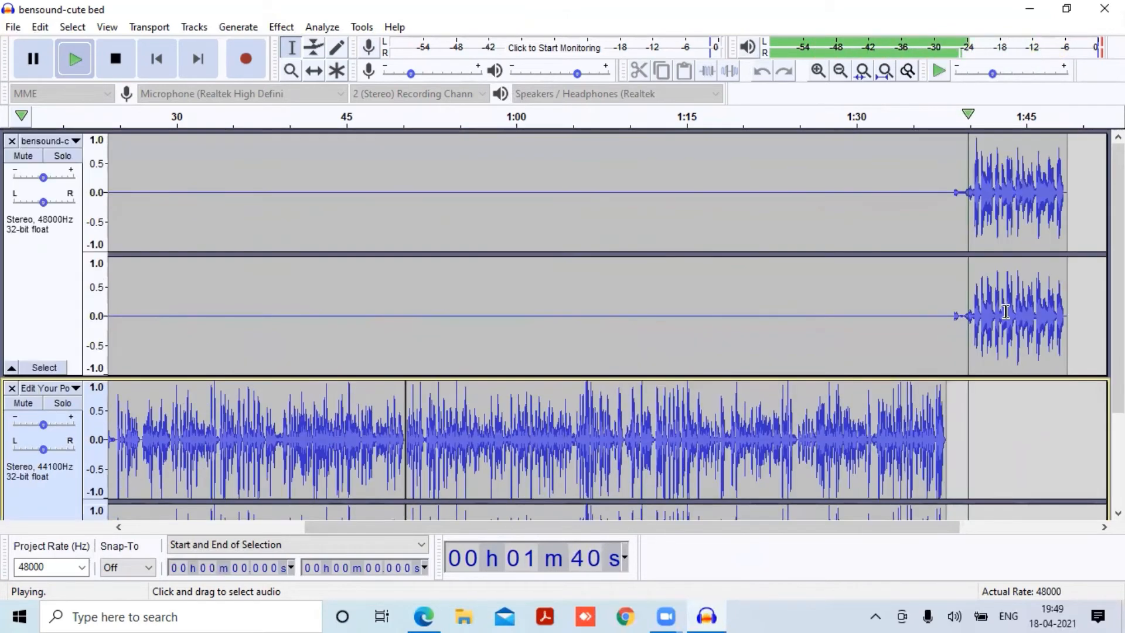
Stop playback and delete two silent stretches before the closing music, from 1:37.196 to 1:38.577 and from 1:34.216 to 1:35.306.
scroll(1003, 337, "up", 2)
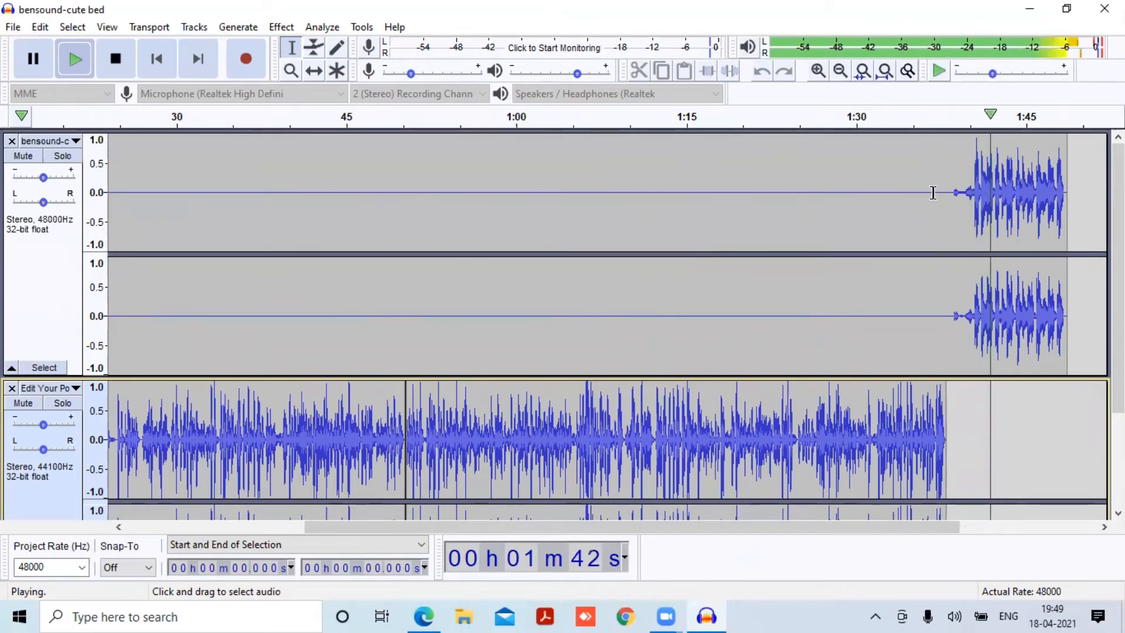
key("space")
left_click_drag(937, 200, 949, 215)
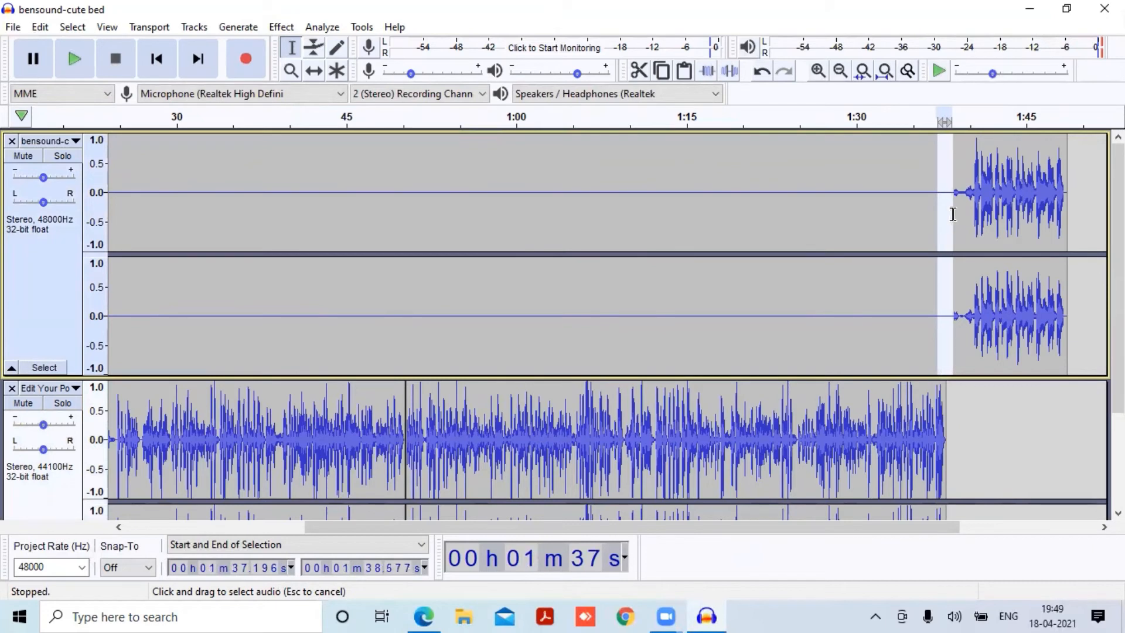
key("Delete")
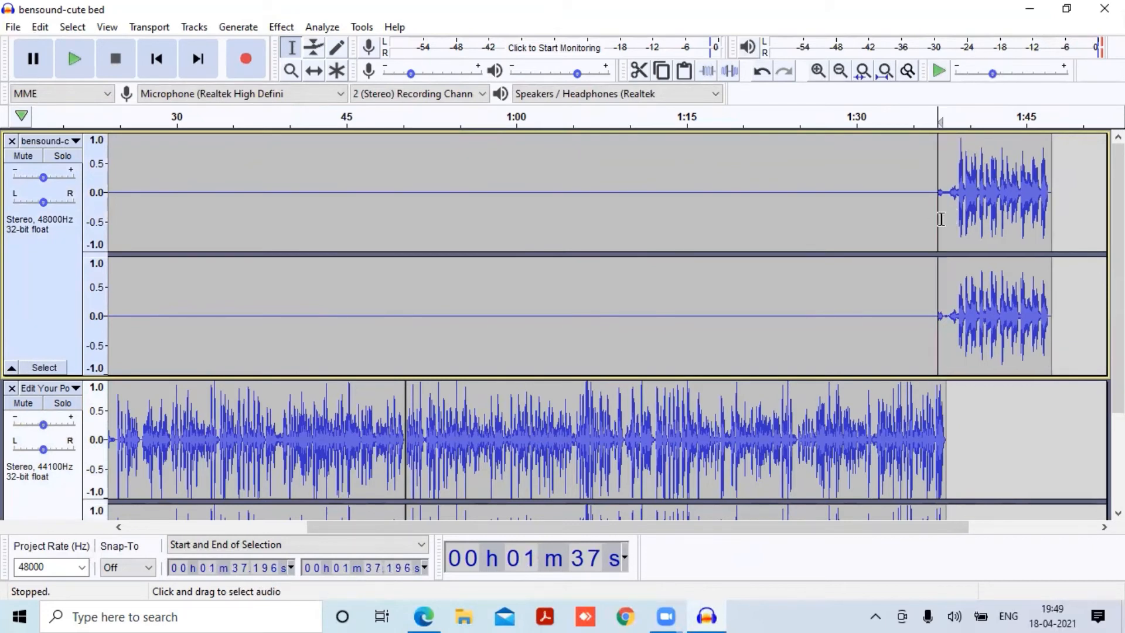
left_click_drag(903, 194, 915, 205)
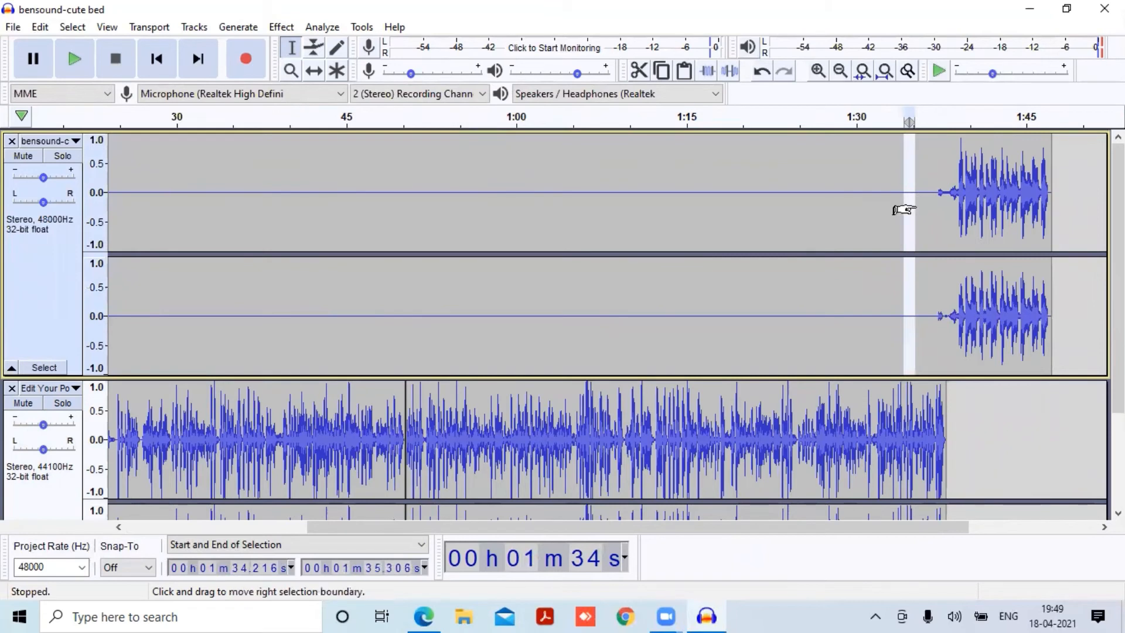
key("Delete")
Play from about 1:34.7 into the closing music to check how it overlaps the end of the speech.
left_click(910, 233)
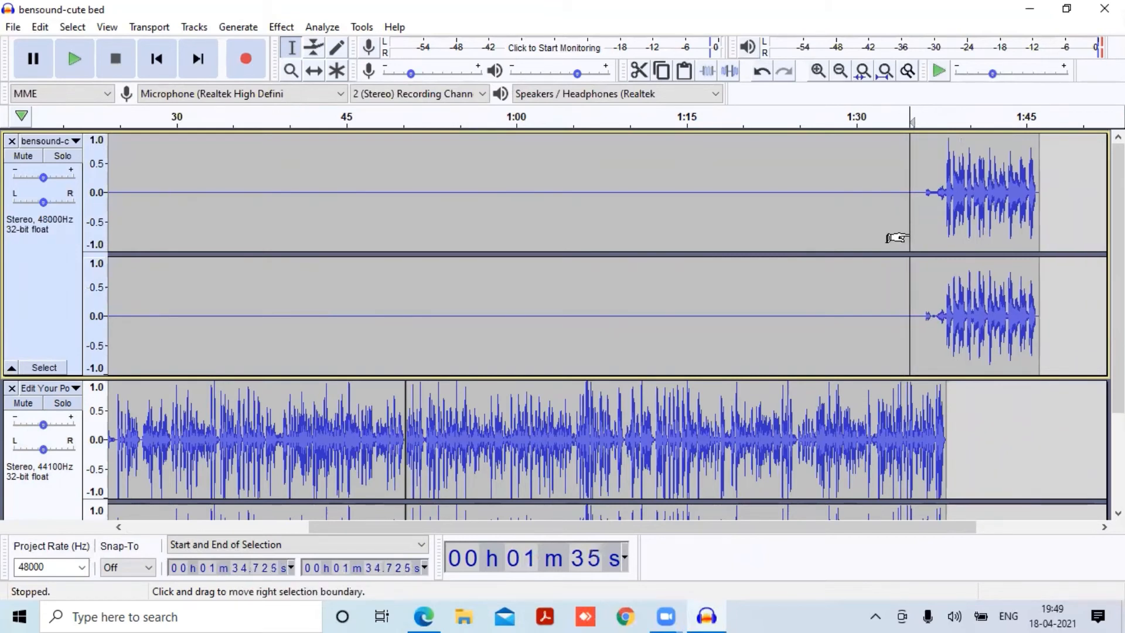
key("space")
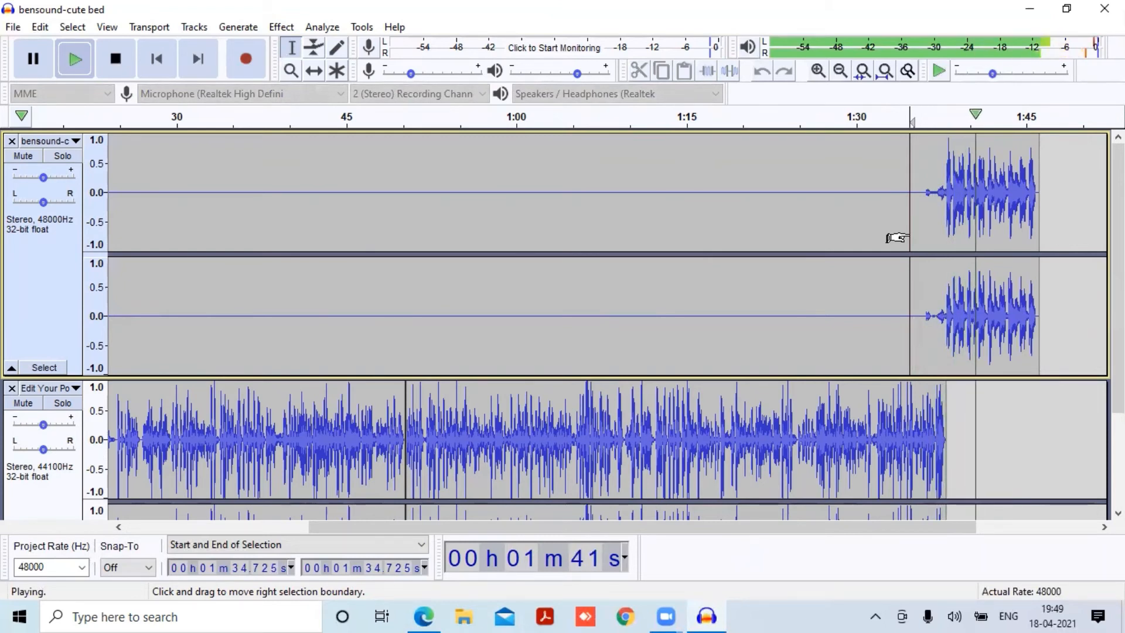
key("space")
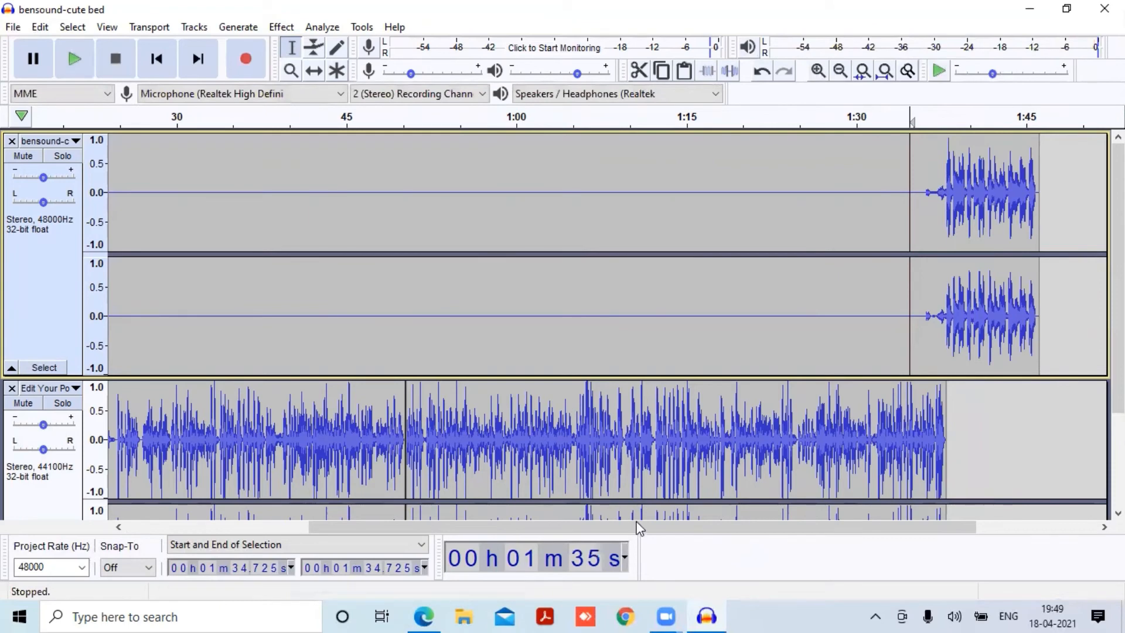
Export the episode as an MP3 named Final Episode1 with the Standard preset, accepting the metadata tags as they are.
left_click_drag(615, 527, 430, 521)
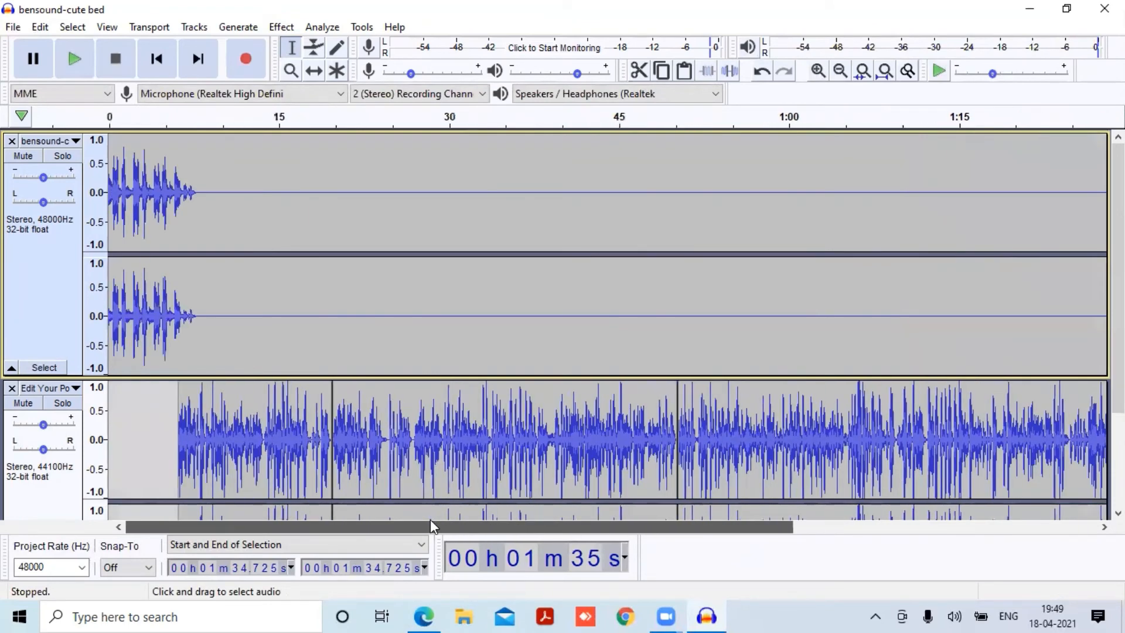
left_click(9, 28)
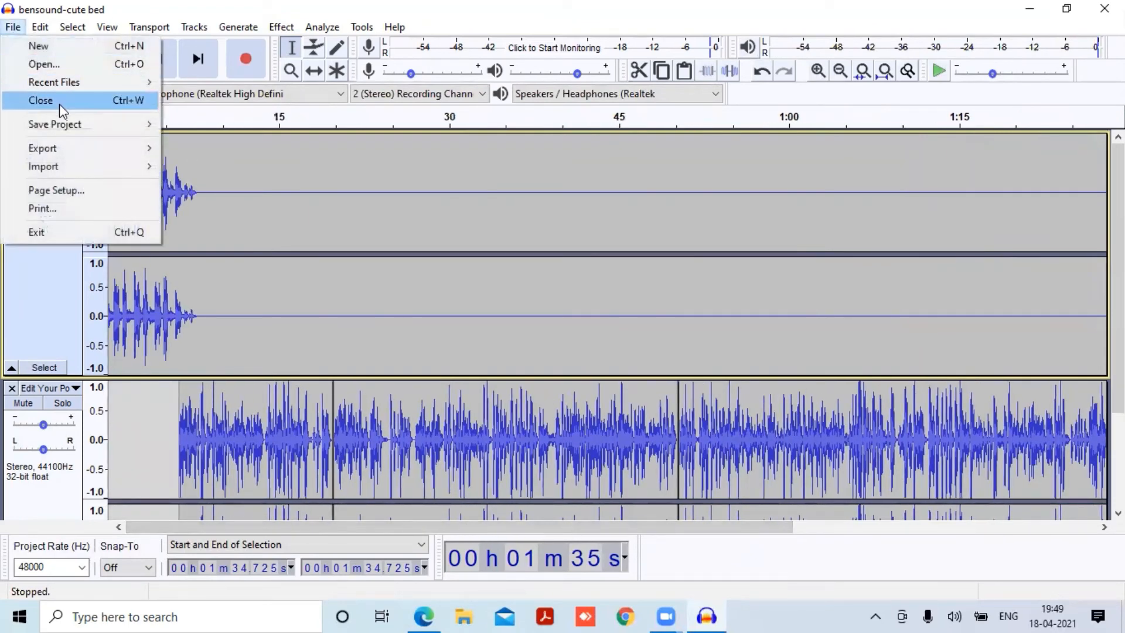
mouse_move(78, 149)
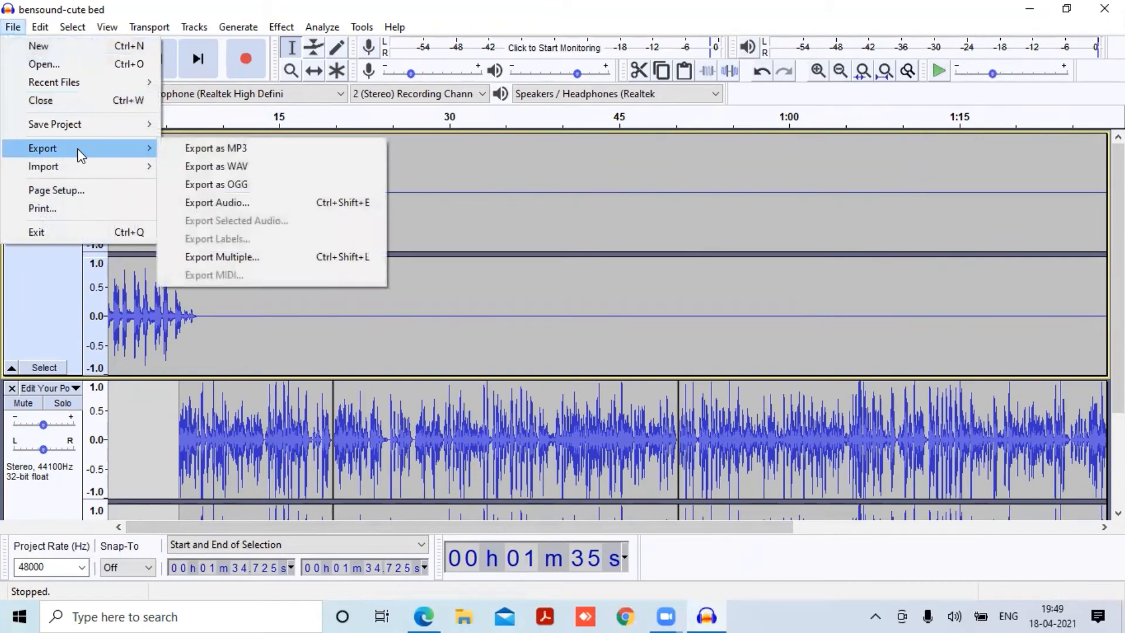
left_click(211, 150)
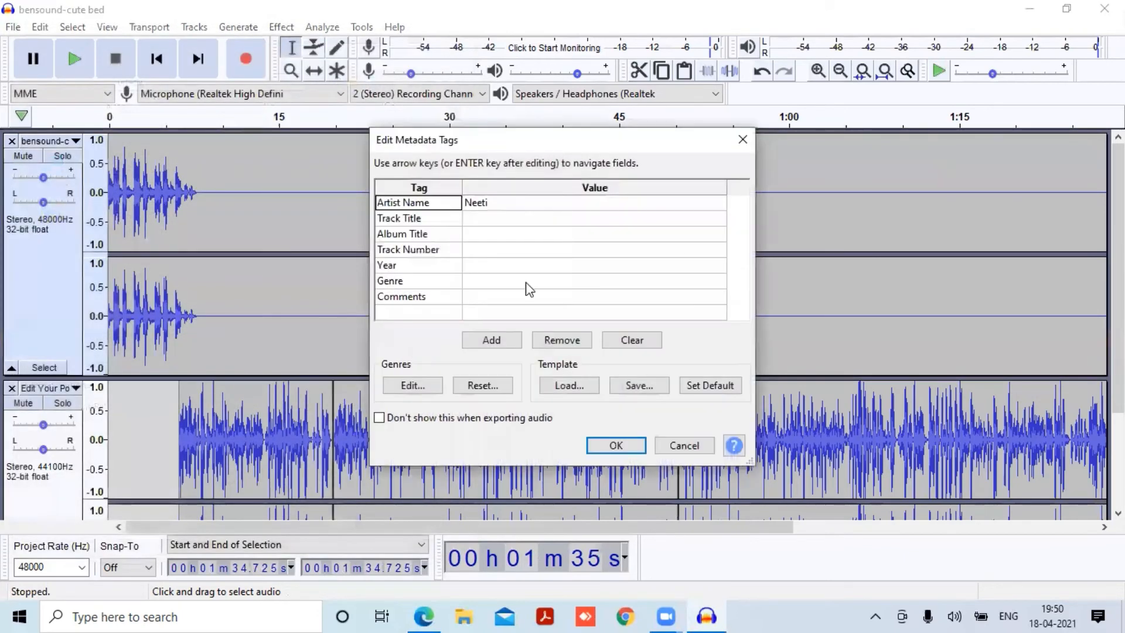
left_click(619, 445)
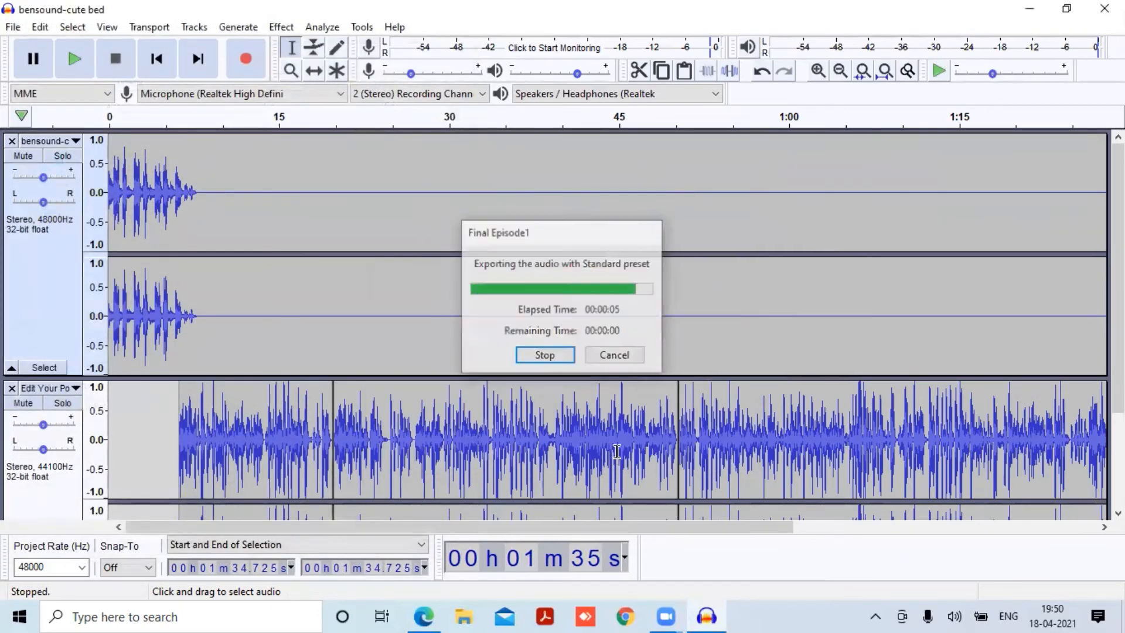